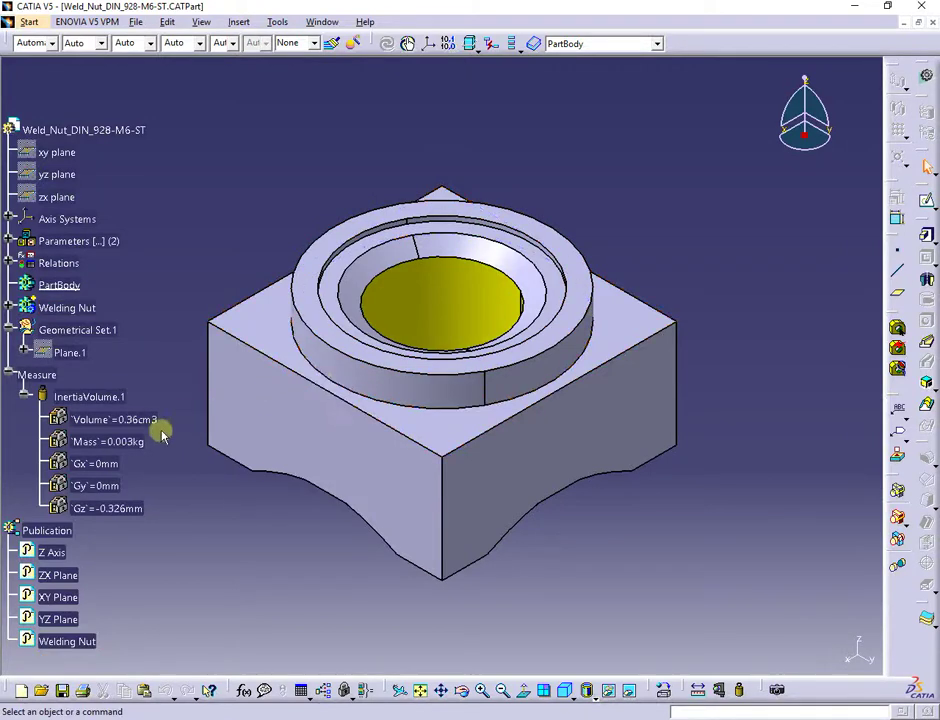
# Zoom out the part view and expand the Welding Nut body in the specification tree.
pyautogui.moveTo(190, 471); pyautogui.dragTo(296, 445, button='middle')
pyautogui.click(300, 388)
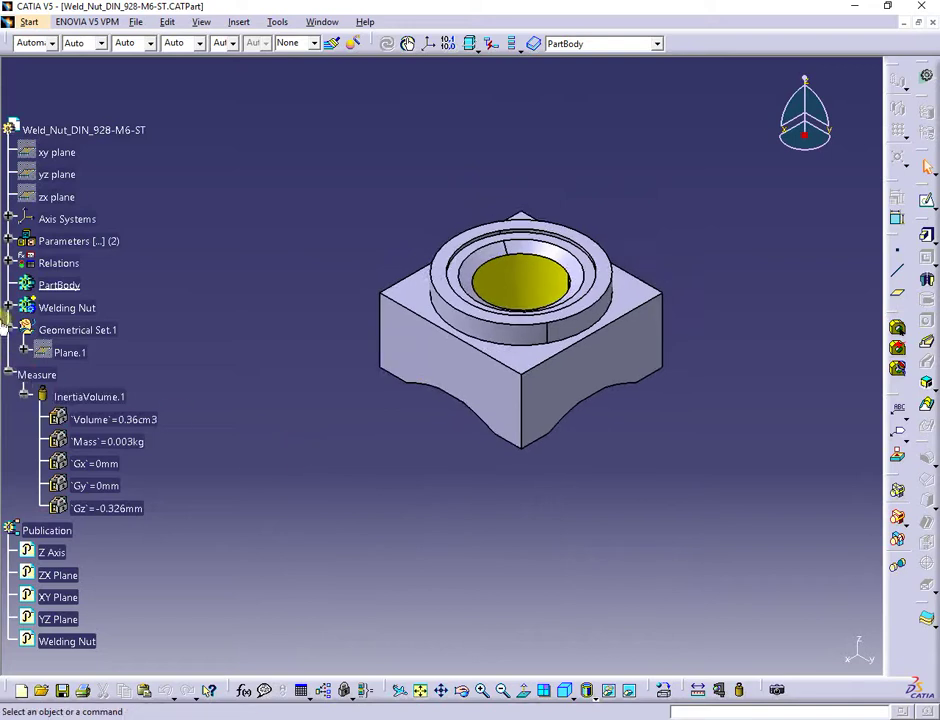
pyautogui.click(8, 308)
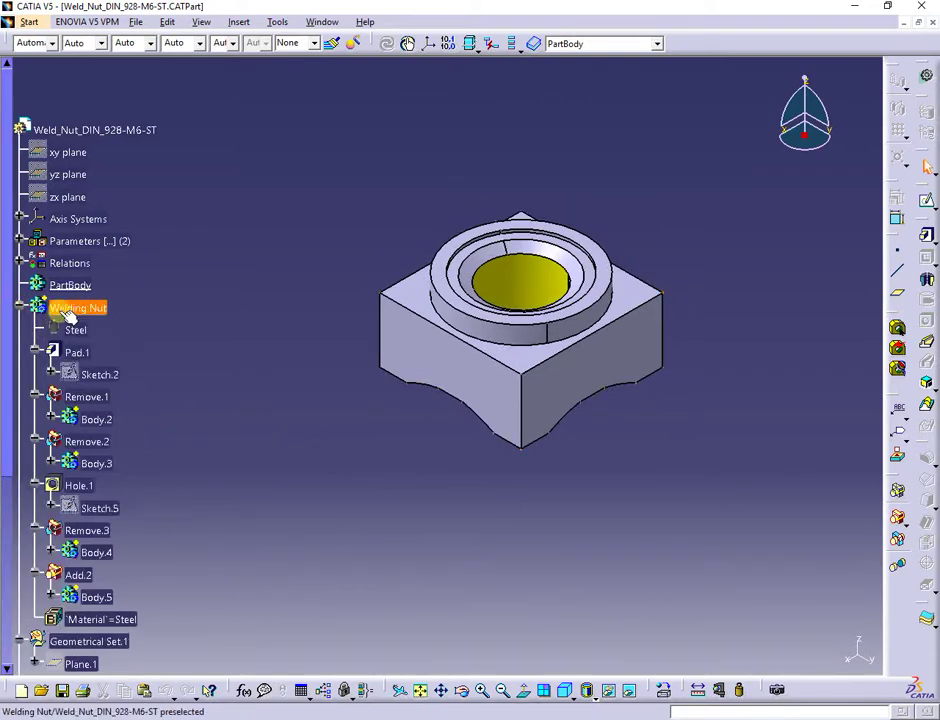
pyautogui.click(68, 308)
pyautogui.scroll(-2, 242, 325)
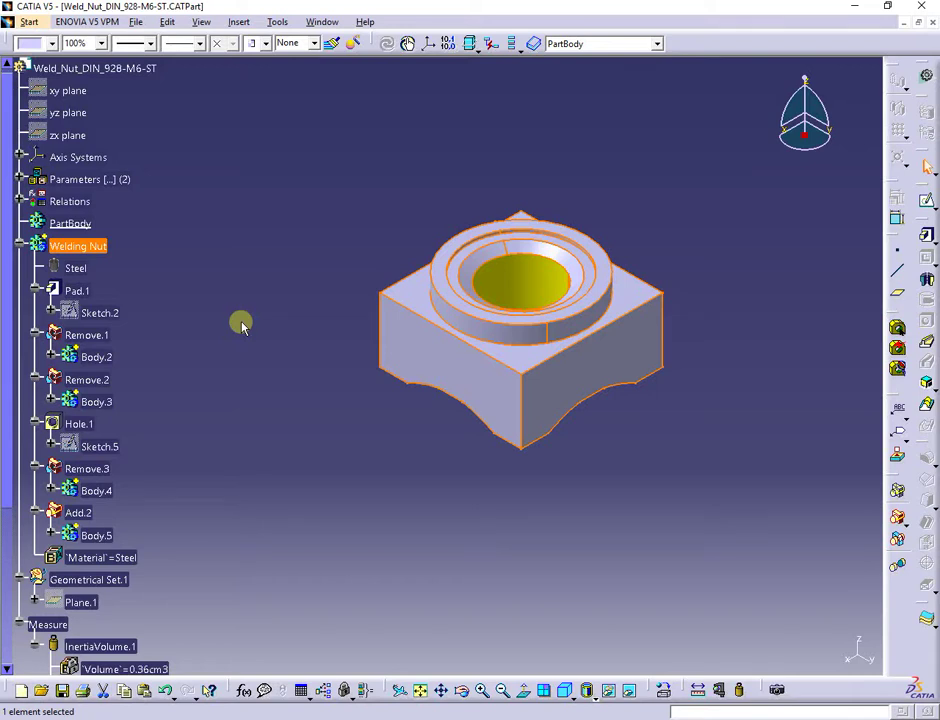
# Inspect Hole.1, Remove.3 and Body.4, then expand Body.4 and select Shaft.3.
pyautogui.click(78, 424)
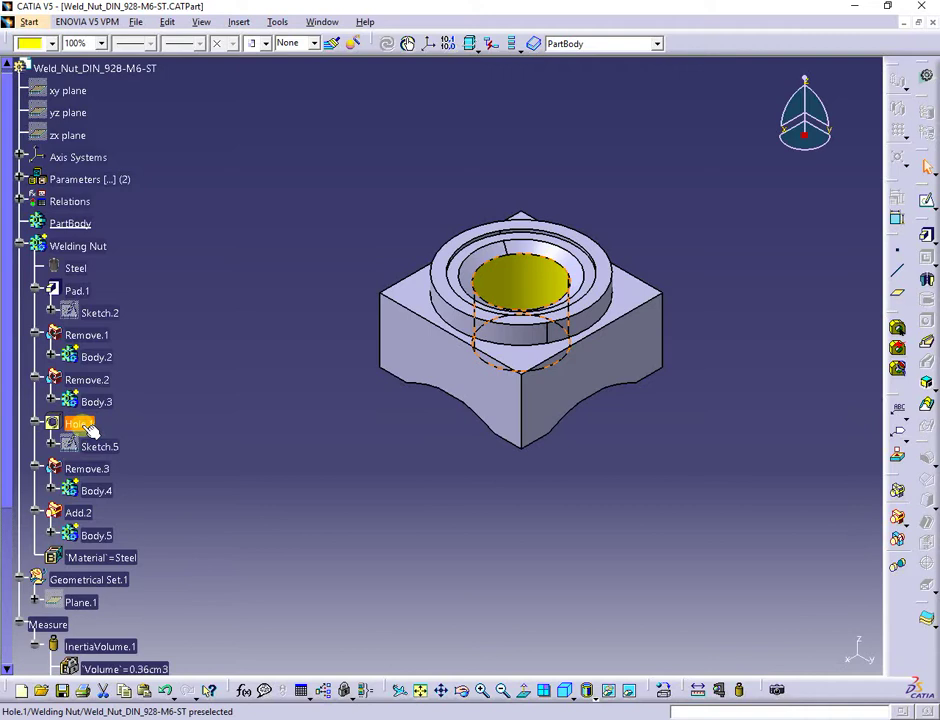
pyautogui.click(93, 490)
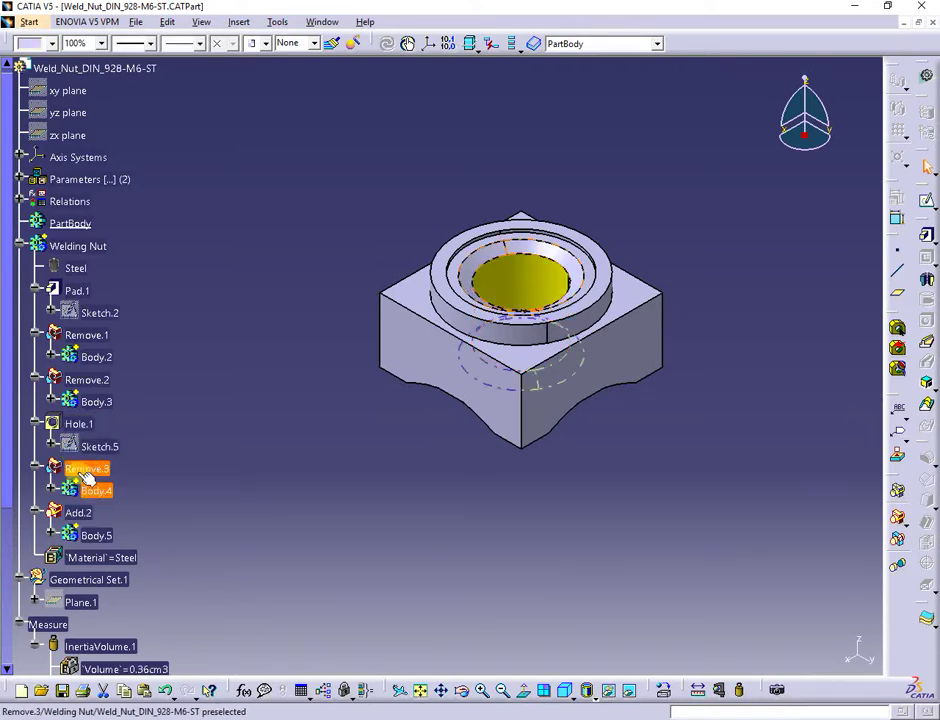
pyautogui.click(78, 470)
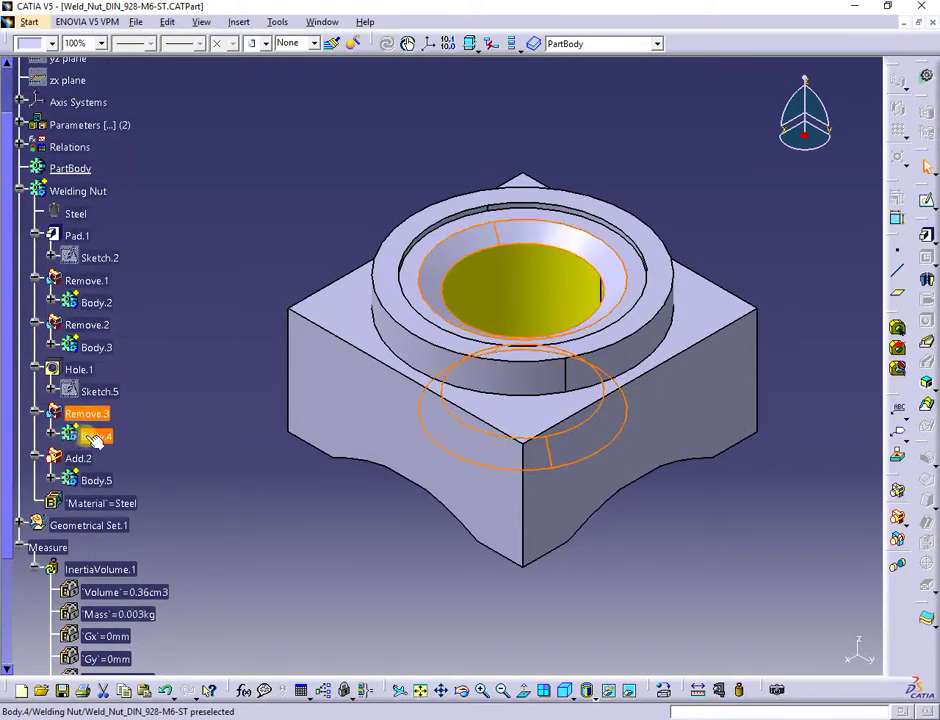
pyautogui.click(92, 437)
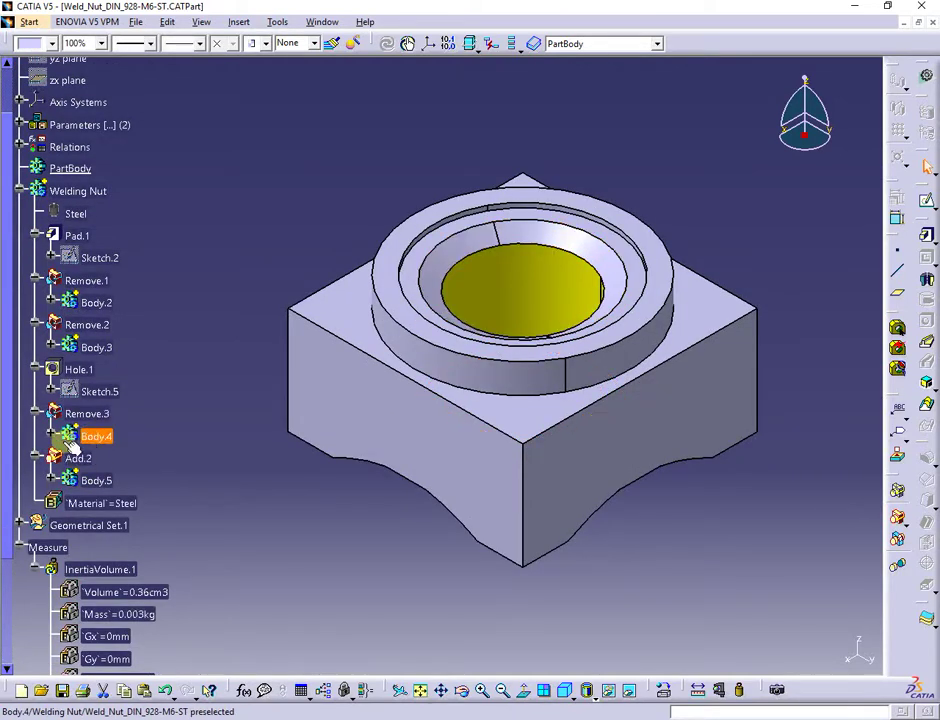
pyautogui.click(52, 436)
pyautogui.click(108, 460)
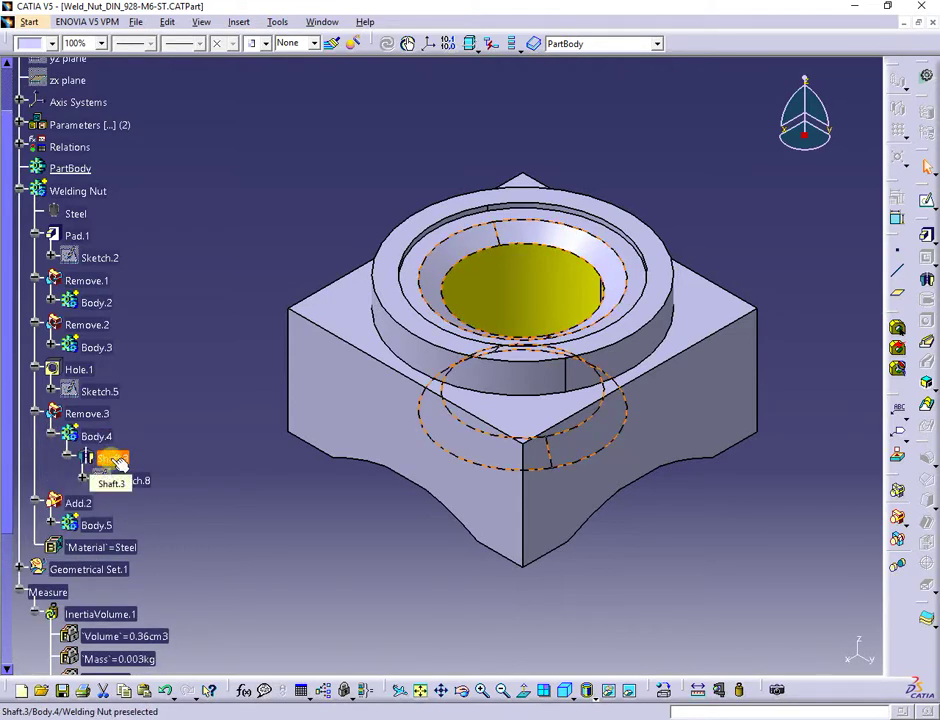
# Open Sketch.8 to review its profile, exit the Sketcher and reselect Shaft.3.
pyautogui.doubleClick(134, 482)
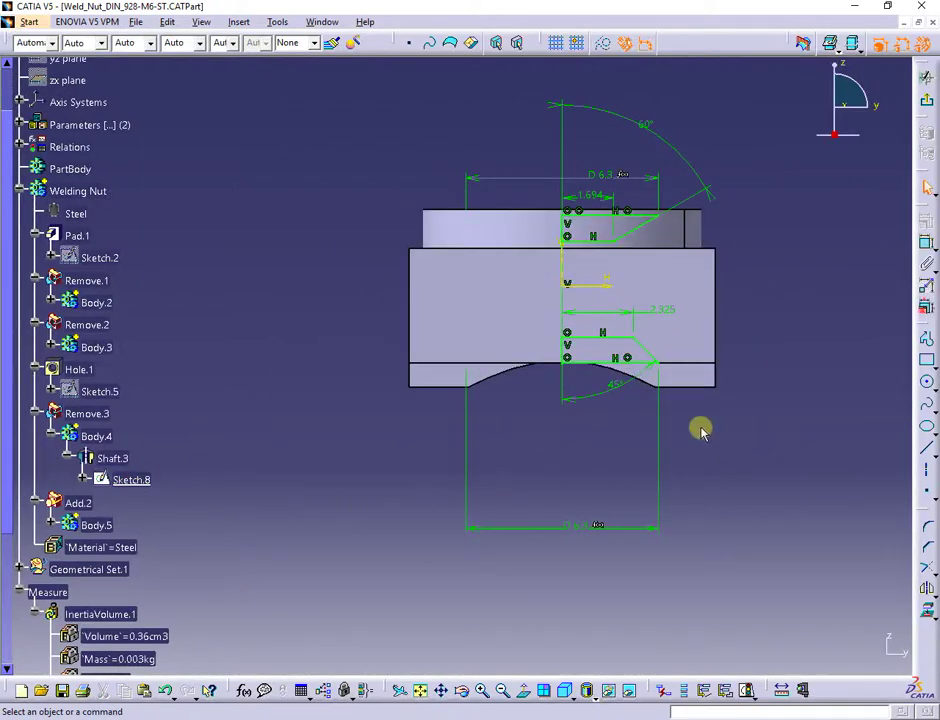
pyautogui.click(929, 108)
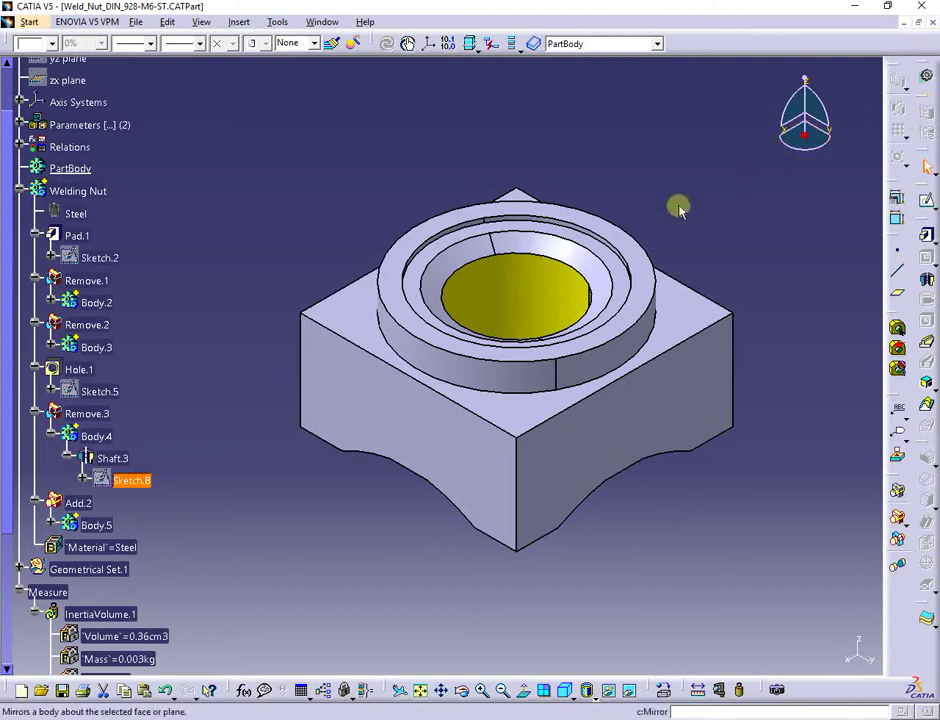
pyautogui.click(106, 461)
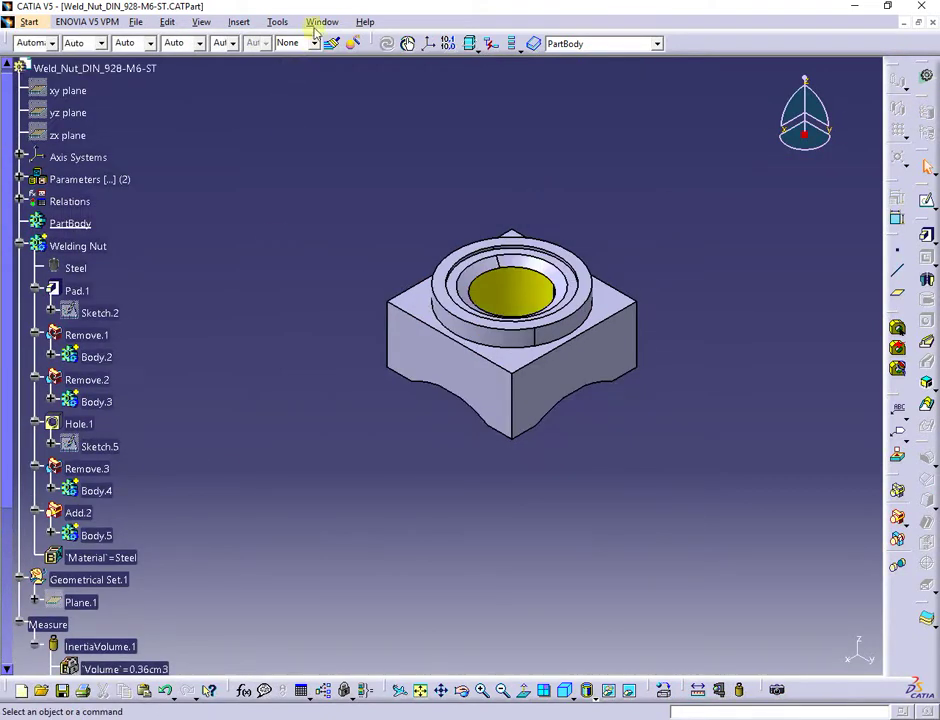
# Place a side-oriented front view of the weld nut on Blatt 001, referenced to its top face.
pyautogui.click(318, 24)
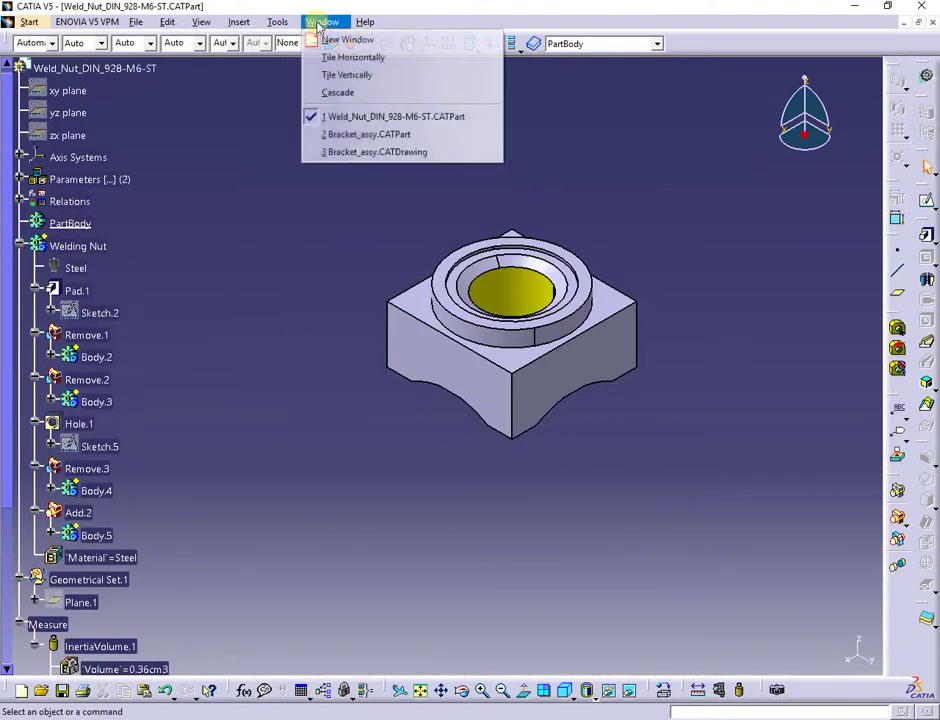
pyautogui.click(372, 153)
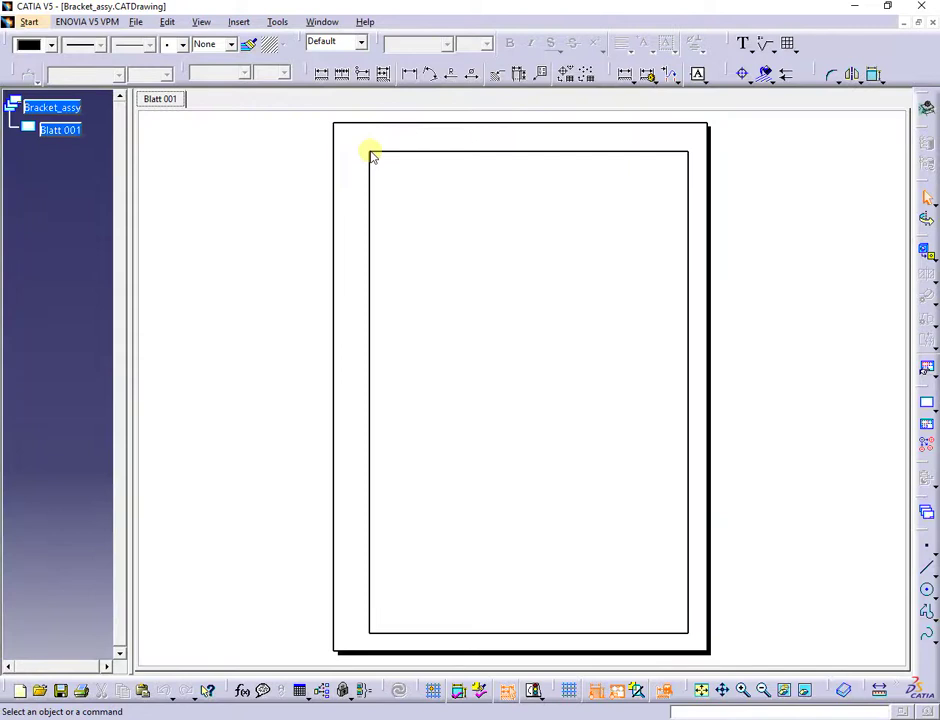
pyautogui.click(925, 253)
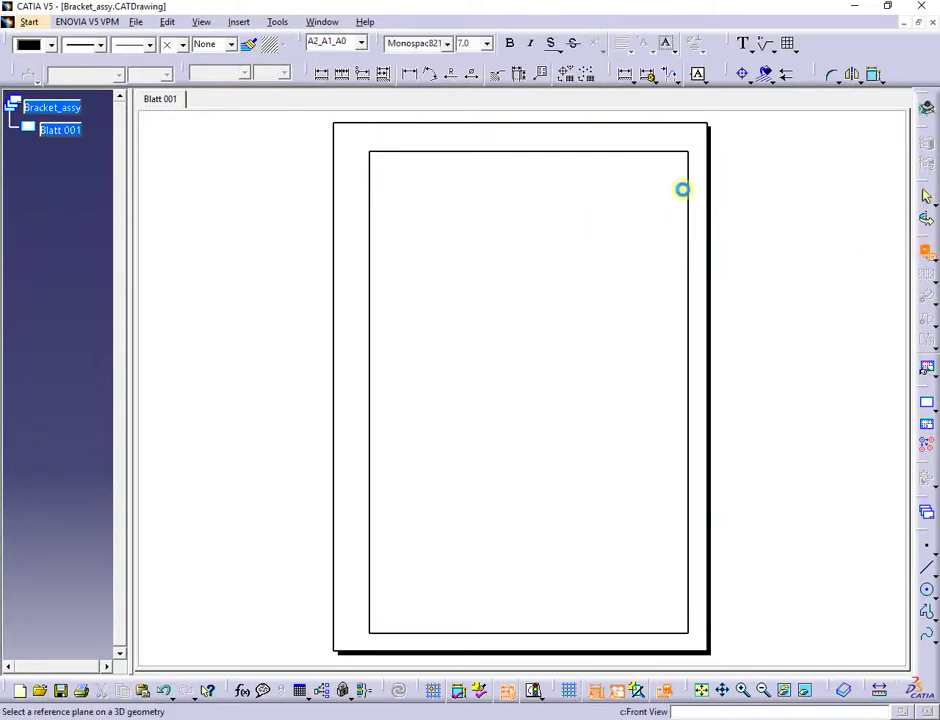
pyautogui.click(318, 23)
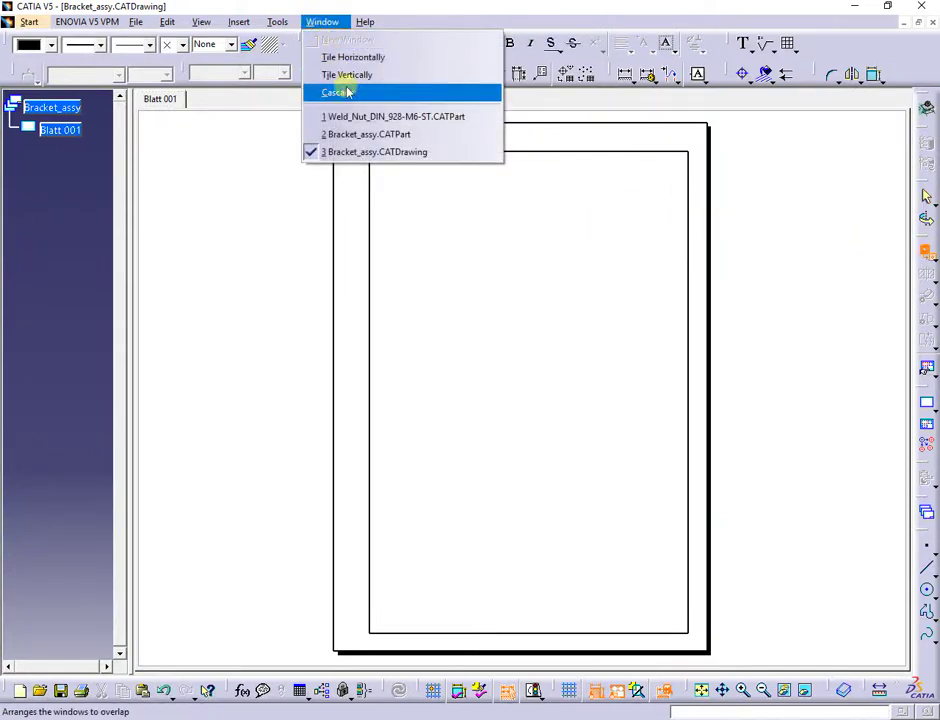
pyautogui.click(362, 117)
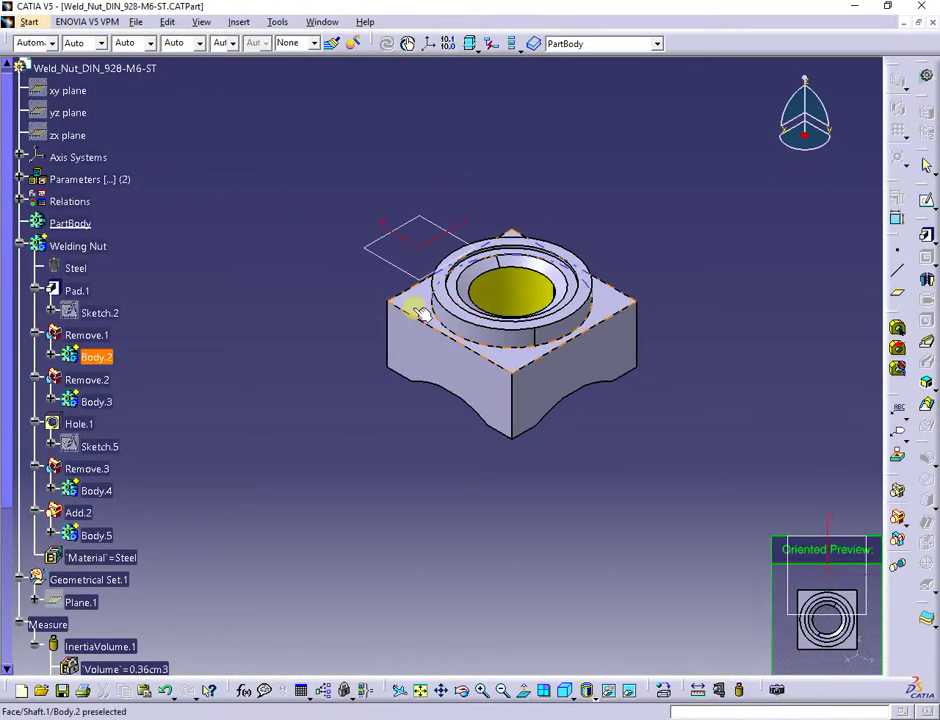
pyautogui.click(421, 313)
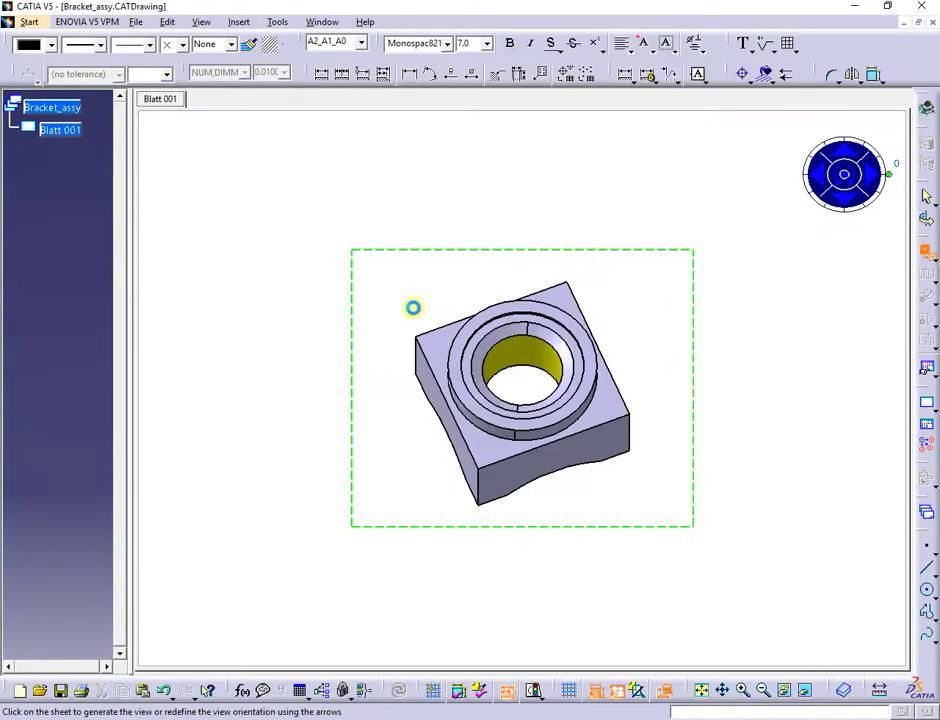
pyautogui.click(844, 153)
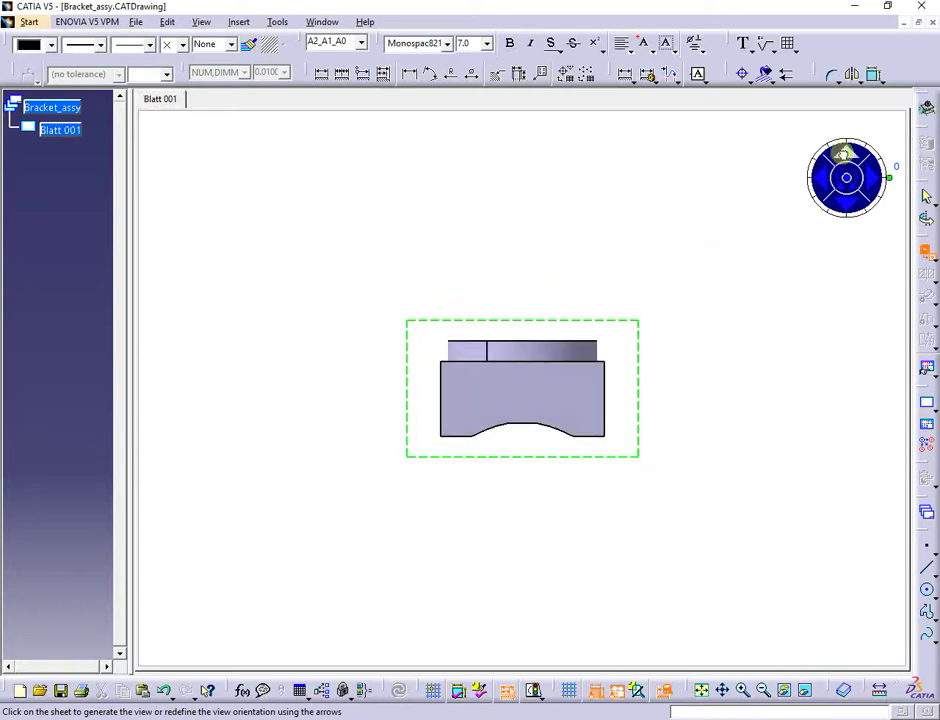
pyautogui.click(621, 212)
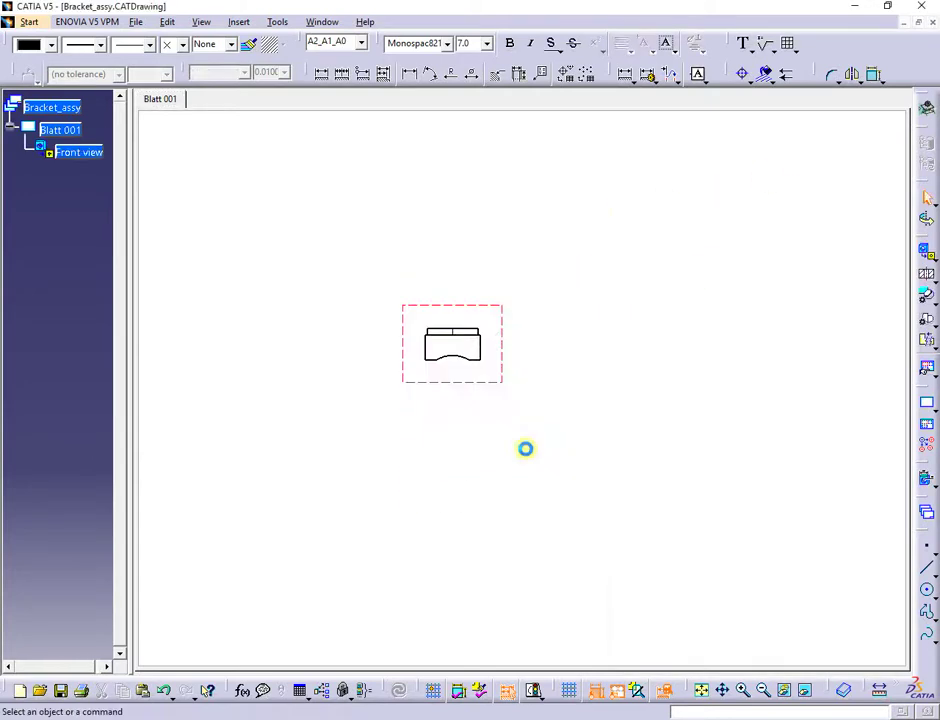
# Create a breakout section on the nut's front view using a closed rectangular outline around it.
pyautogui.moveTo(699, 386); pyautogui.dragTo(728, 277, button='middle')
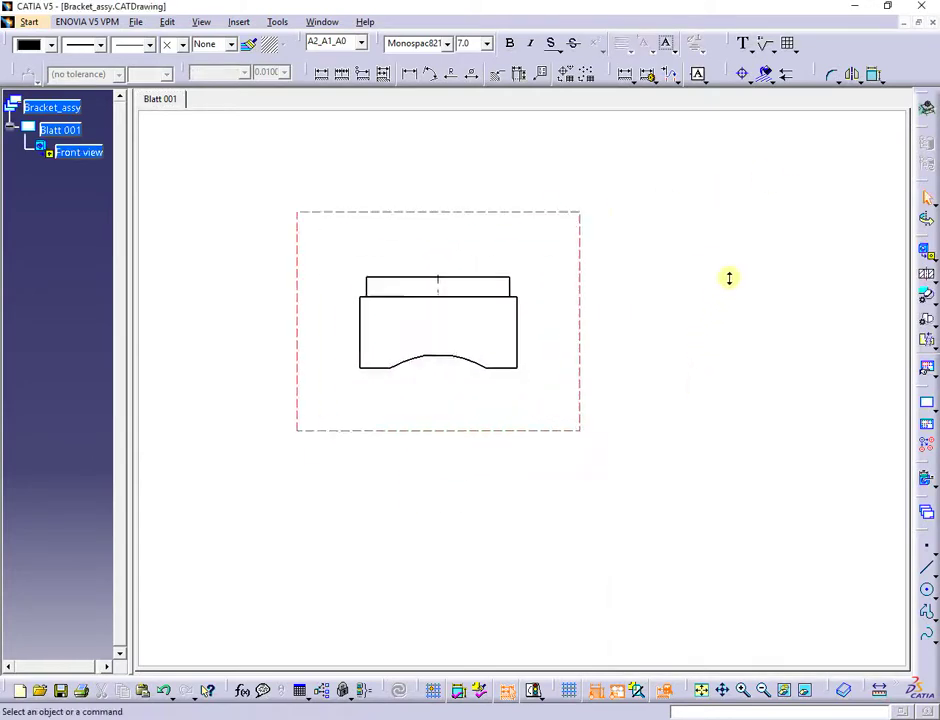
pyautogui.click(926, 341)
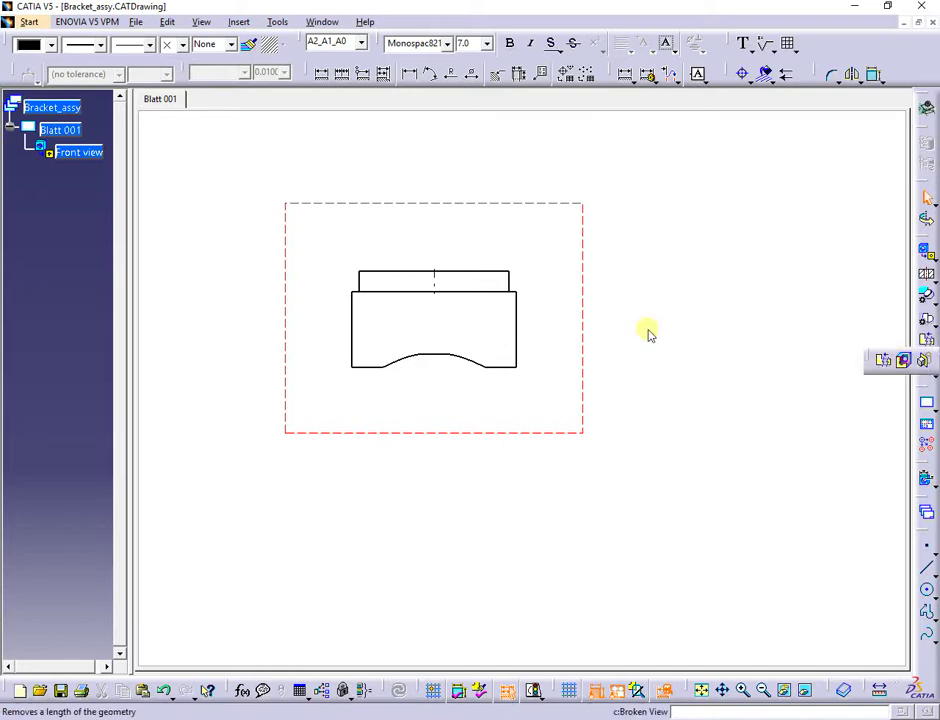
pyautogui.click(903, 360)
pyautogui.click(304, 228)
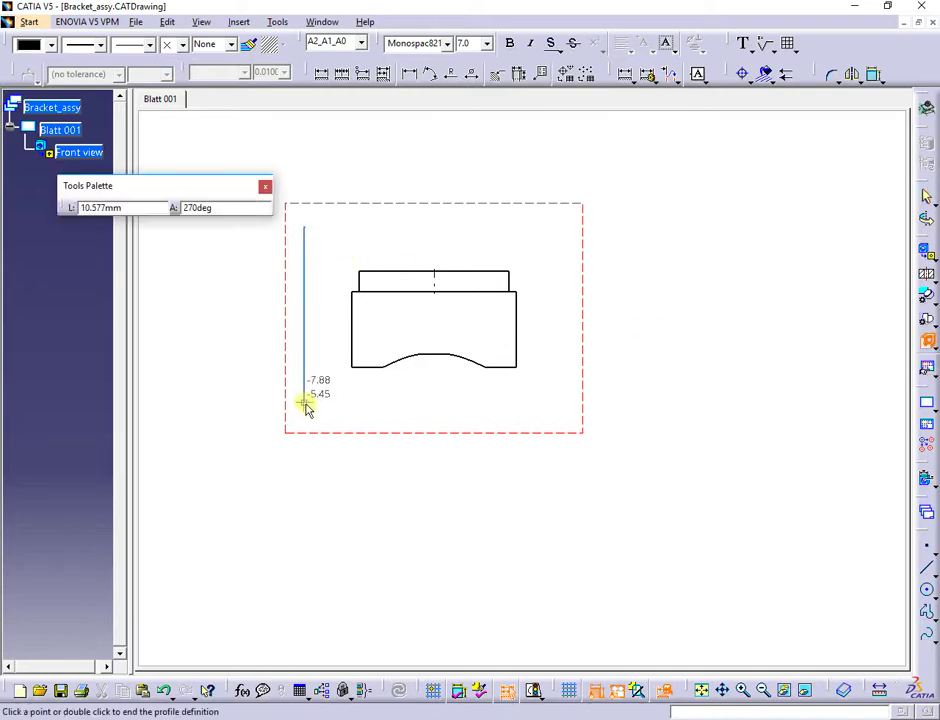
pyautogui.click(304, 401)
pyautogui.click(569, 401)
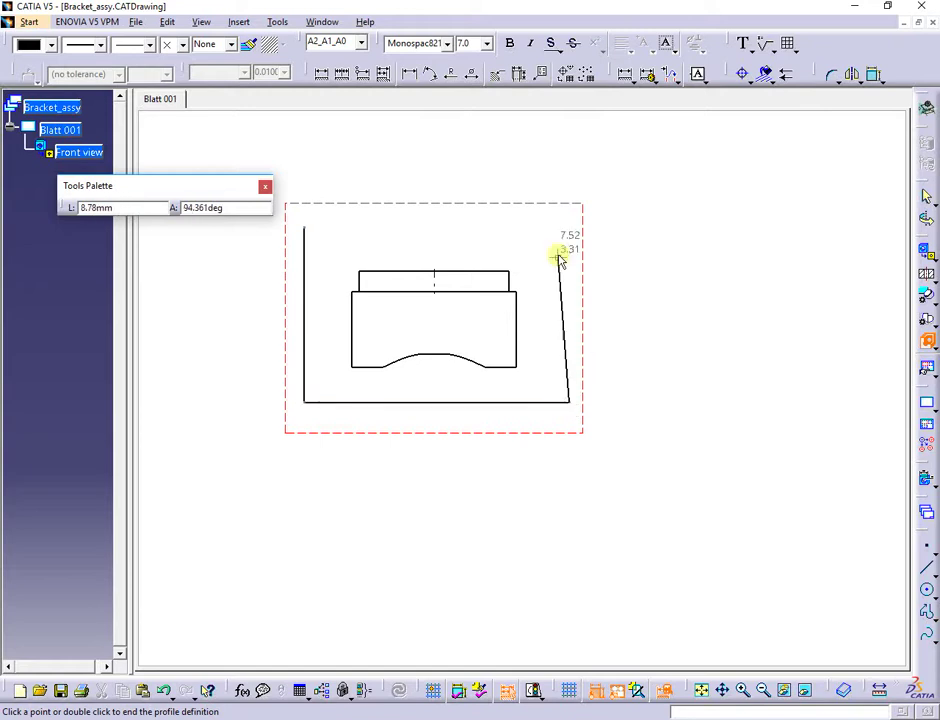
pyautogui.click(569, 228)
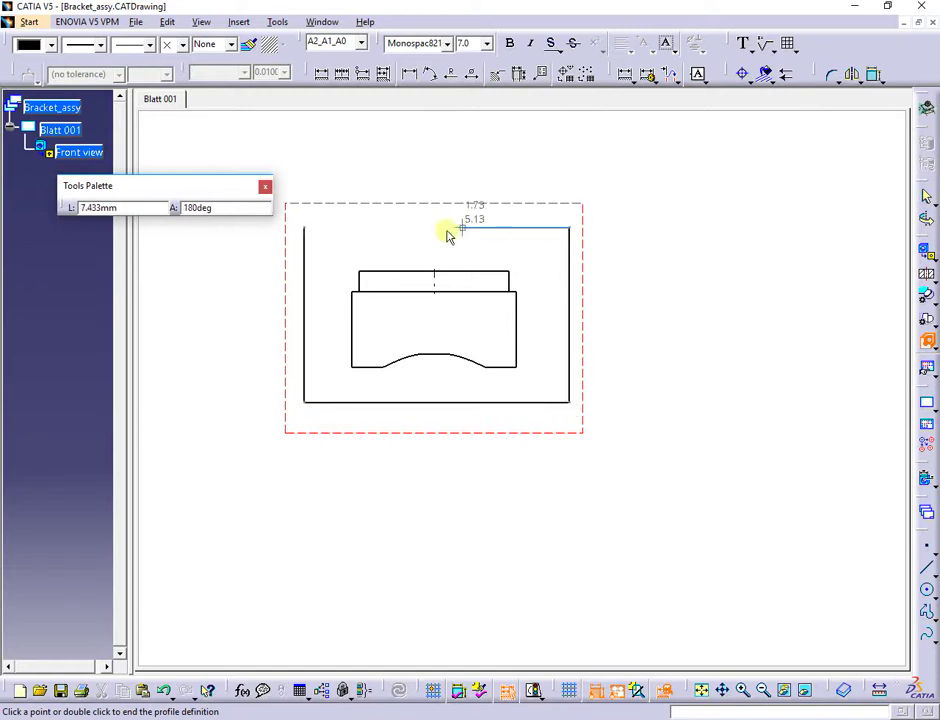
pyautogui.click(304, 228)
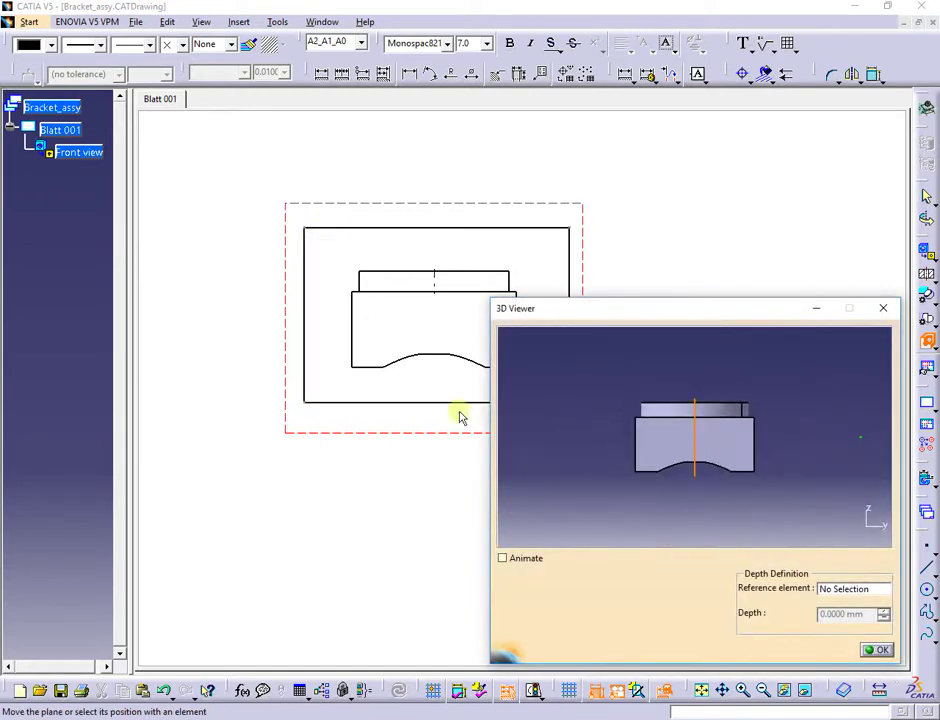
pyautogui.click(876, 650)
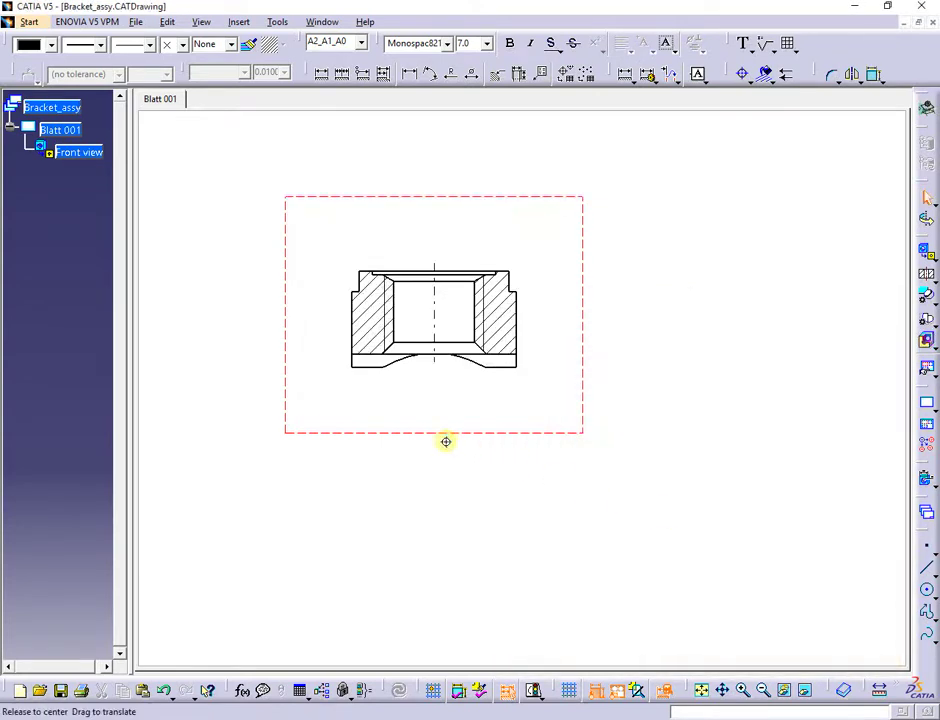
# Zoom in on the section to check the thread line, then zoom back out.
pyautogui.moveTo(445, 441); pyautogui.dragTo(474, 568)
pyautogui.moveTo(474, 568)
pyautogui.mouseDown(button='middle')
pyautogui.moveTo(483, 470)
pyautogui.moveTo(592, 329)
pyautogui.mouseUp(button='middle')
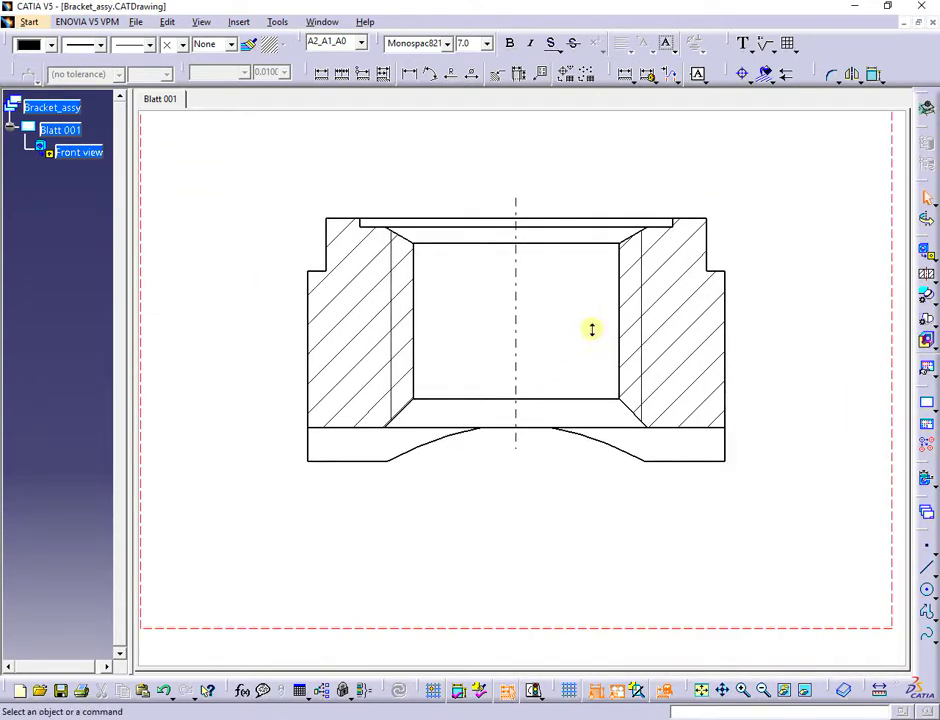
pyautogui.click(391, 315)
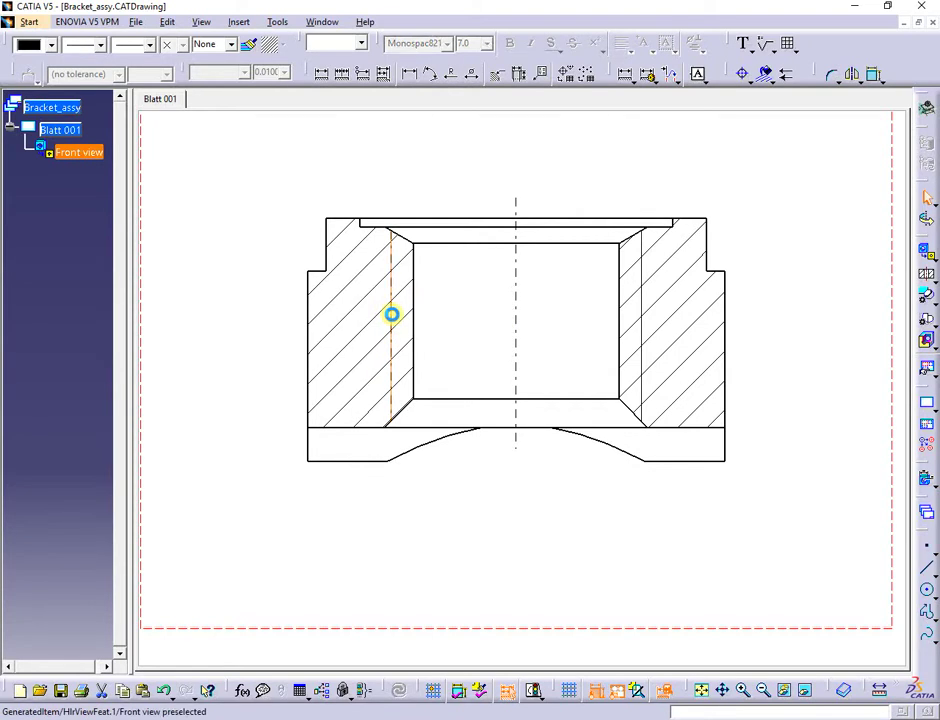
pyautogui.moveTo(273, 401)
pyautogui.mouseDown(button='middle')
pyautogui.moveTo(287, 346)
pyautogui.moveTo(268, 445)
pyautogui.mouseUp(button='middle')
pyautogui.click(321, 21)
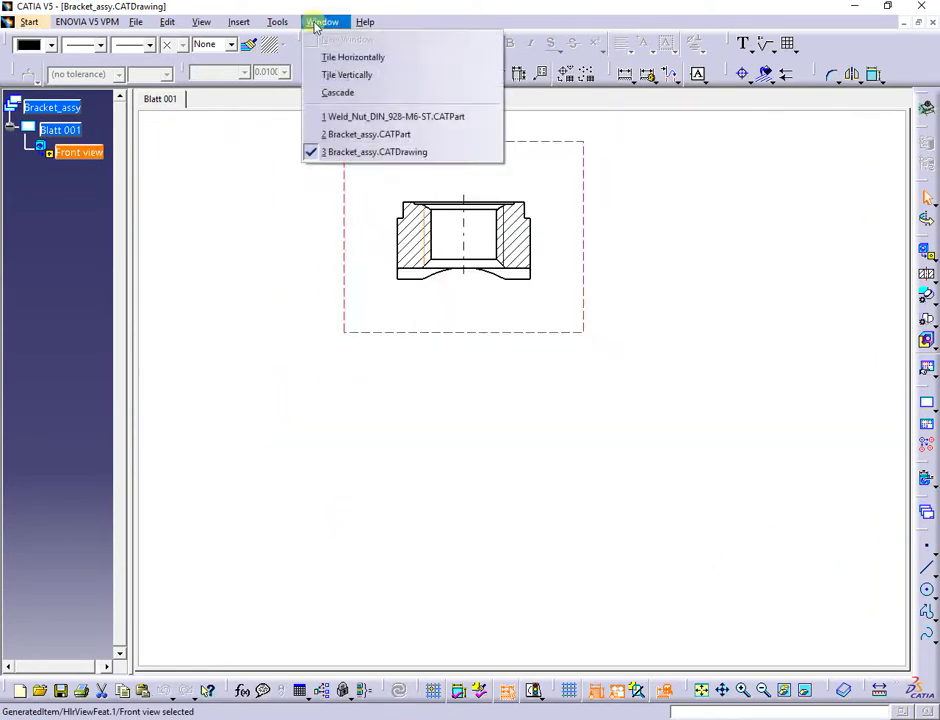
pyautogui.click(355, 118)
pyautogui.click(20, 181)
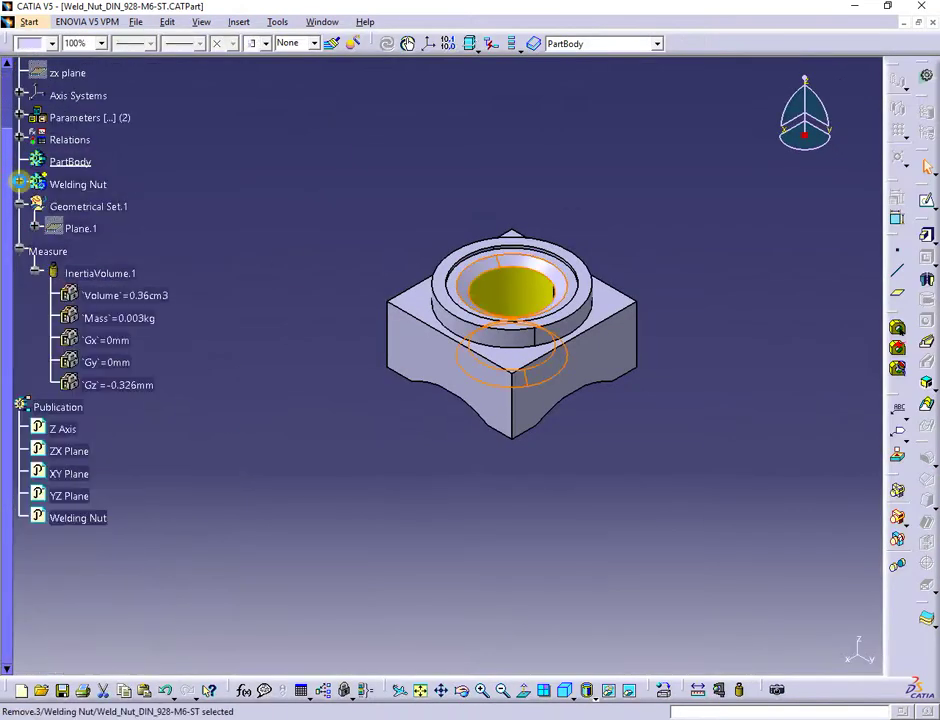
pyautogui.click(72, 518)
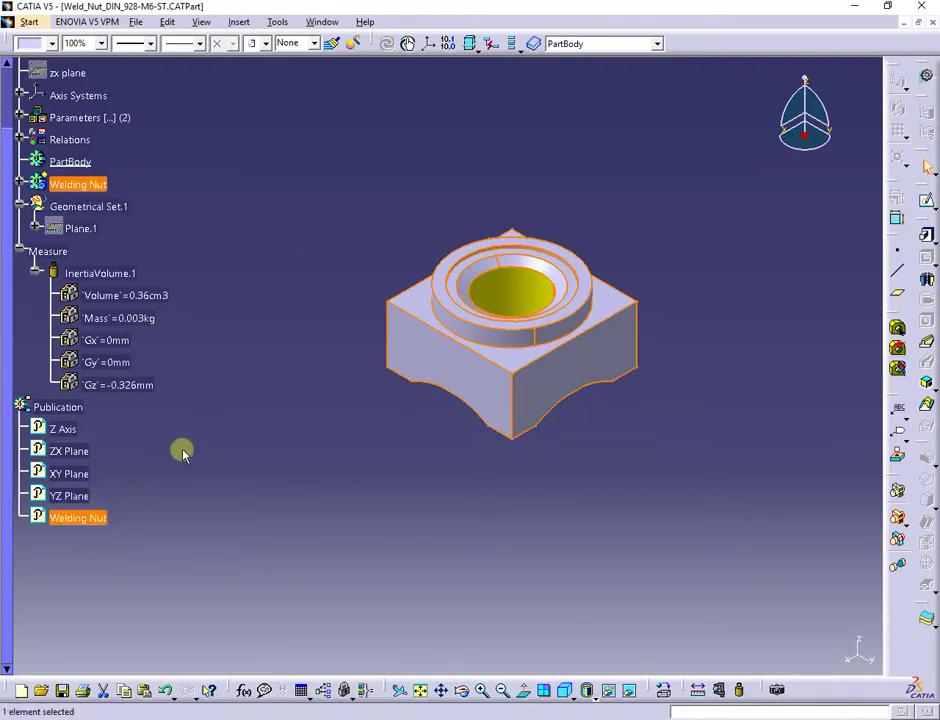
pyautogui.scroll(2, 183, 452)
pyautogui.click(196, 346)
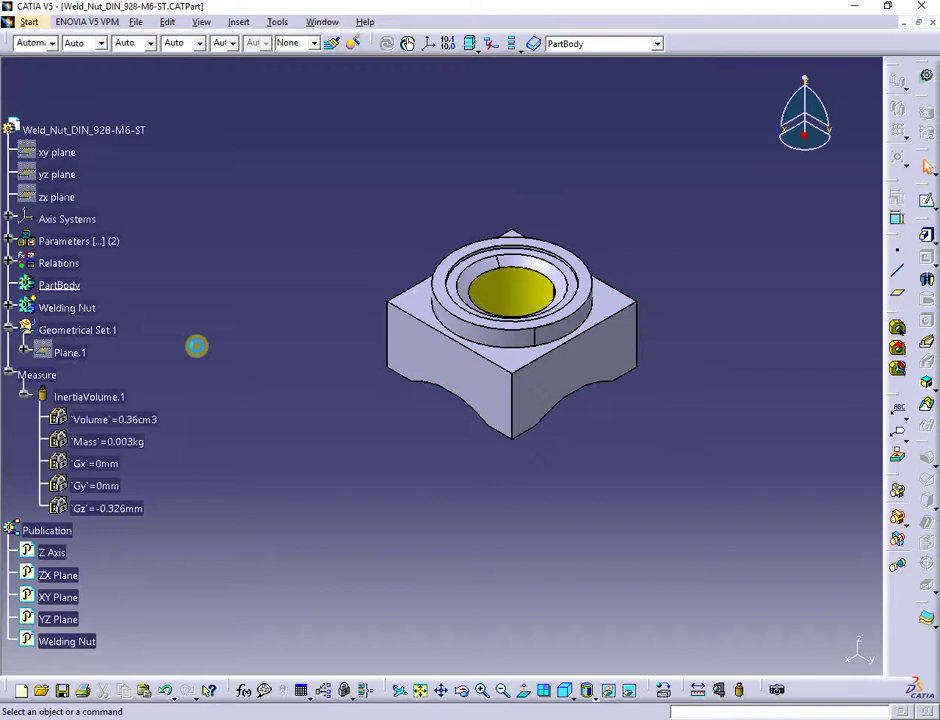
pyautogui.rightClick(78, 310)
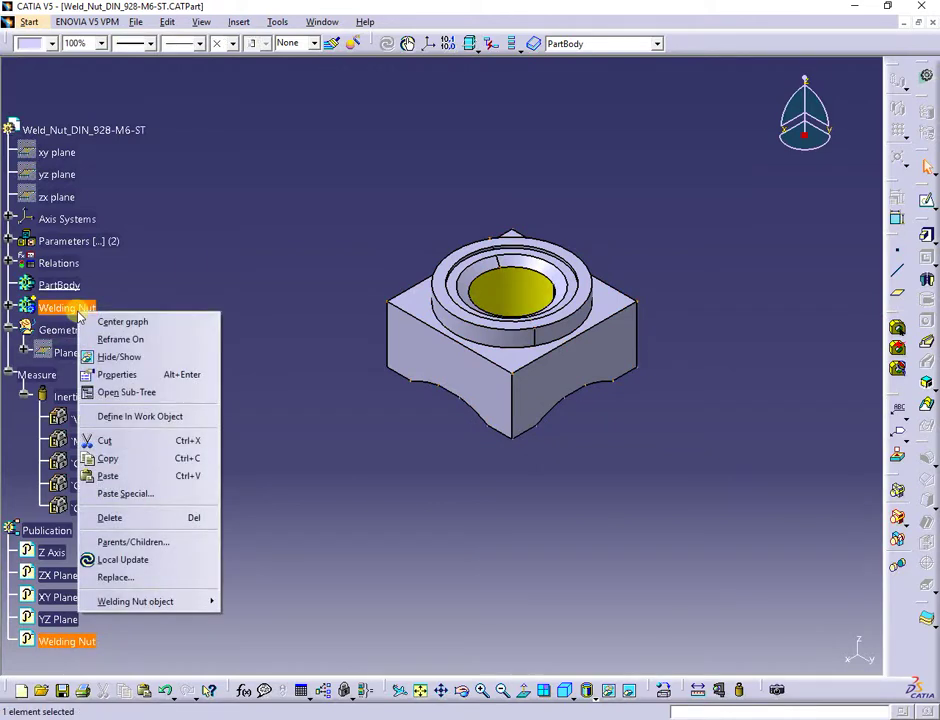
pyautogui.click(192, 263)
# Switch to Bracket_assy.CATPart to view the bent bracket with its hole.
pyautogui.click(322, 21)
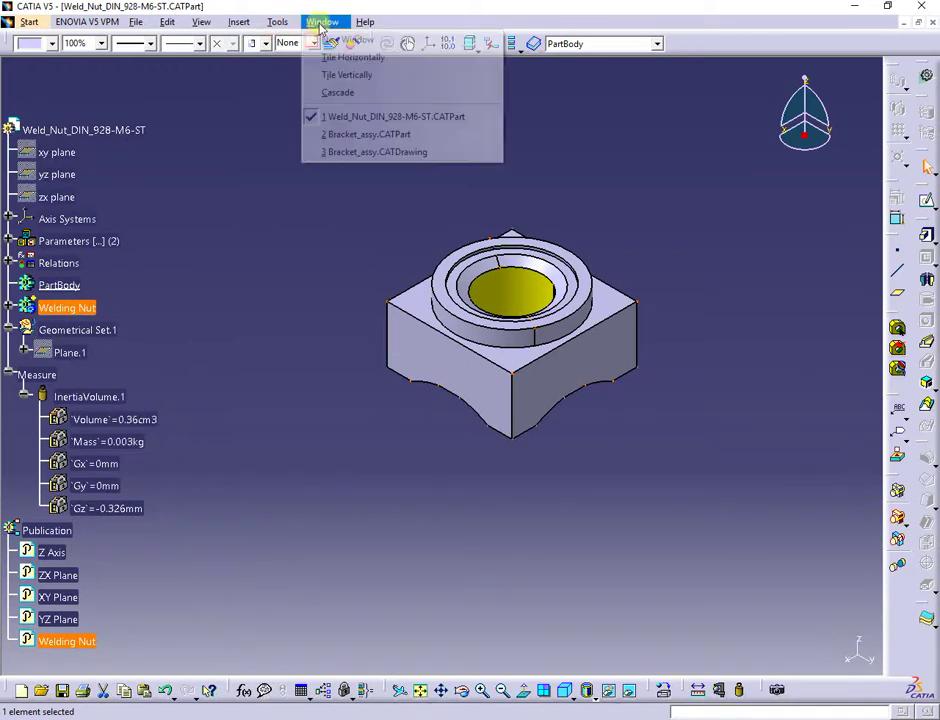
pyautogui.click(352, 134)
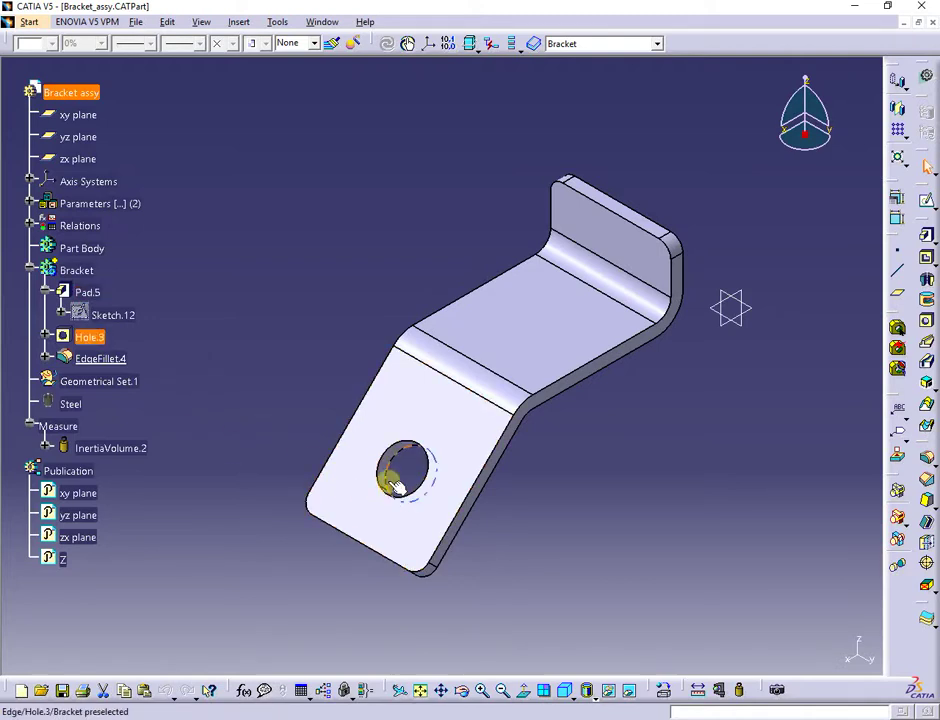
pyautogui.click(323, 23)
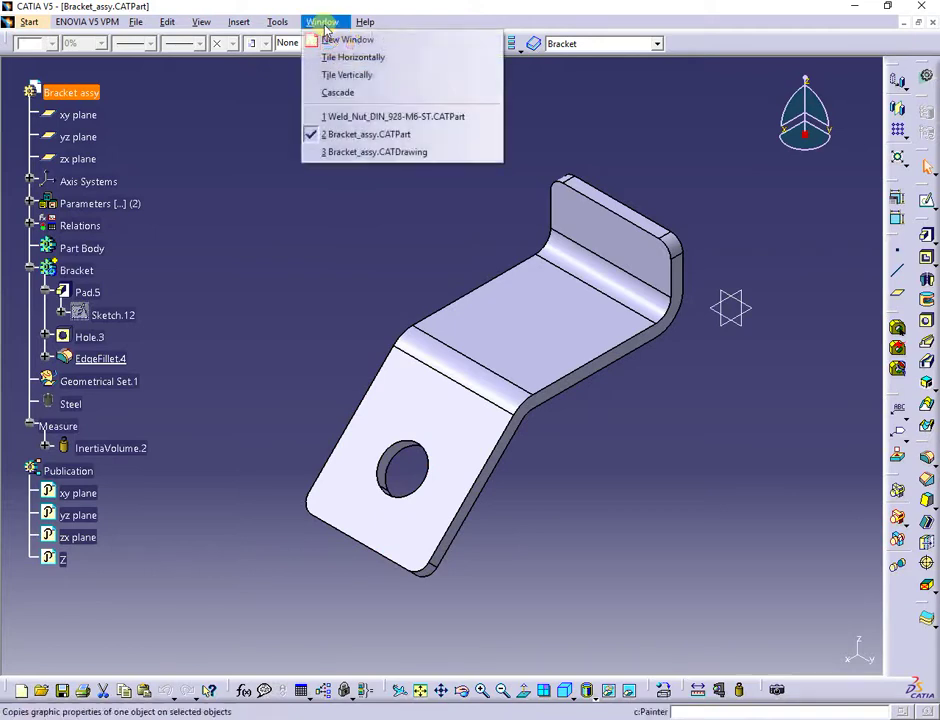
# Return to Weld_Nut_DIN_928-M6-ST.CATPart and copy the Welding Nut body.
pyautogui.click(395, 118)
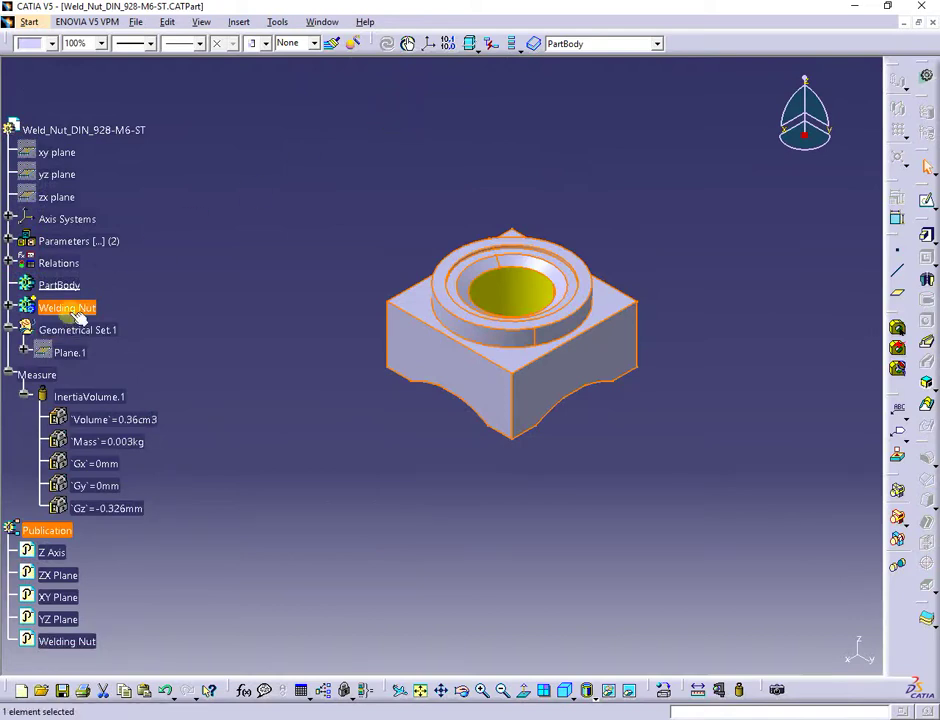
pyautogui.rightClick(71, 312)
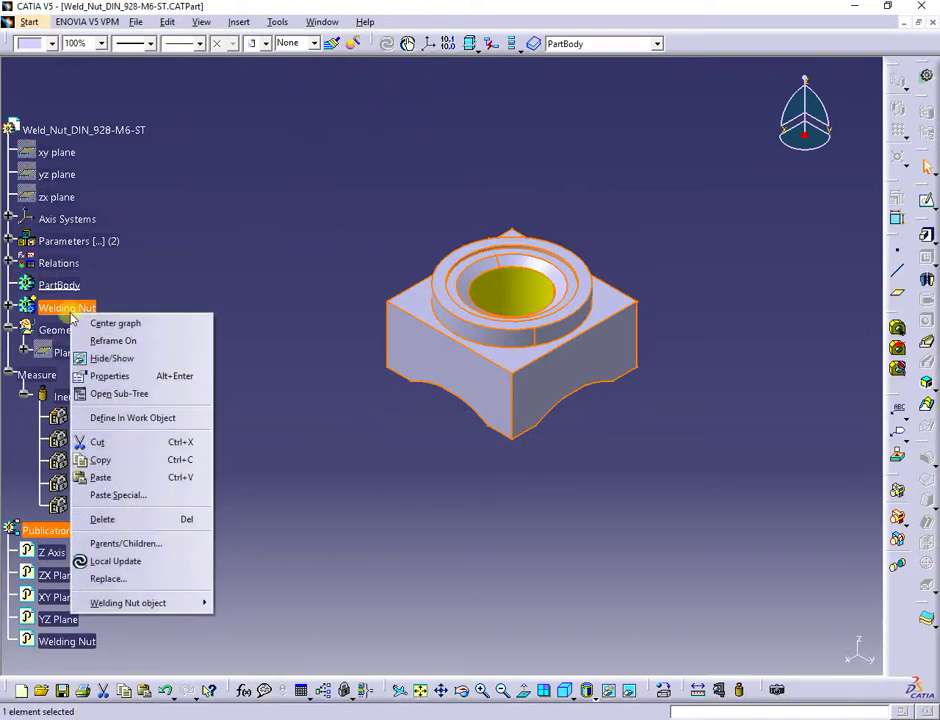
pyautogui.click(119, 463)
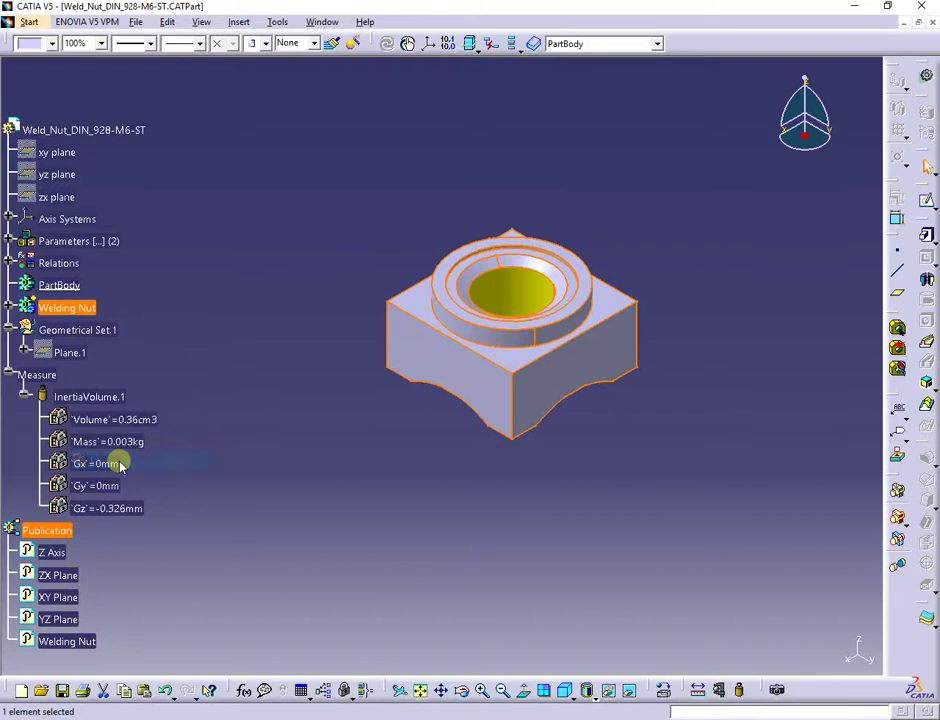
pyautogui.click(318, 24)
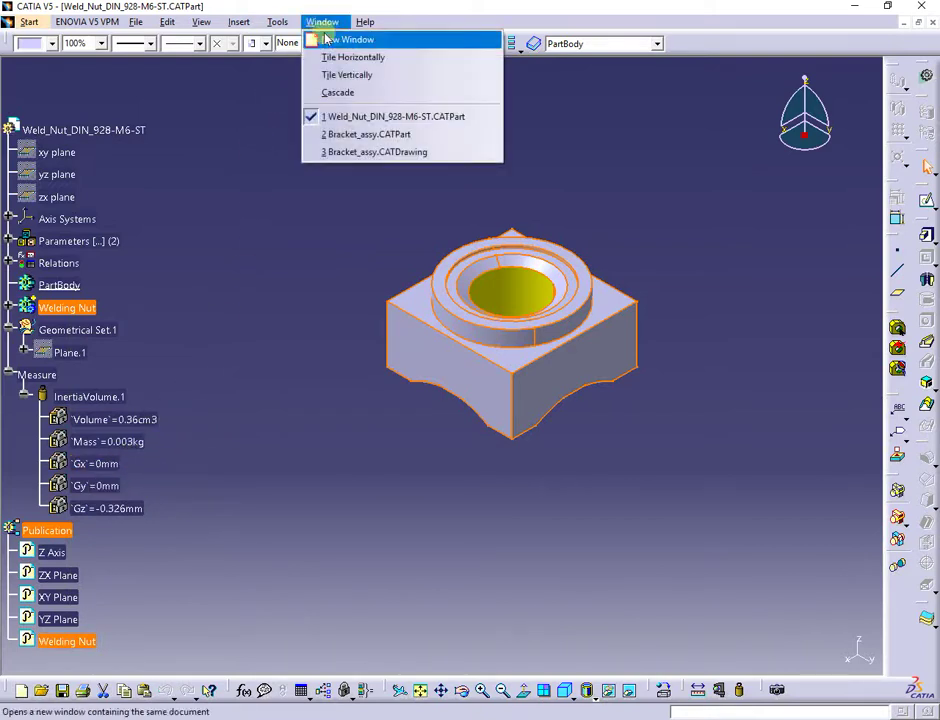
# Paste Special the Welding Nut body into Bracket assy As Result With Link.
pyautogui.click(364, 136)
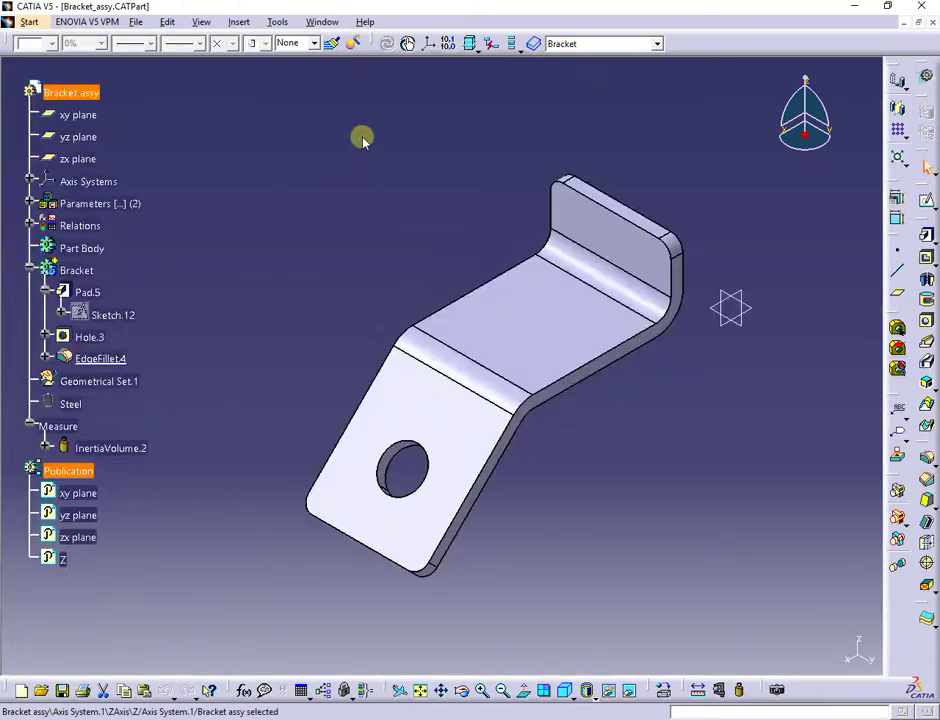
pyautogui.rightClick(84, 96)
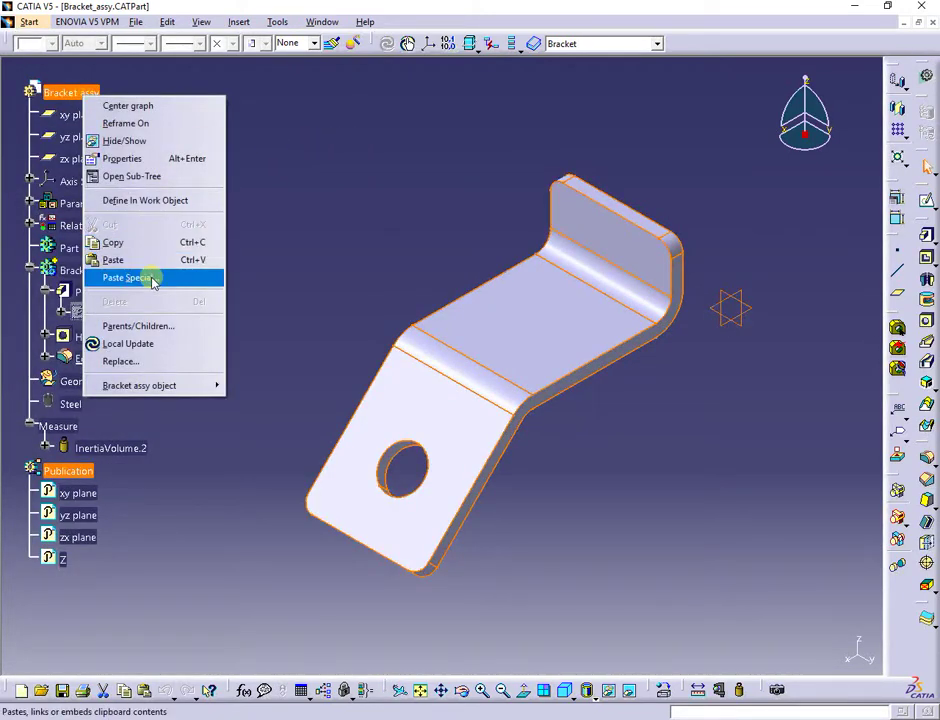
pyautogui.click(150, 278)
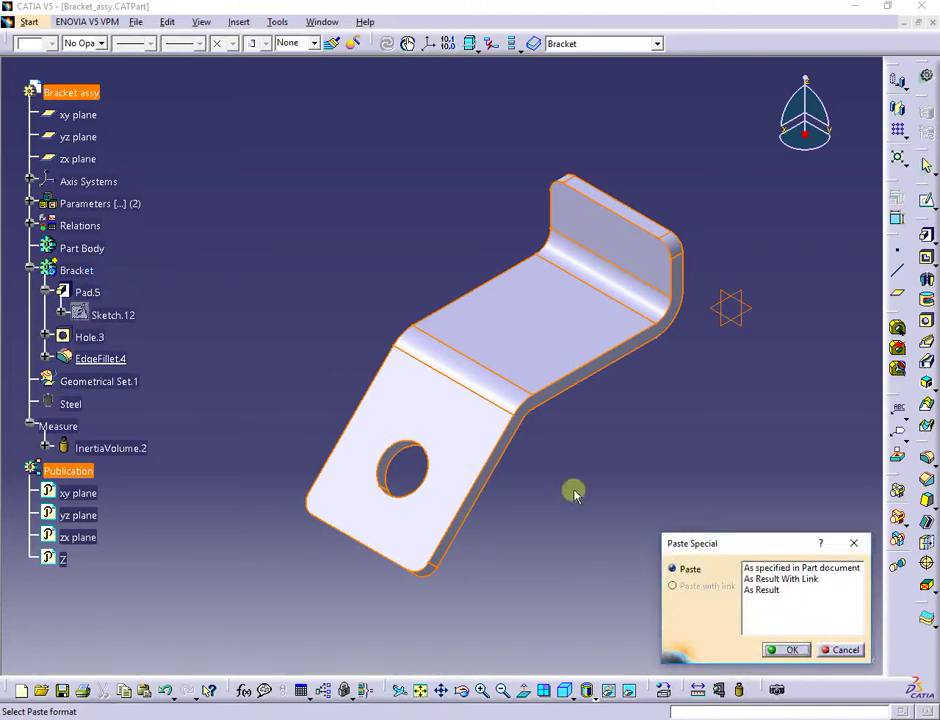
pyautogui.click(771, 568)
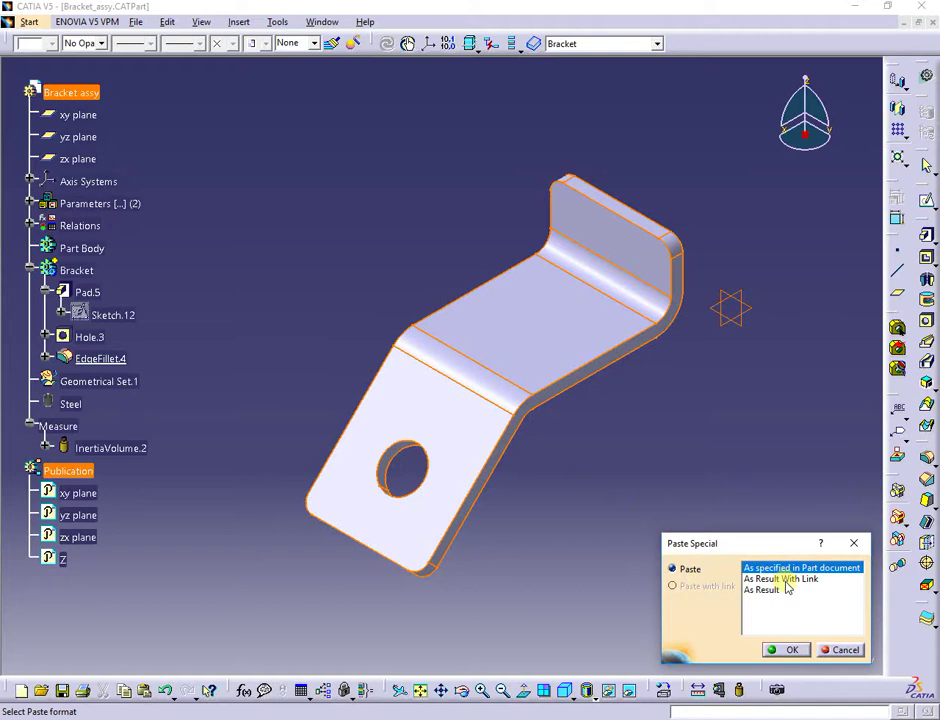
pyautogui.click(787, 580)
pyautogui.click(766, 590)
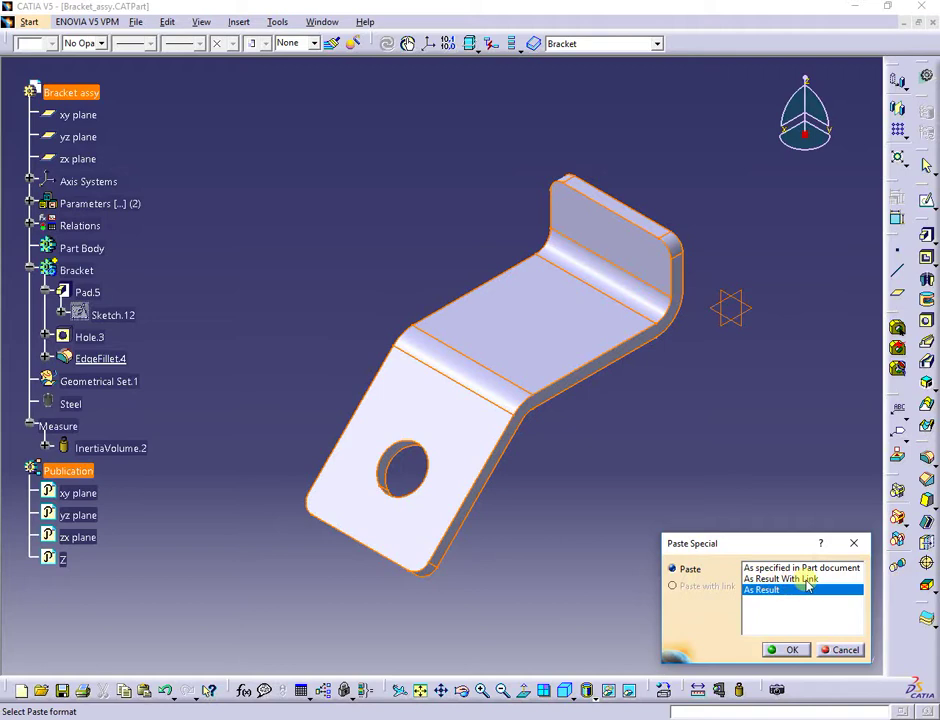
pyautogui.click(806, 580)
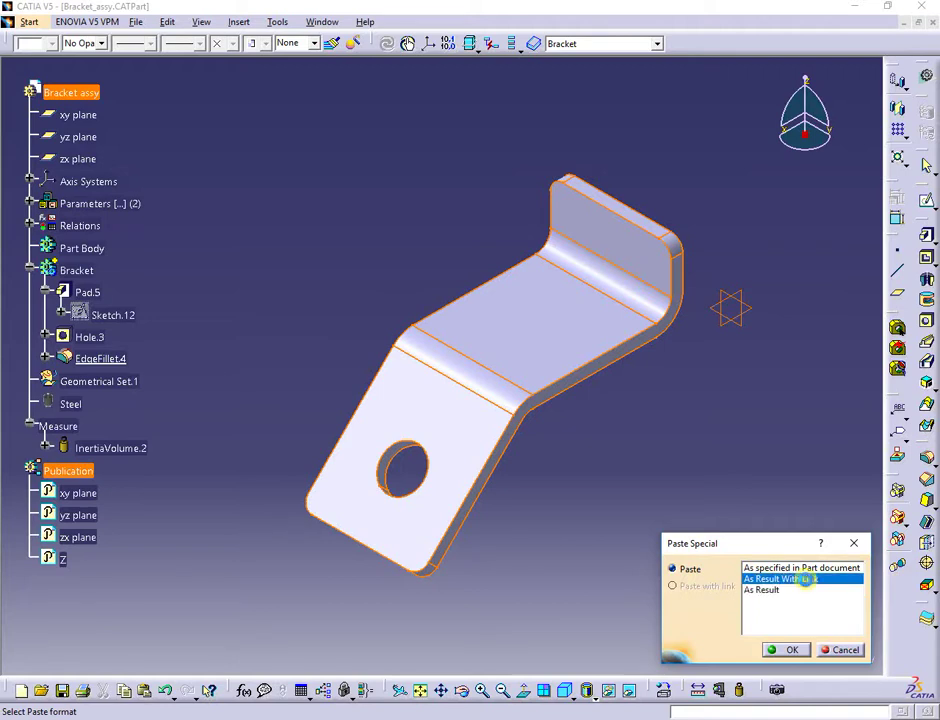
pyautogui.click(790, 650)
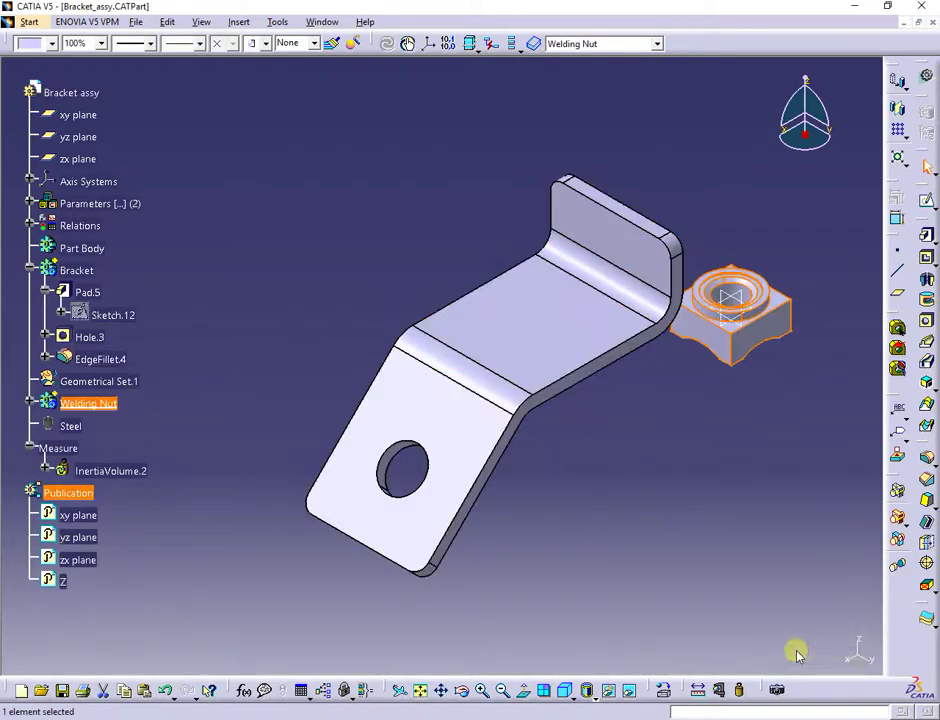
# Expand the pasted Welding Nut body and check its linked Solid.1.
pyautogui.click(31, 404)
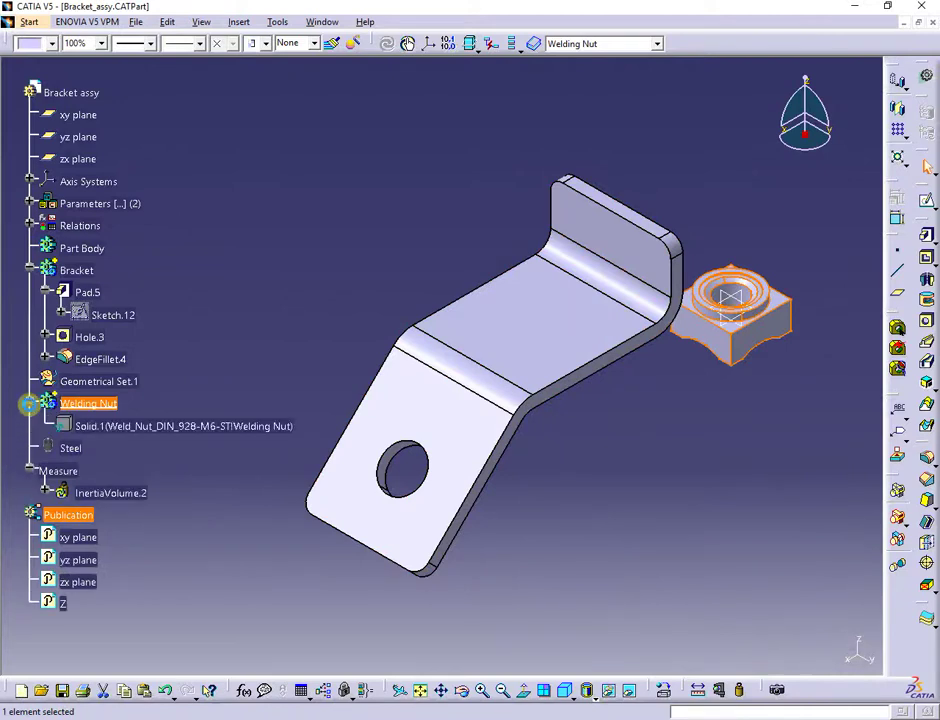
pyautogui.click(155, 430)
pyautogui.click(301, 253)
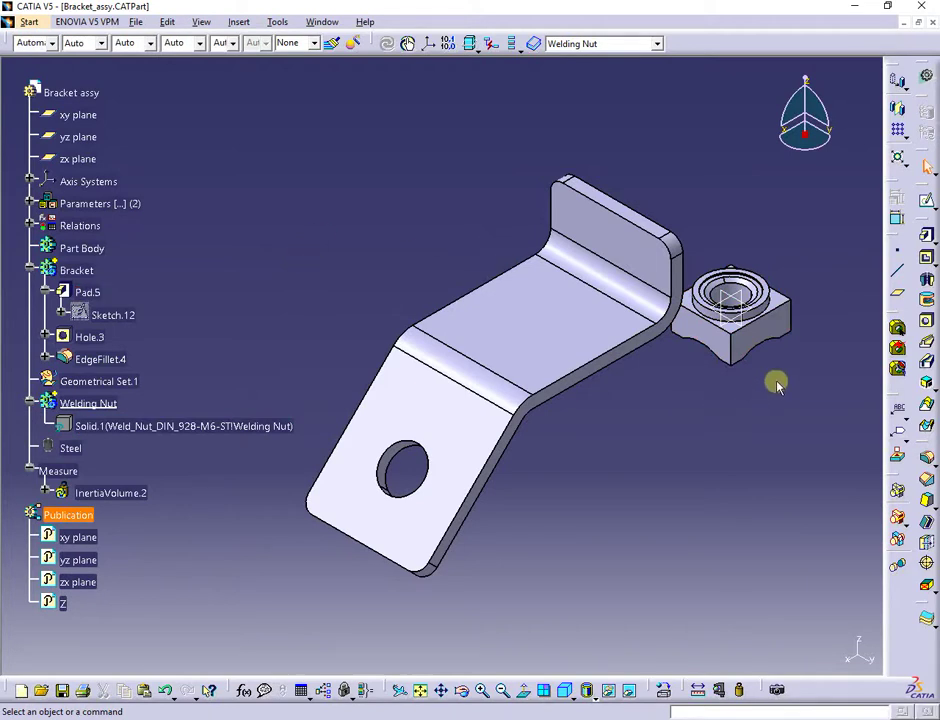
# Add a coincidence constraint aligning the nut's axis with the bracket hole's axis.
pyautogui.click(897, 225)
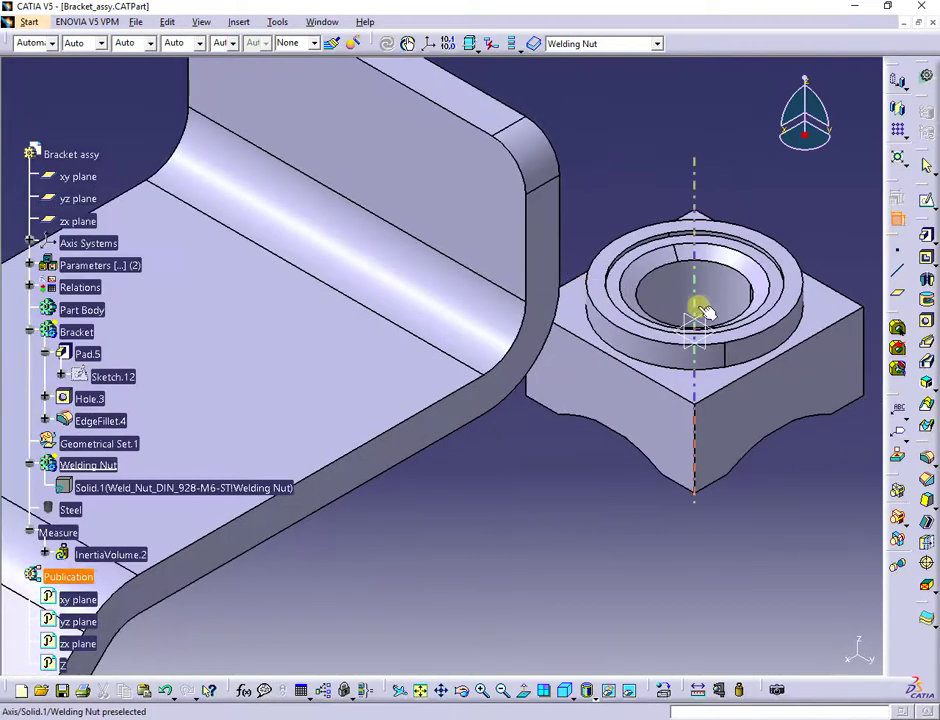
pyautogui.click(710, 312)
pyautogui.moveTo(466, 508); pyautogui.dragTo(650, 376, button='middle')
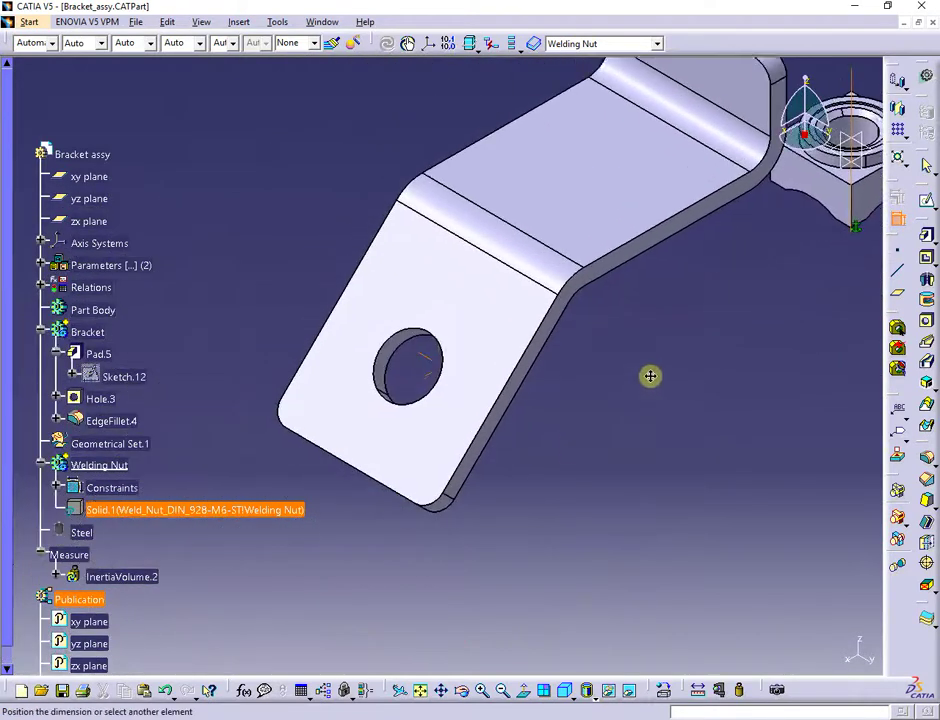
pyautogui.click(391, 351)
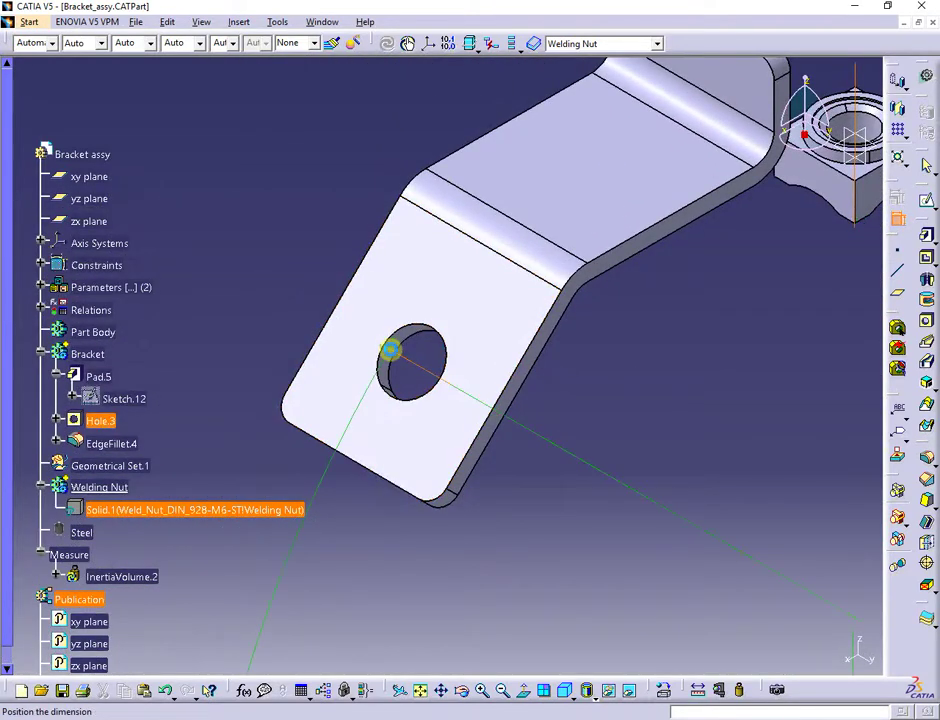
pyautogui.rightClick(391, 352)
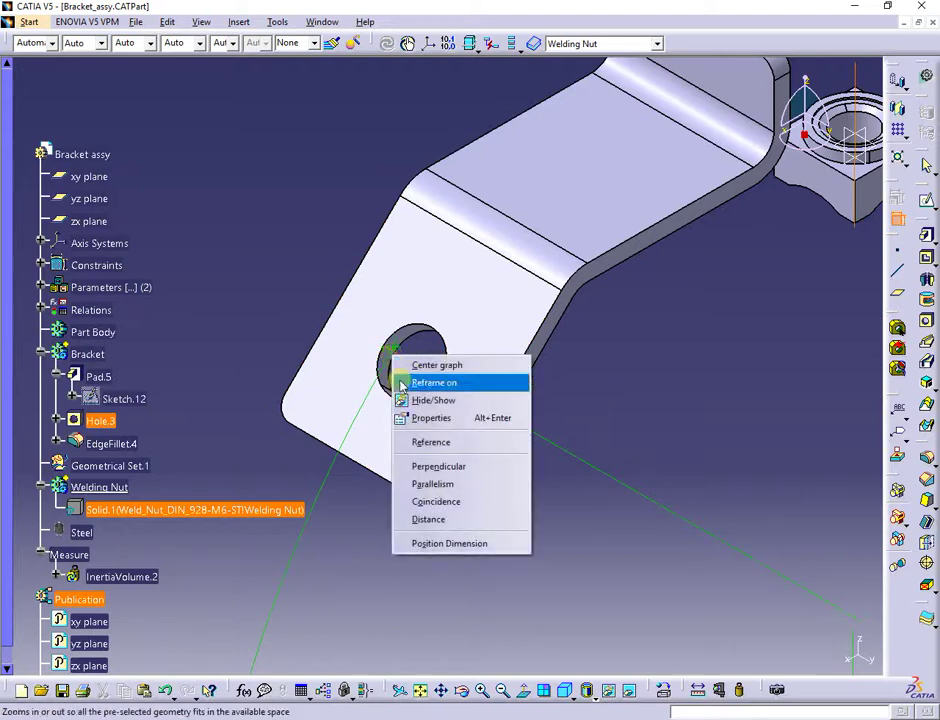
pyautogui.click(441, 502)
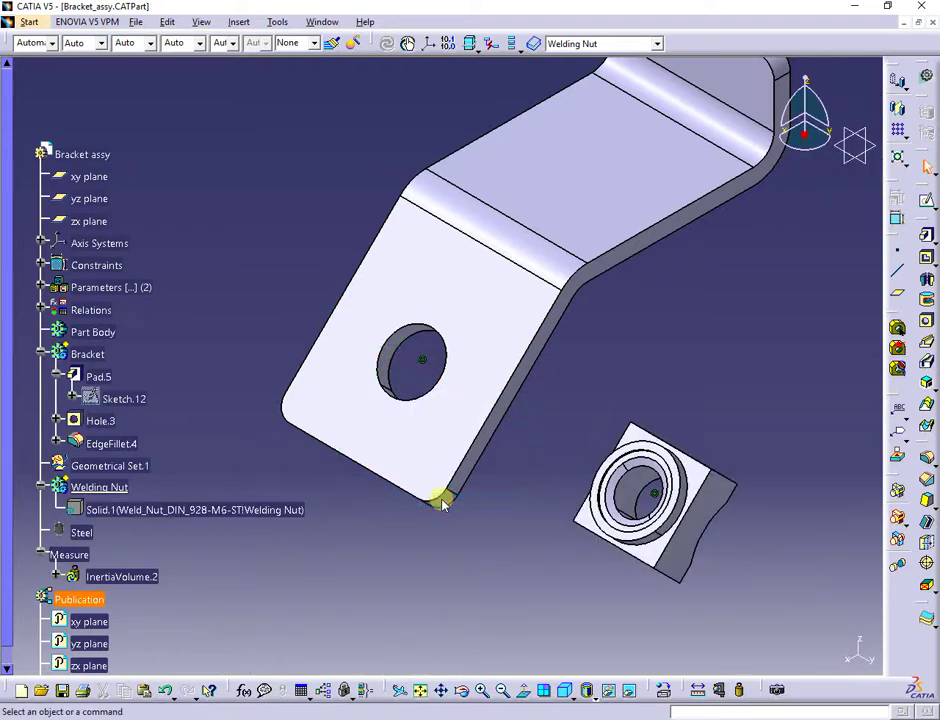
pyautogui.moveTo(503, 491); pyautogui.dragTo(470, 449, button='middle')
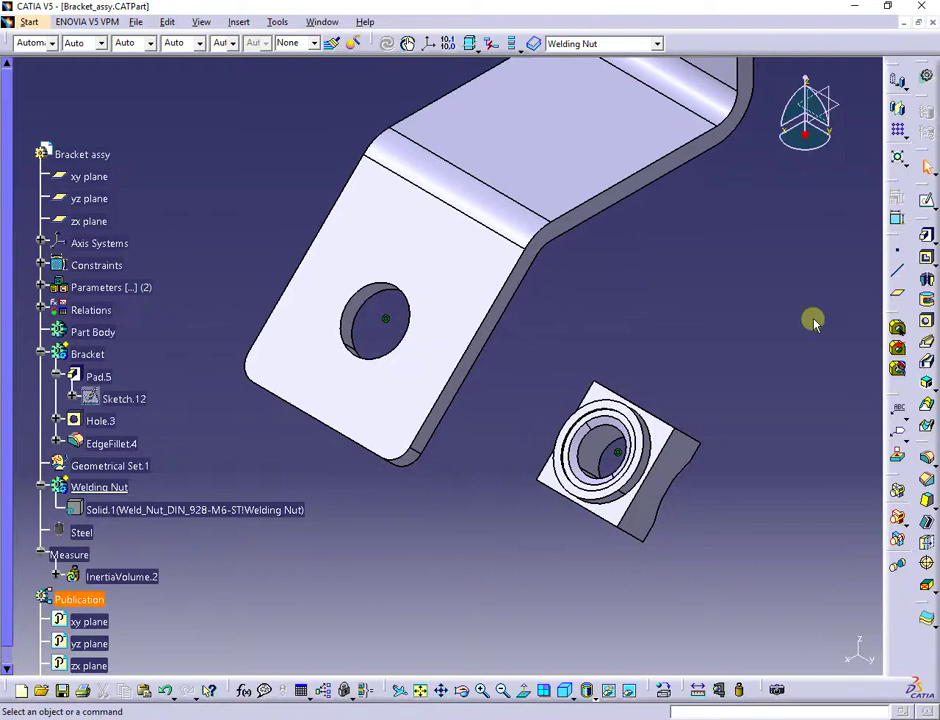
# Add a coincidence constraint seating the nut's face against the bracket's flat face.
pyautogui.click(897, 218)
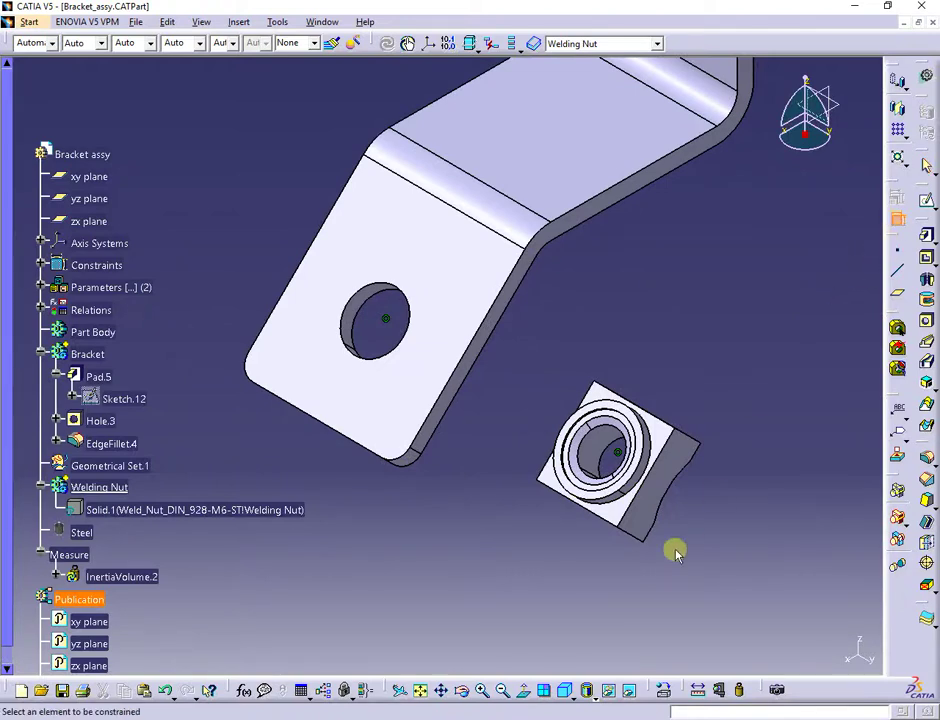
pyautogui.moveTo(660, 550); pyautogui.dragTo(433, 401, button='middle')
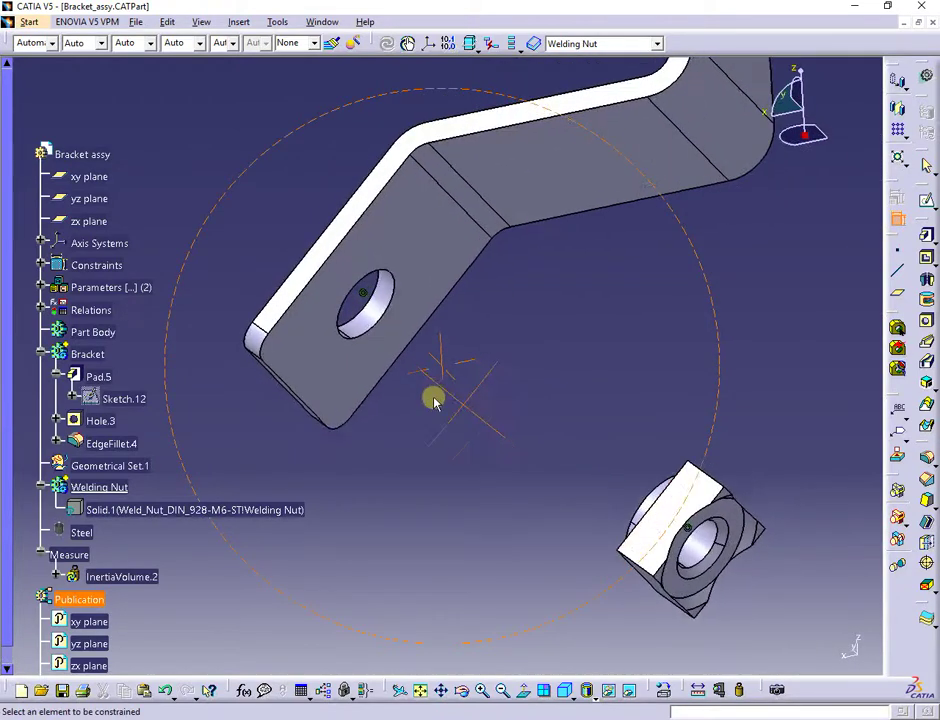
pyautogui.click(725, 516)
pyautogui.moveTo(237, 189); pyautogui.dragTo(455, 373, button='middle')
pyautogui.click(446, 265)
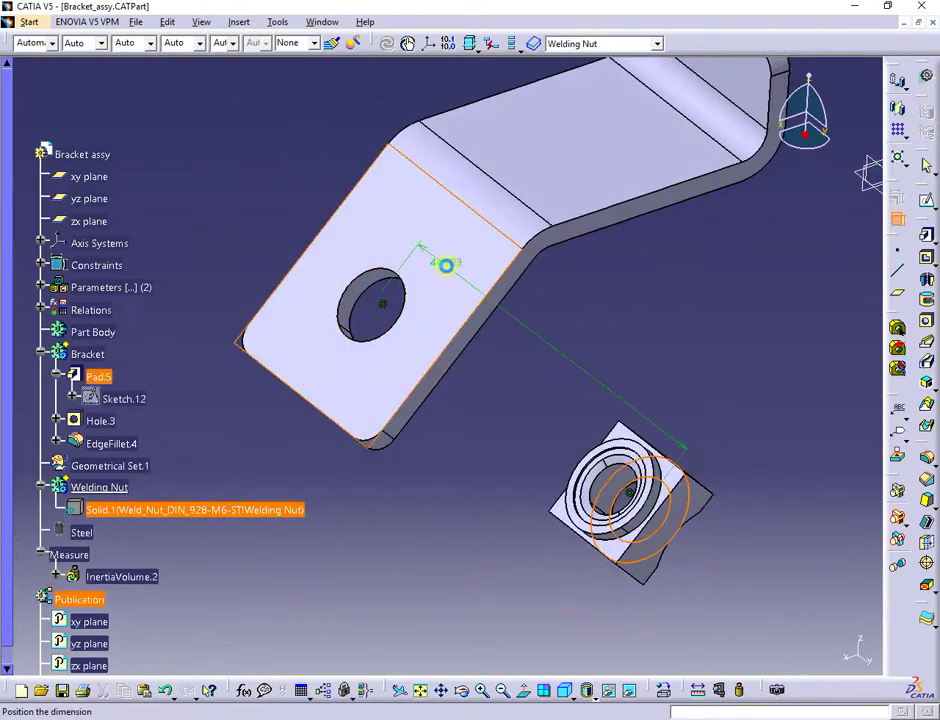
pyautogui.rightClick(448, 270)
pyautogui.click(505, 414)
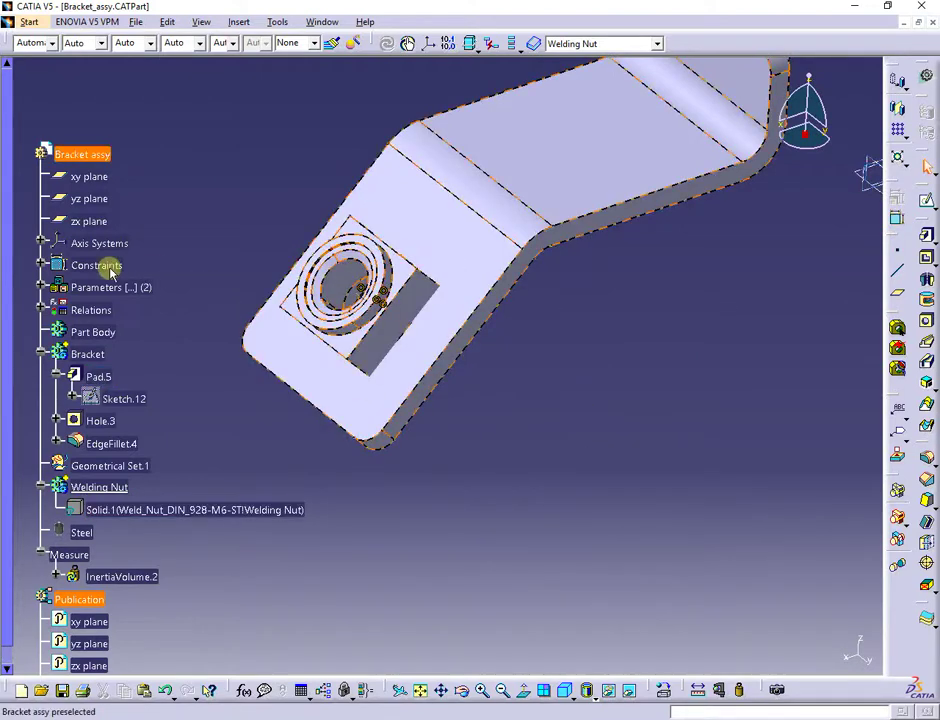
# Hide the coincidence constraints listed under Bracket assy.
pyautogui.click(40, 266)
pyautogui.click(40, 265)
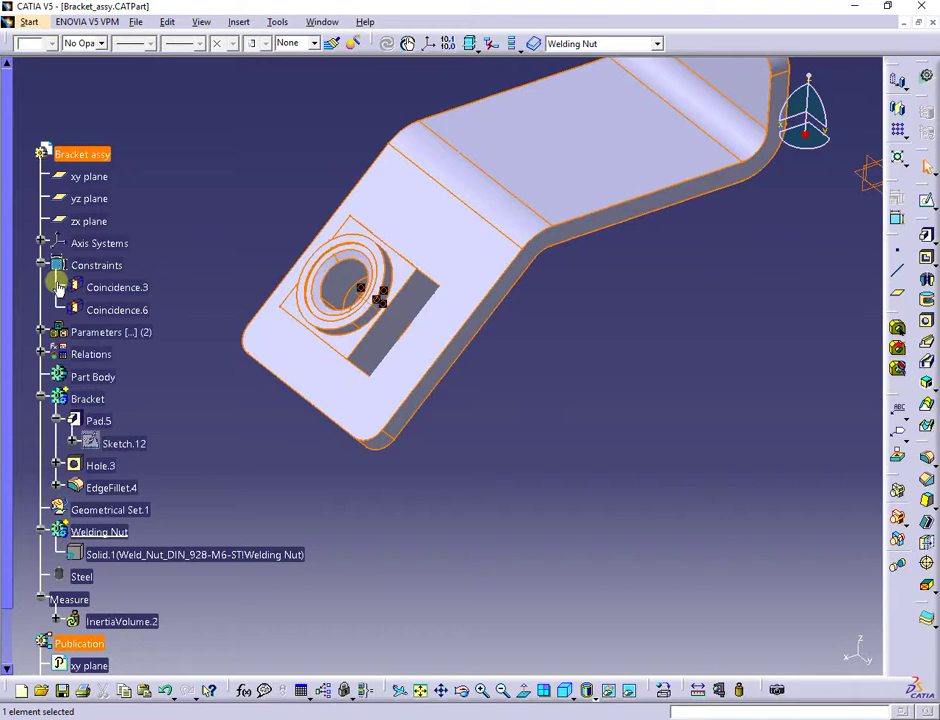
pyautogui.click(118, 288)
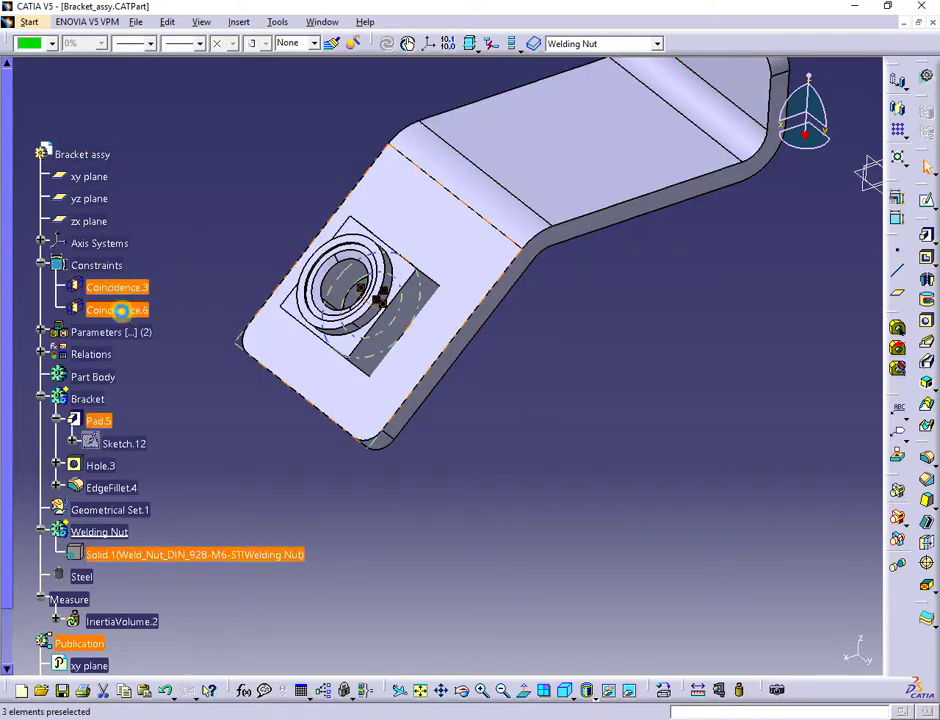
pyautogui.rightClick(120, 311)
pyautogui.click(150, 360)
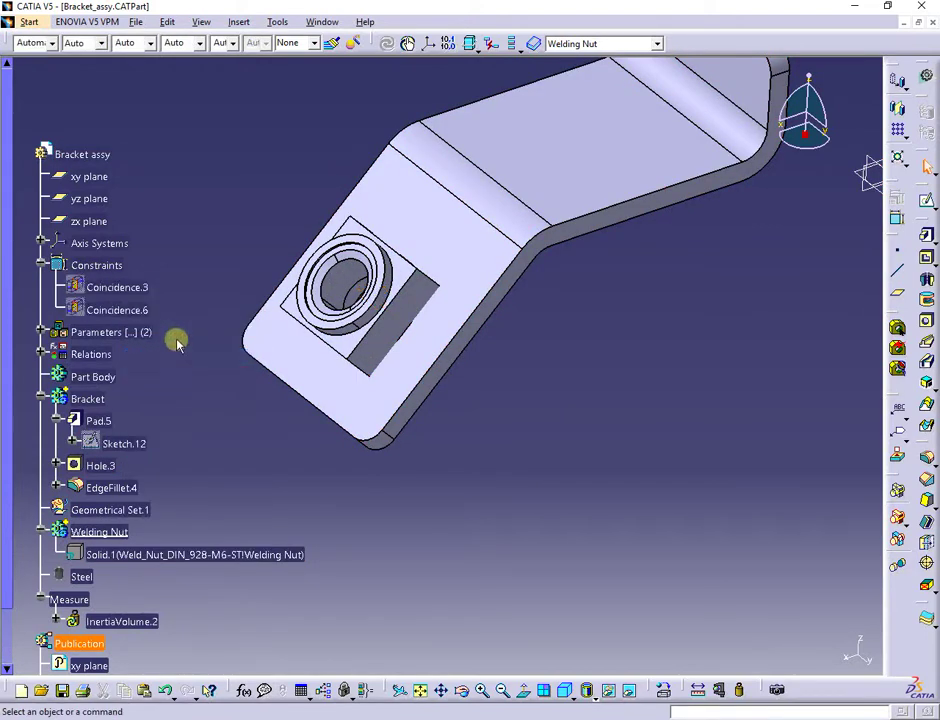
# Start a new front view in the drawing and return to Bracket_assy.CATPart for its plane.
pyautogui.moveTo(480, 438); pyautogui.dragTo(474, 520, button='middle')
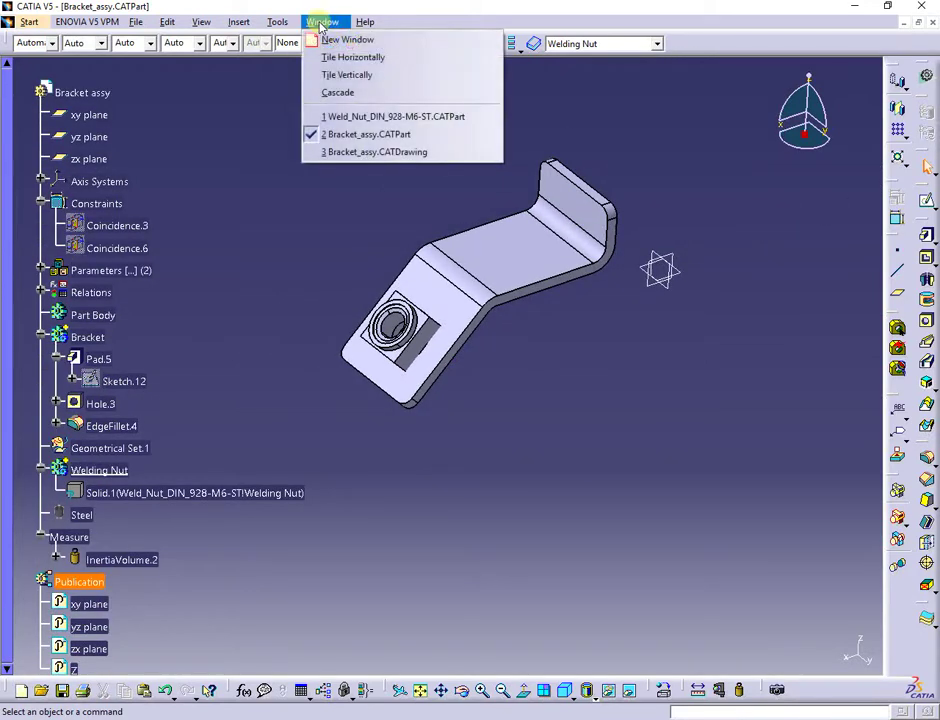
pyautogui.click(377, 152)
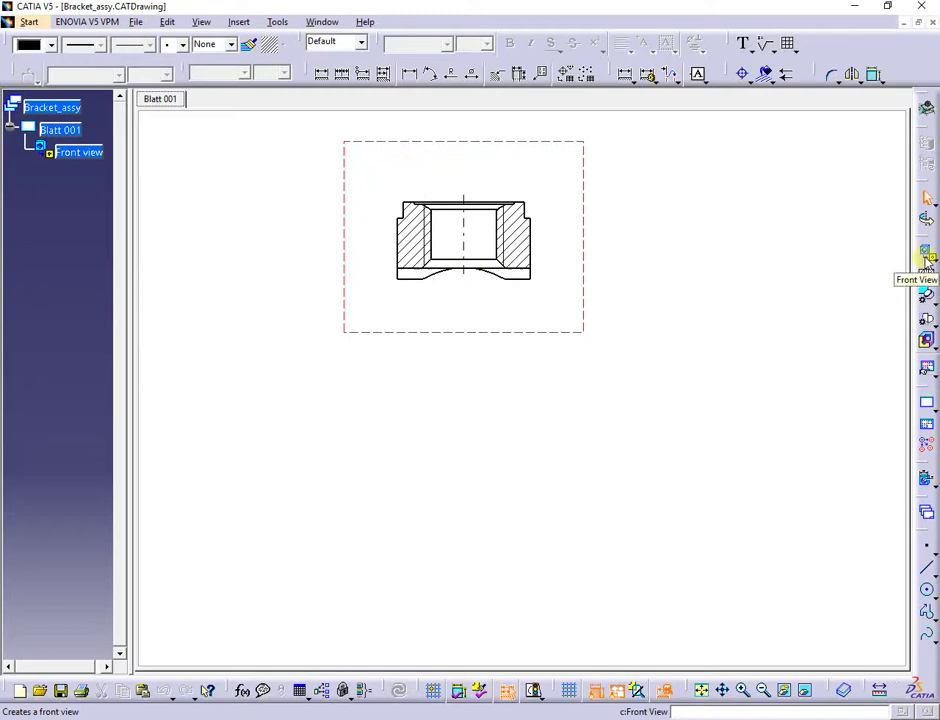
pyautogui.click(323, 22)
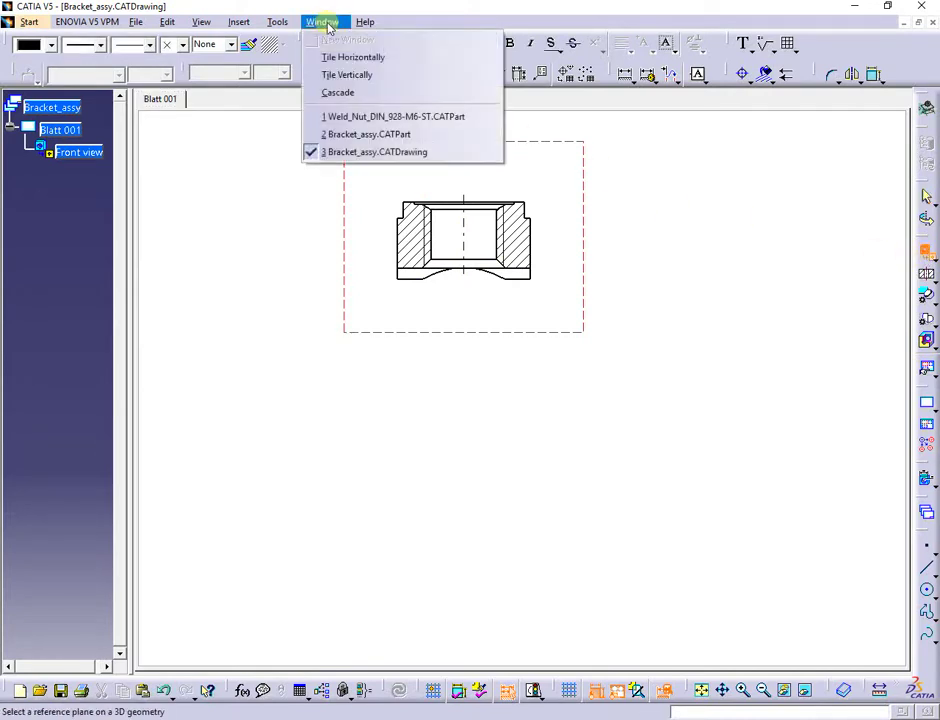
pyautogui.click(376, 136)
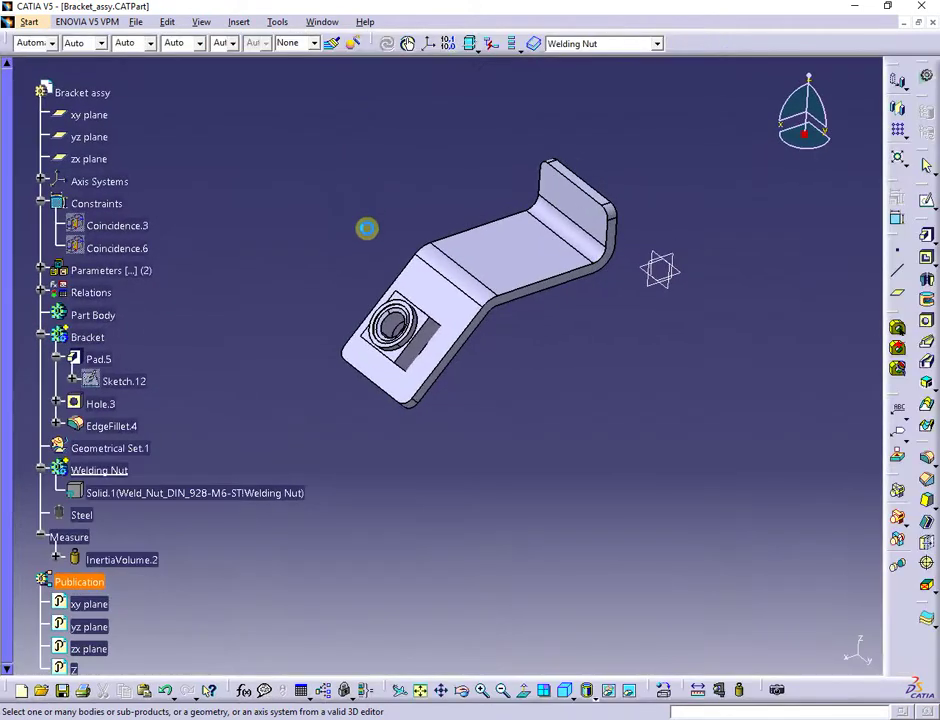
pyautogui.moveTo(431, 294)
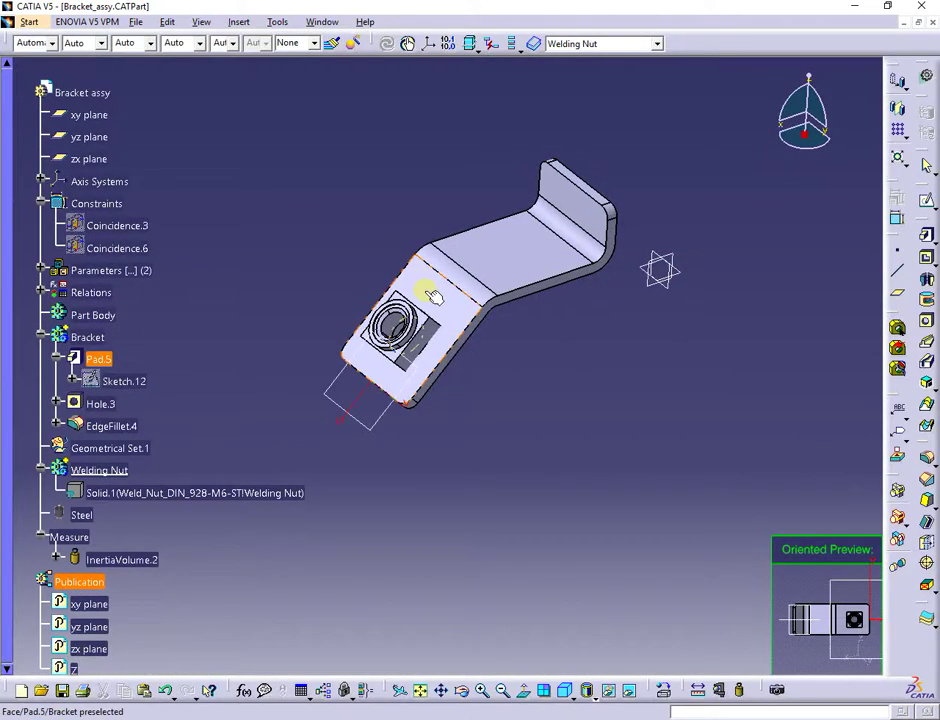
# Create a front view from the bracket's flat face showing its bent profile, placed below the nut section.
pyautogui.click(520, 260)
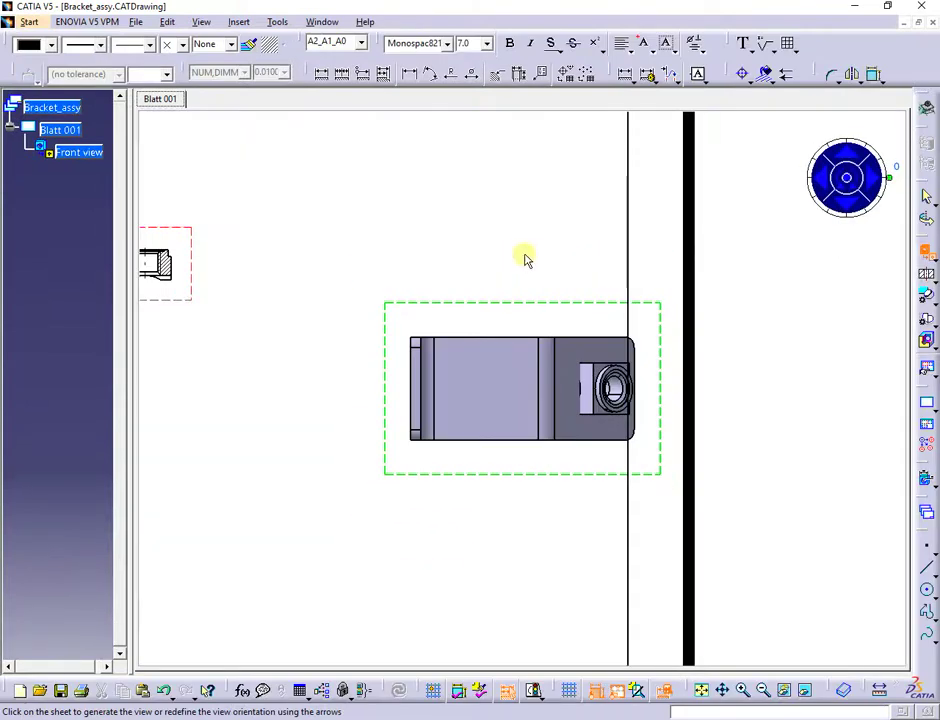
pyautogui.click(823, 180)
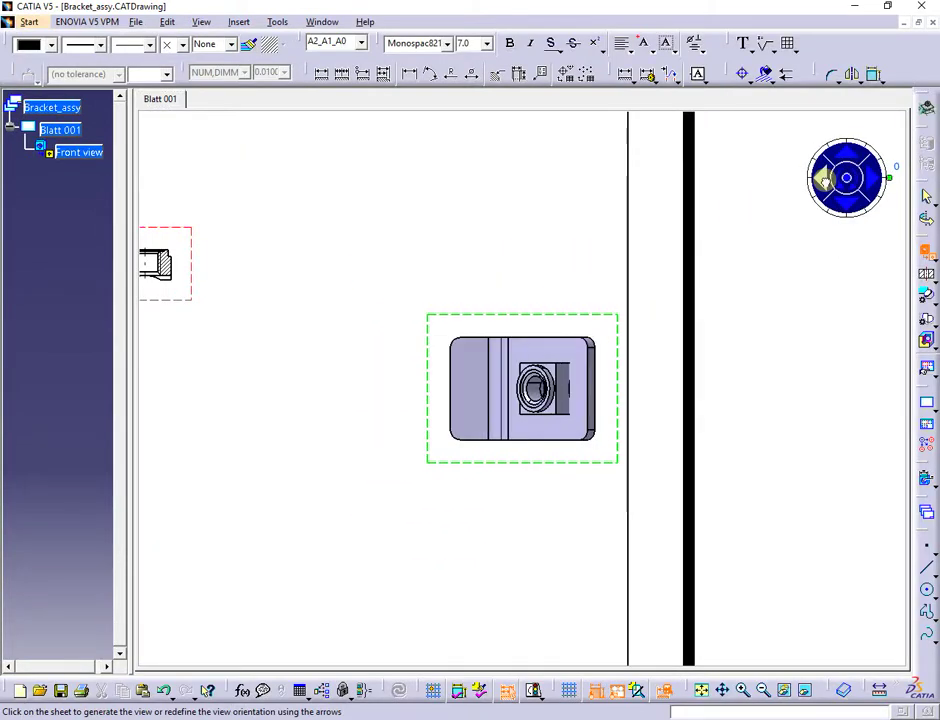
pyautogui.click(823, 179)
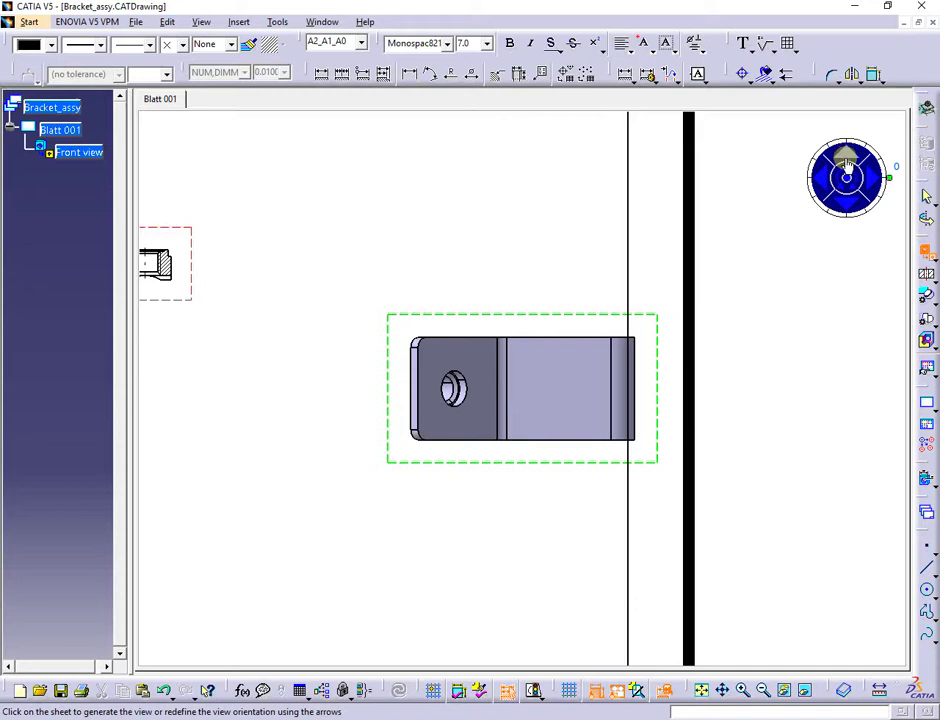
pyautogui.click(853, 208)
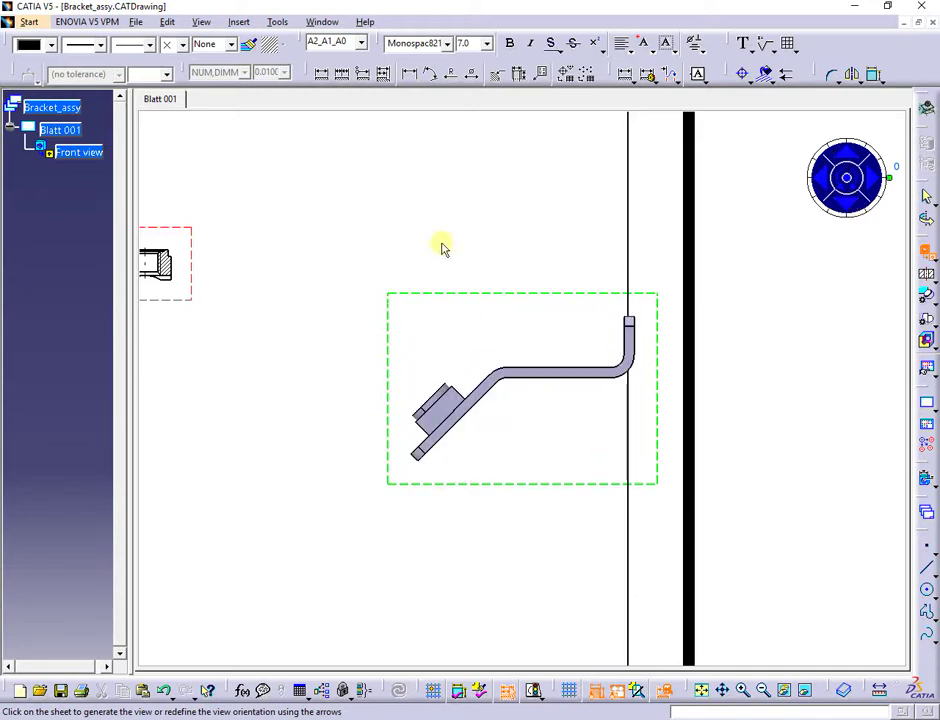
pyautogui.click(429, 197)
pyautogui.moveTo(409, 518); pyautogui.dragTo(611, 476, button='middle')
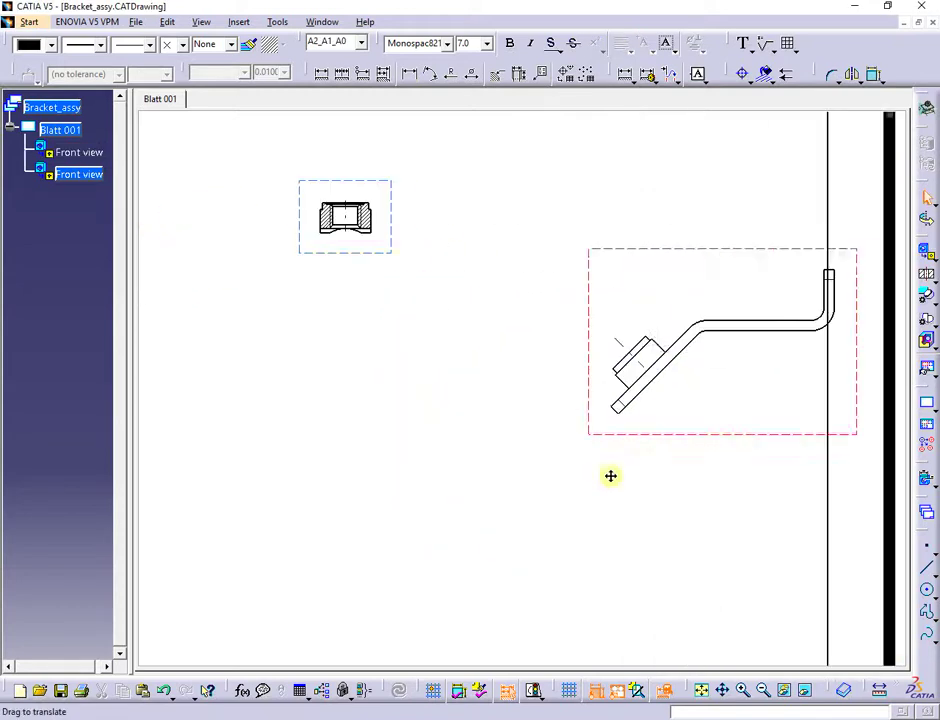
pyautogui.moveTo(705, 432); pyautogui.dragTo(412, 467)
pyautogui.click(772, 298)
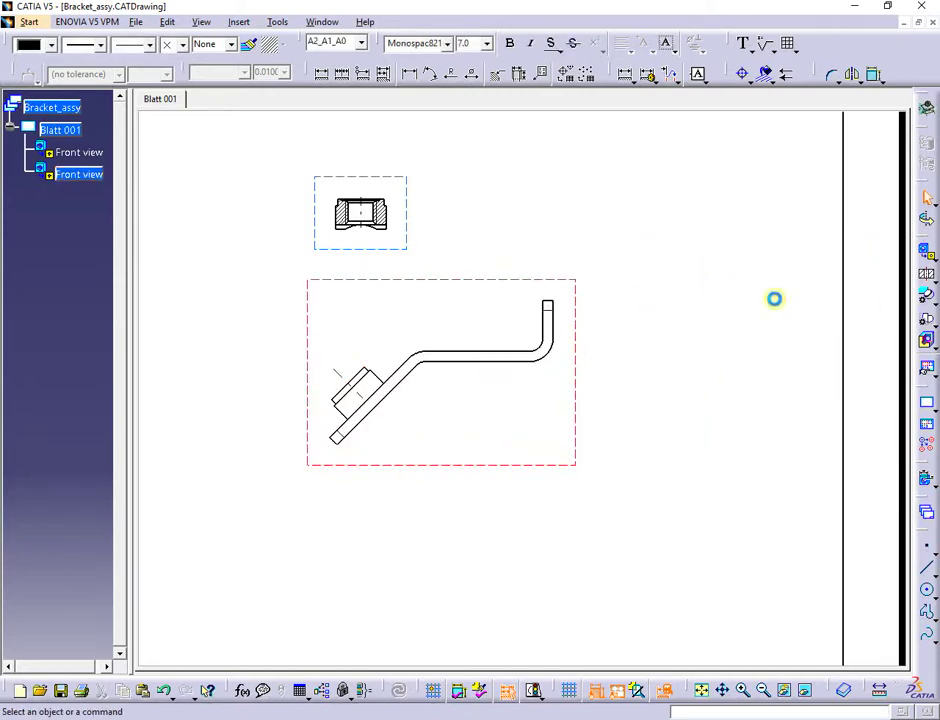
# Cut a rectangular broken-out section around the front view, exposing the bracket wall and weld nut.
pyautogui.click(927, 341)
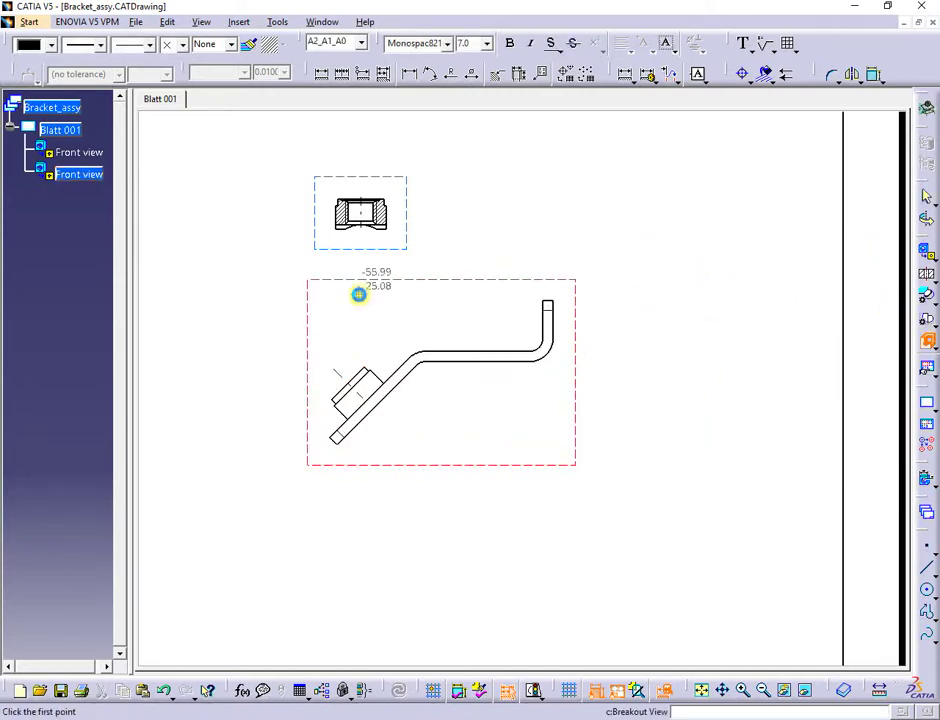
pyautogui.click(264, 268)
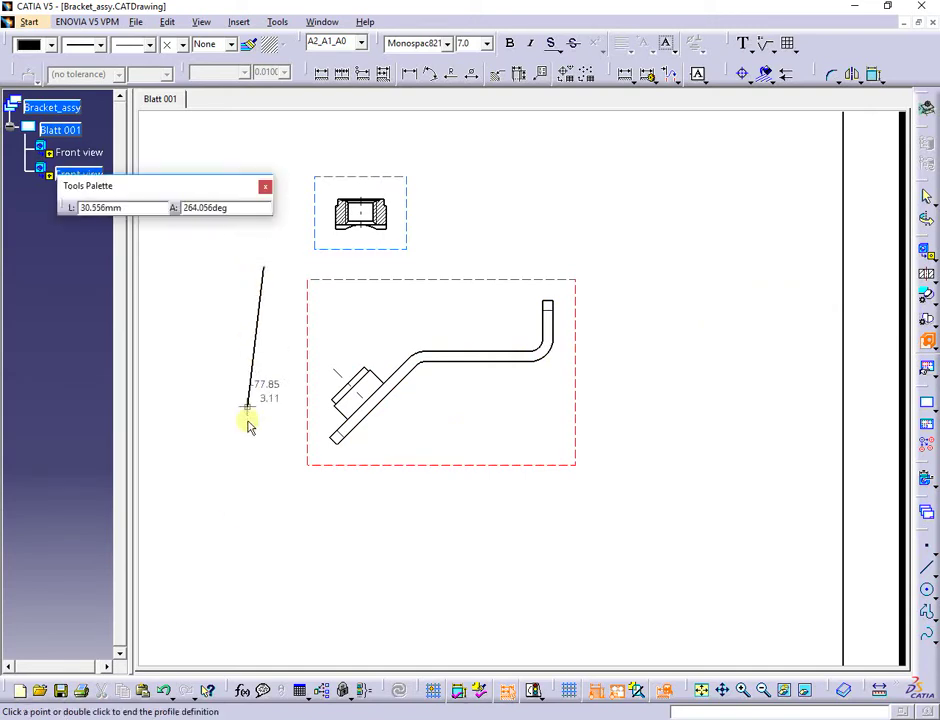
pyautogui.click(263, 517)
pyautogui.click(627, 518)
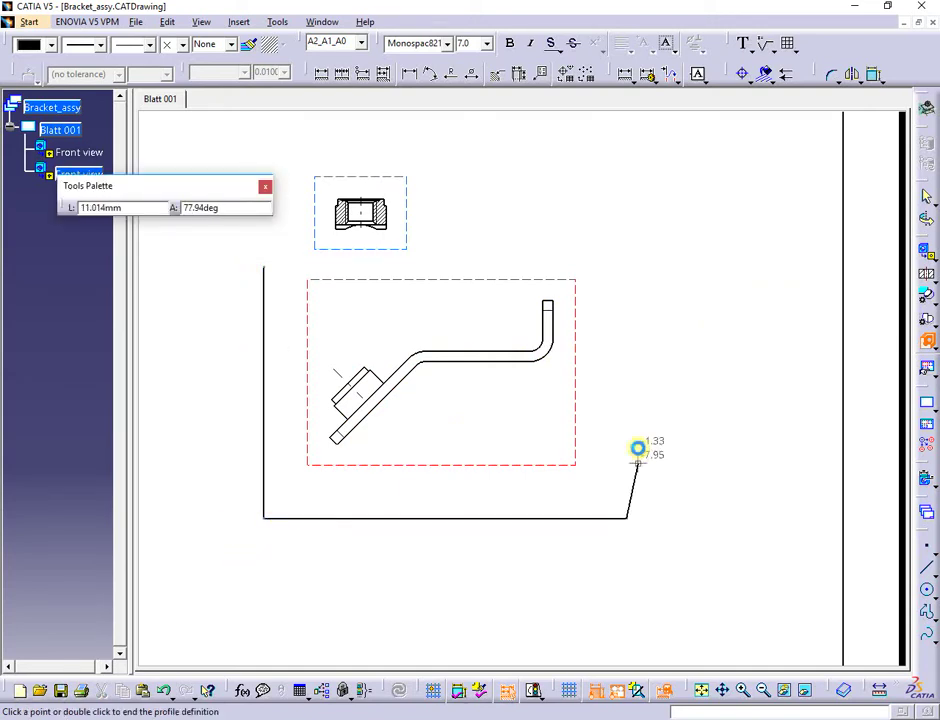
pyautogui.click(631, 268)
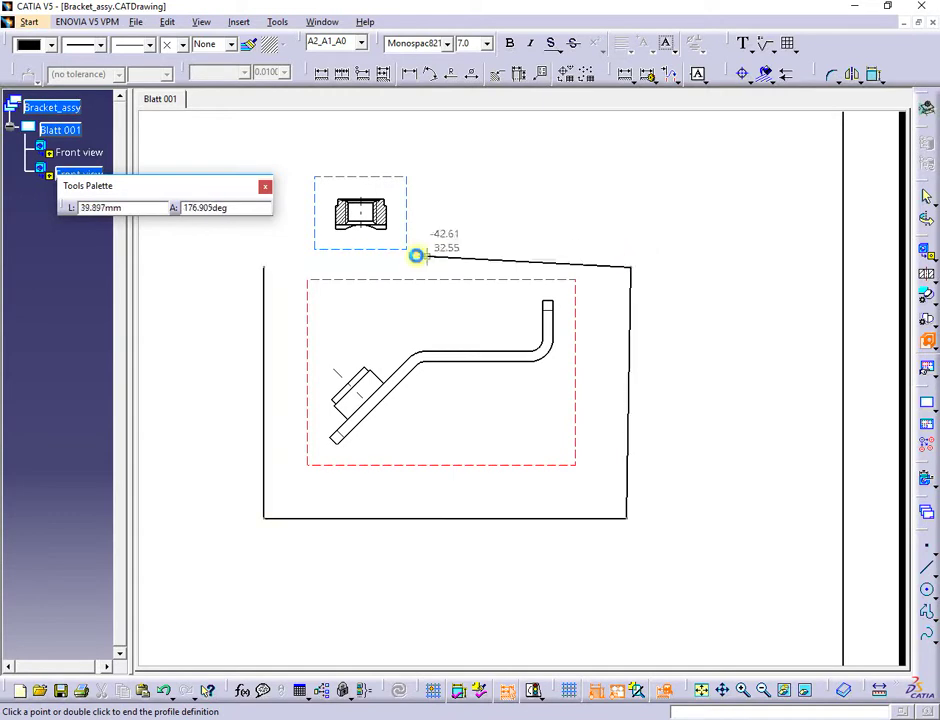
pyautogui.click(263, 267)
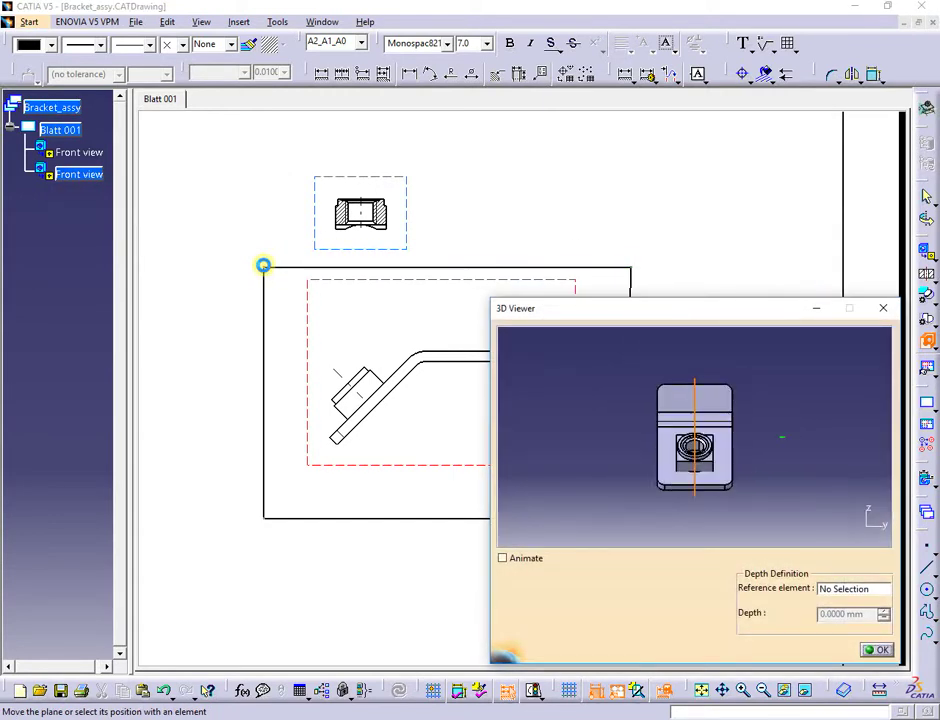
pyautogui.click(883, 651)
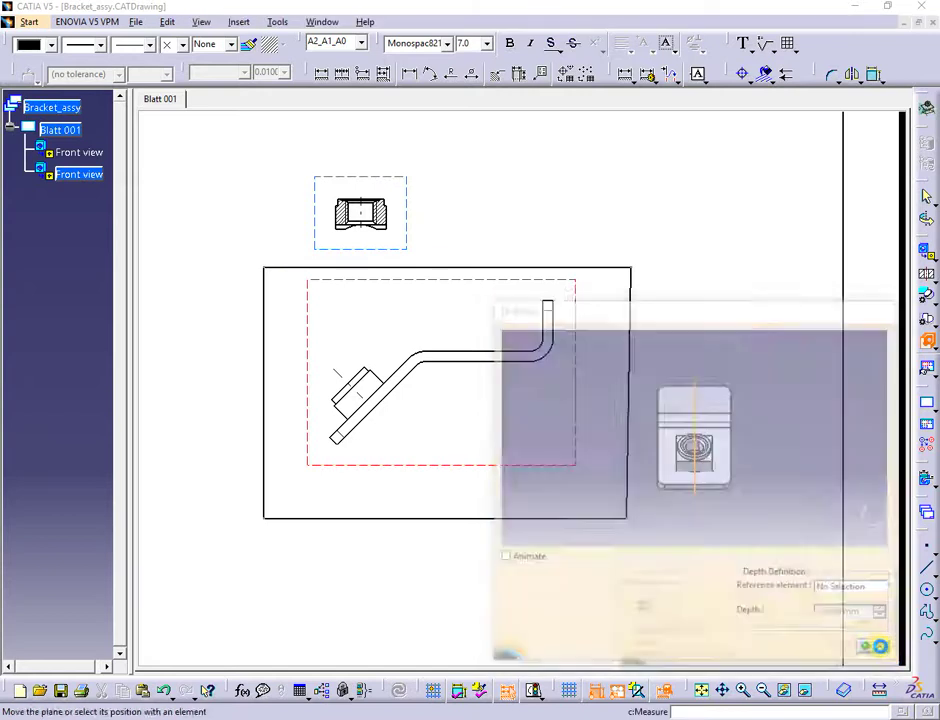
pyautogui.moveTo(478, 520)
pyautogui.mouseDown(button='middle')
pyautogui.moveTo(487, 380)
pyautogui.moveTo(682, 401)
pyautogui.moveTo(657, 436)
pyautogui.mouseUp(button='middle')
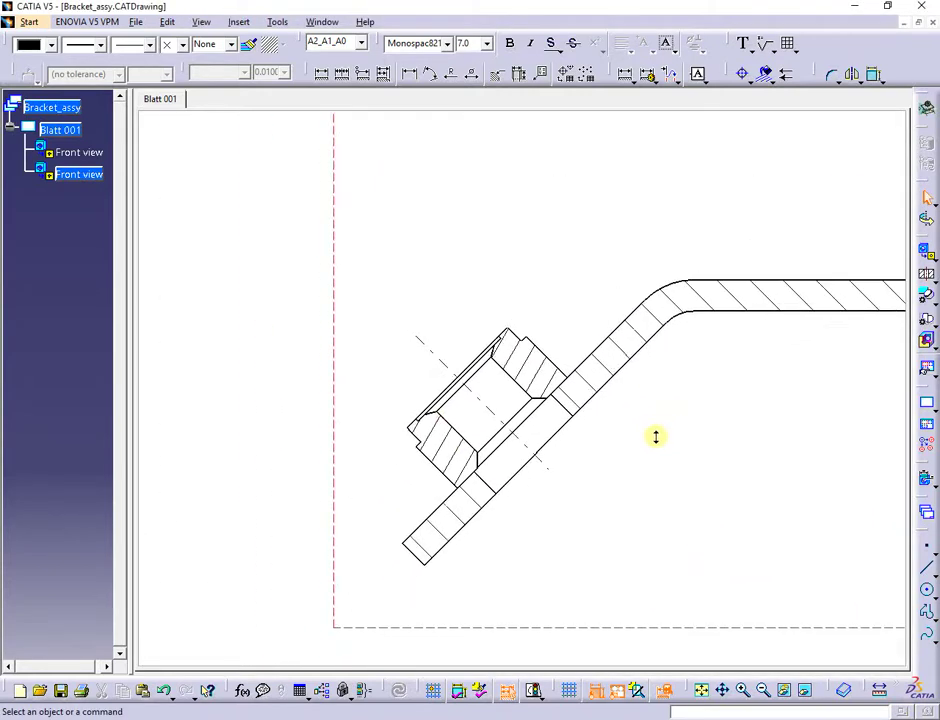
# Zoom around the sheet to inspect the nut section and sectioned bracket, then open the Window menu.
pyautogui.click(451, 442)
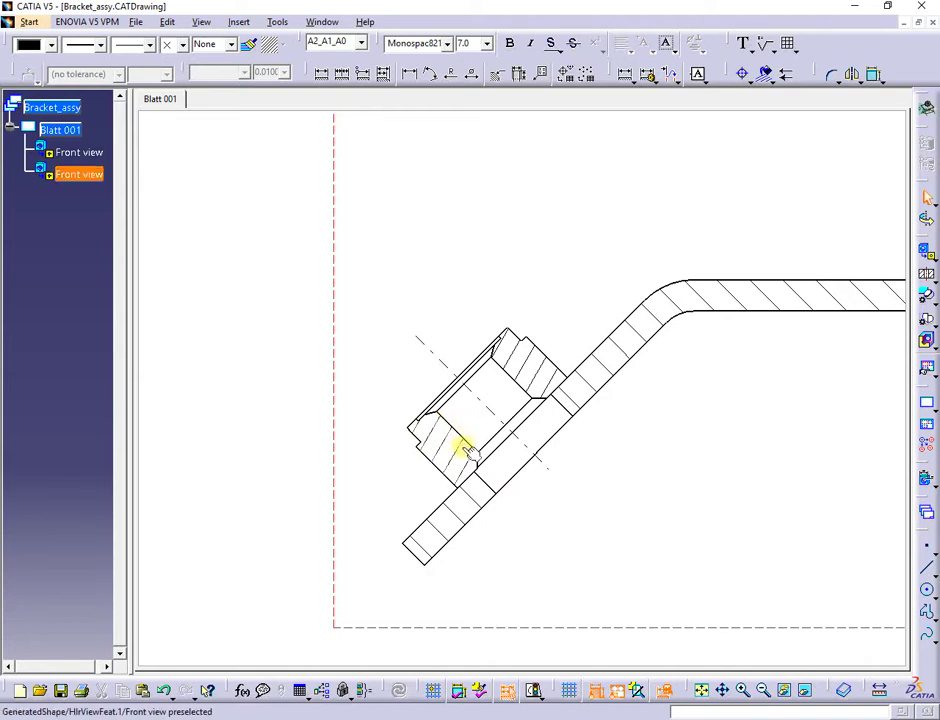
pyautogui.moveTo(531, 319)
pyautogui.mouseDown(button='middle')
pyautogui.moveTo(514, 357)
pyautogui.moveTo(562, 252)
pyautogui.moveTo(425, 417)
pyautogui.moveTo(451, 390)
pyautogui.mouseUp(button='middle')
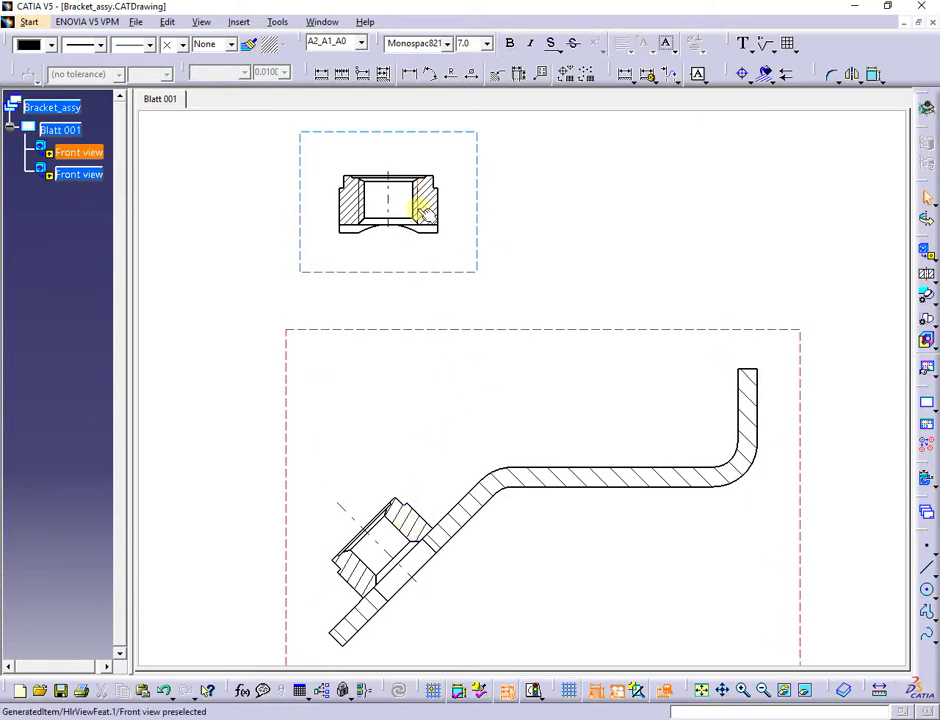
pyautogui.click(399, 528)
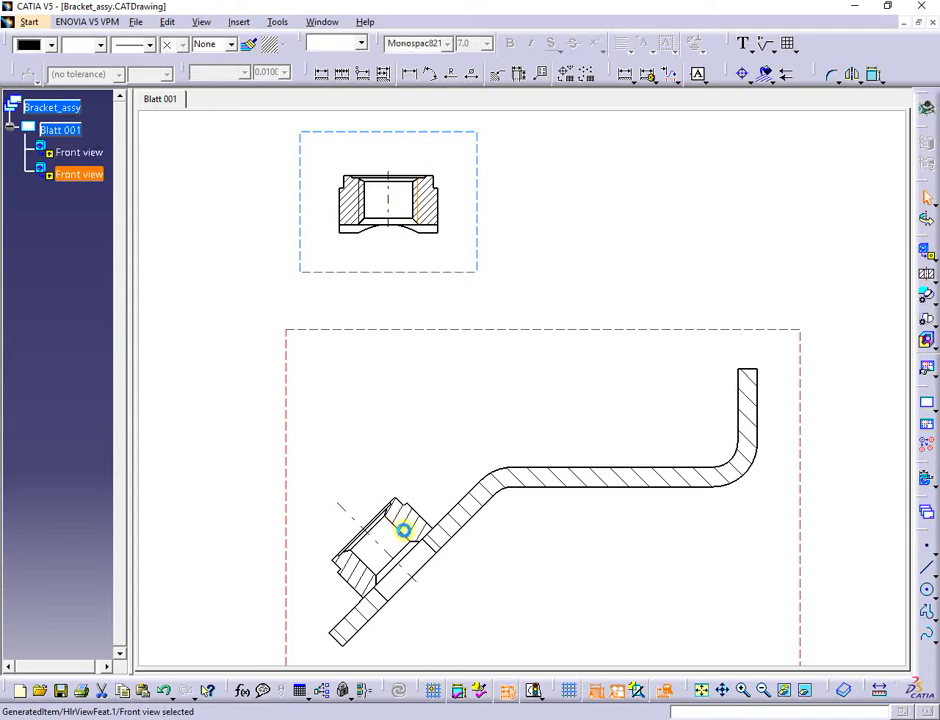
pyautogui.click(450, 417)
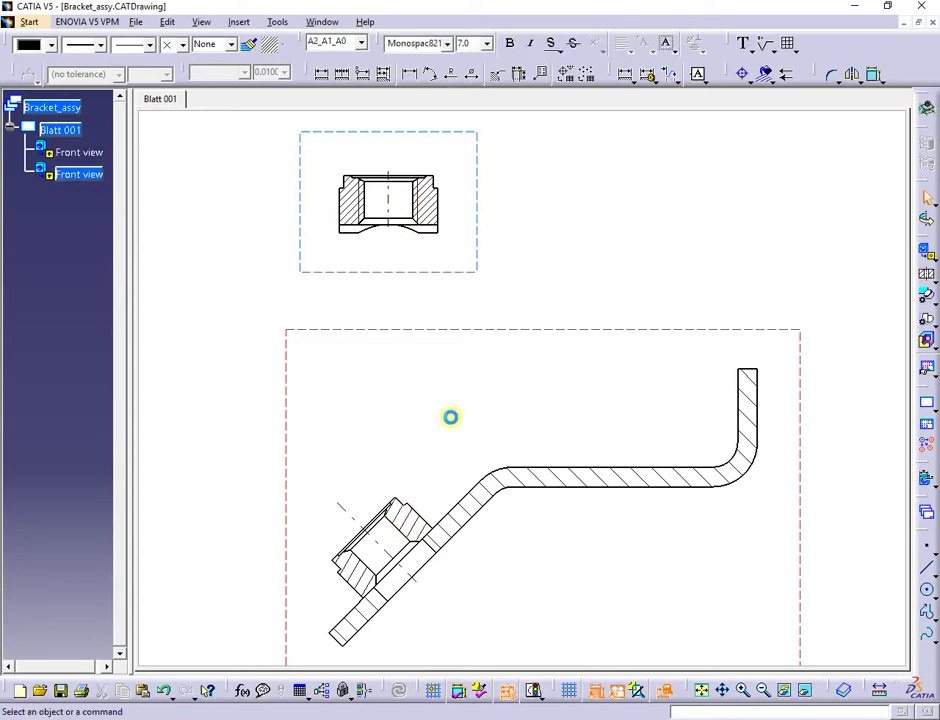
pyautogui.moveTo(450, 417)
pyautogui.mouseDown(button='middle')
pyautogui.moveTo(451, 376)
pyautogui.moveTo(440, 410)
pyautogui.mouseUp(button='middle')
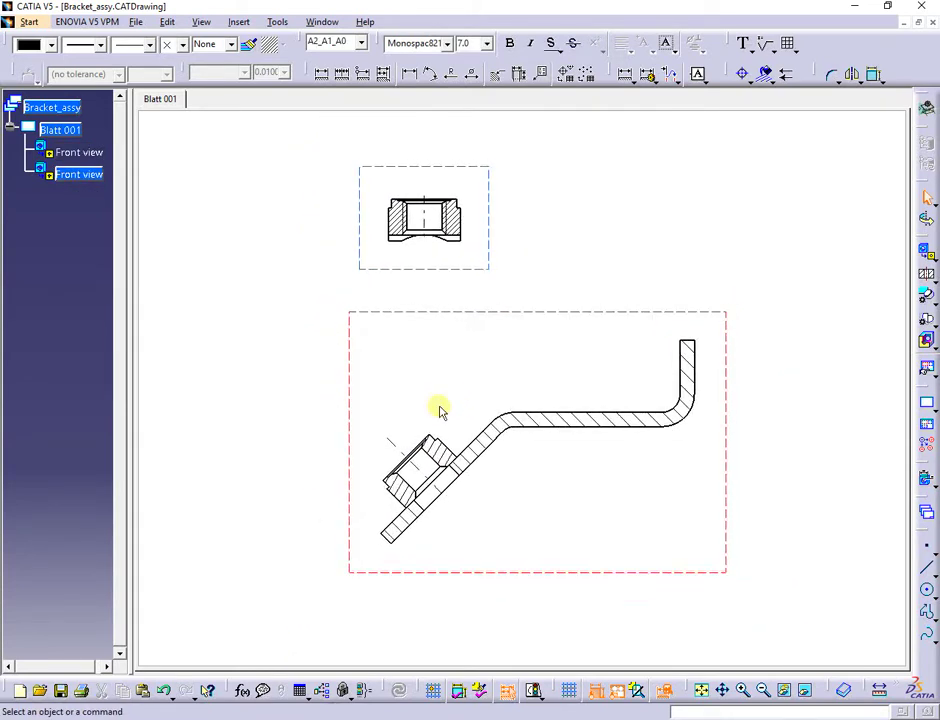
pyautogui.click(335, 25)
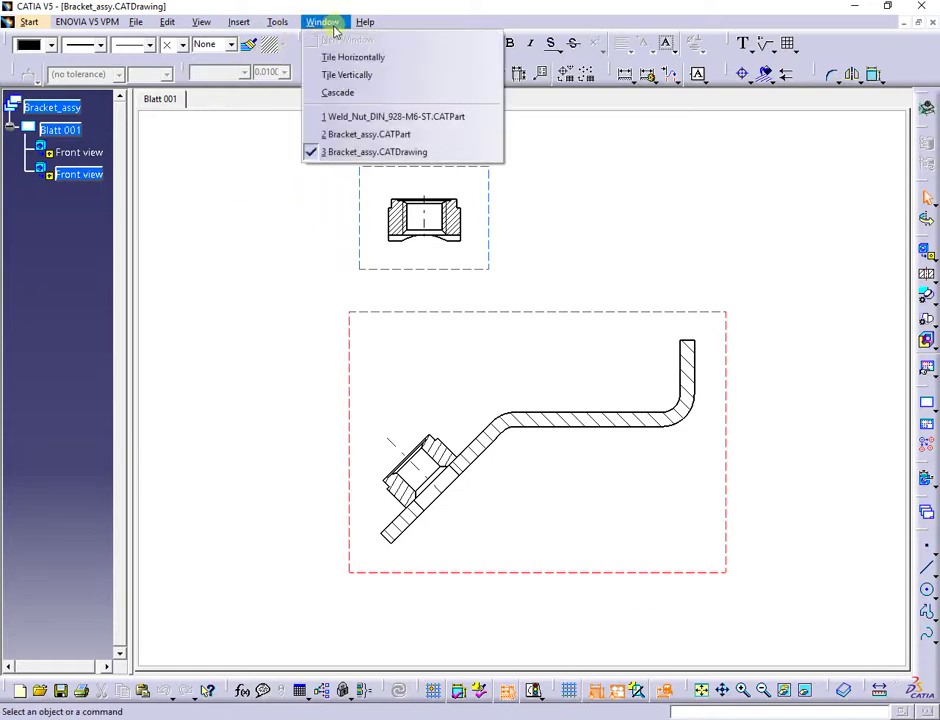
# Switch to Bracket_assy.CATPart and zoom in on the bent bracket and its weld nut.
pyautogui.click(416, 137)
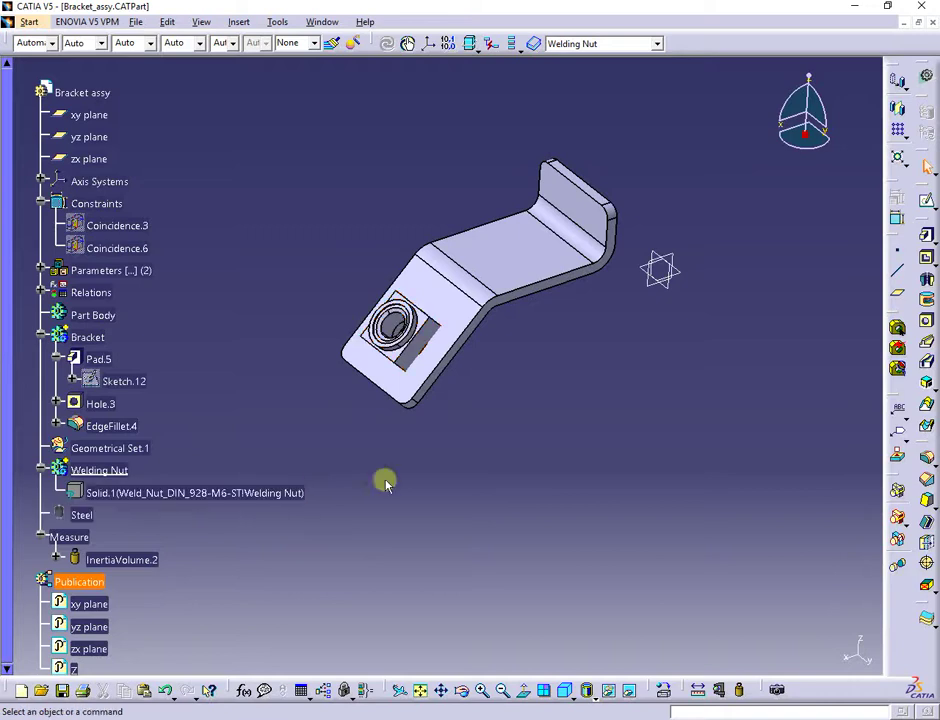
pyautogui.moveTo(474, 466); pyautogui.dragTo(518, 438, button='middle')
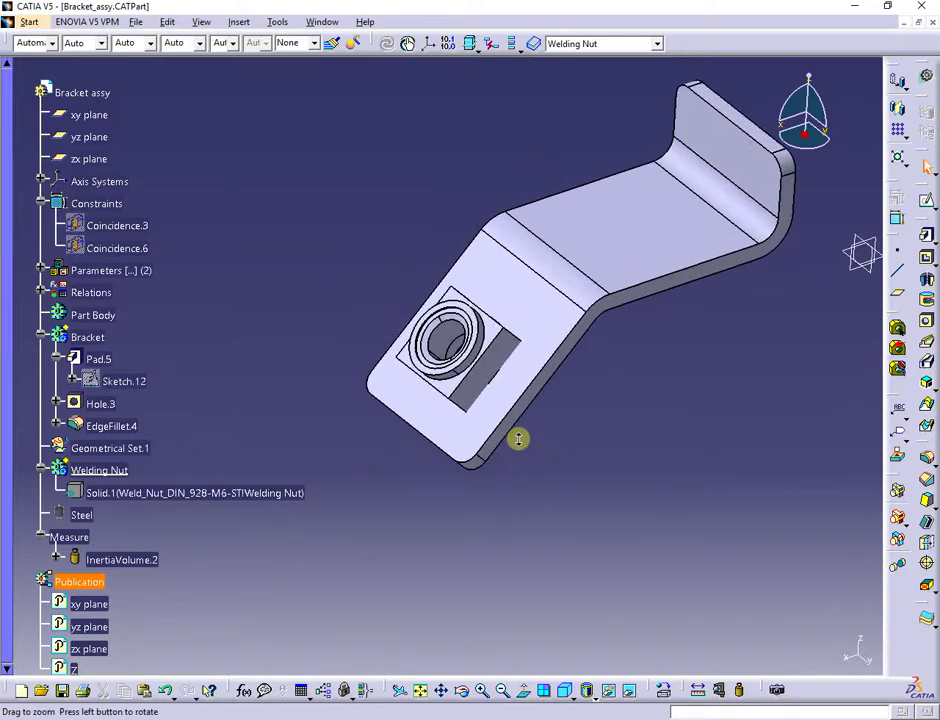
pyautogui.scroll(3, 590, 445)
pyautogui.moveTo(663, 451); pyautogui.dragTo(605, 454, button='middle')
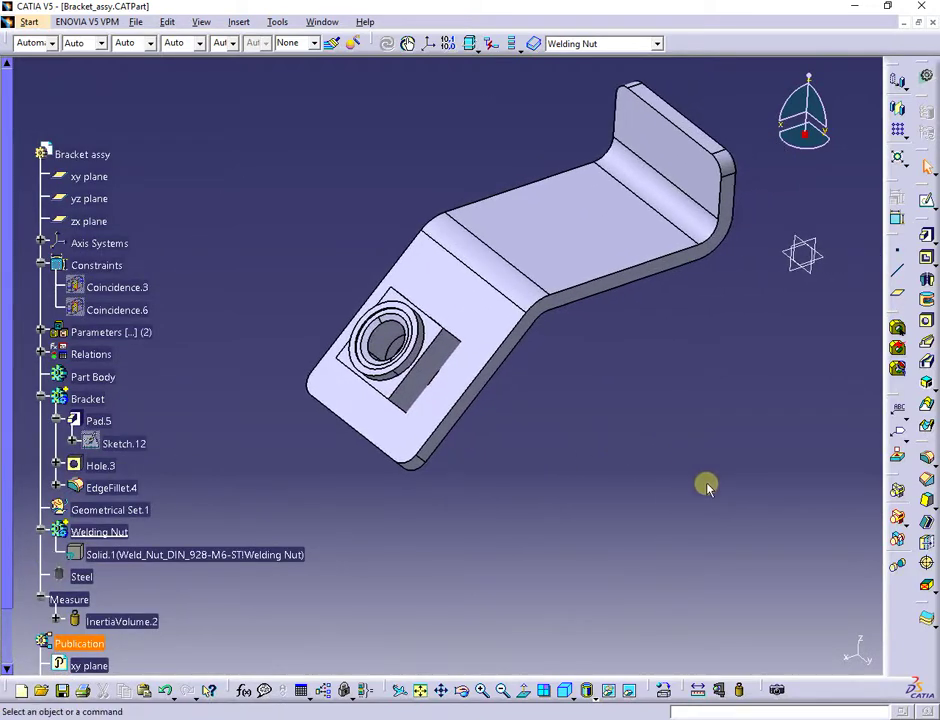
# Add an M6 Metric Thick Pitch tap to the nut's bore, limited by the nut face.
pyautogui.click(927, 566)
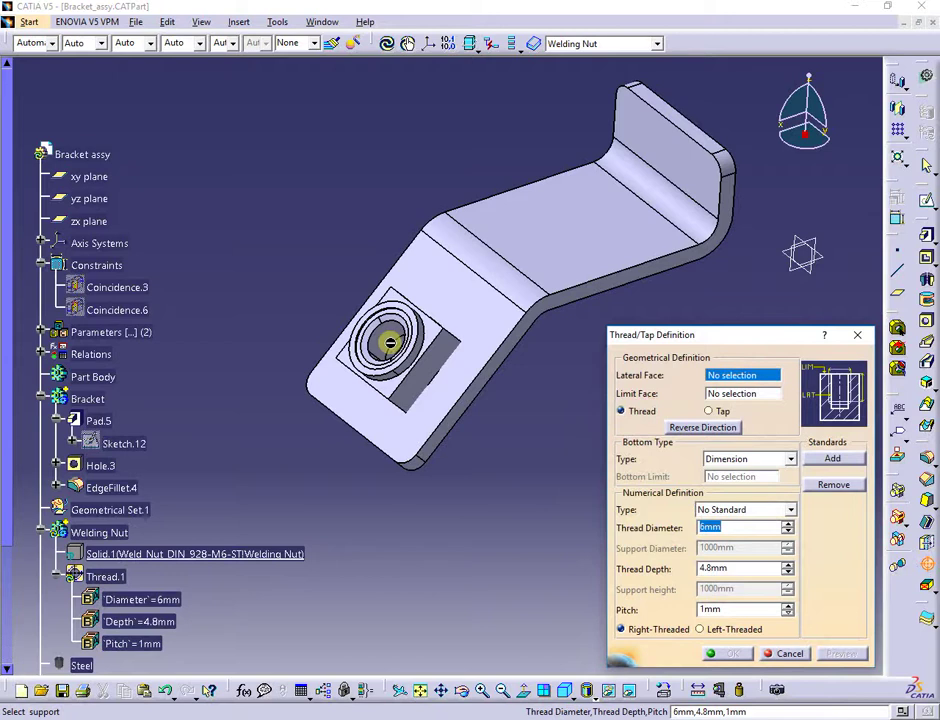
pyautogui.click(390, 343)
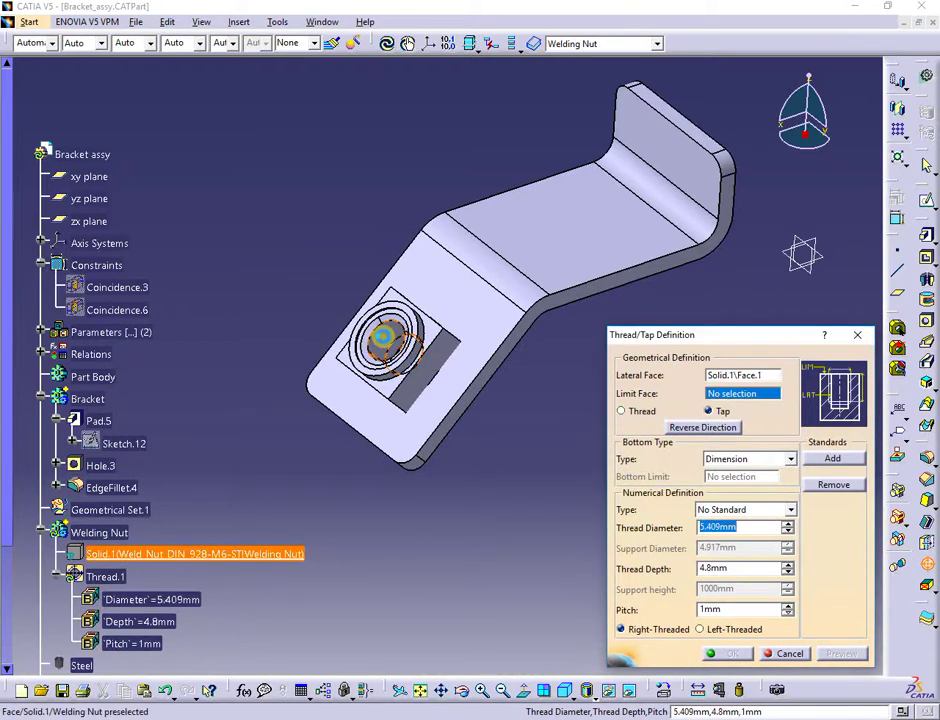
pyautogui.click(790, 460)
pyautogui.click(786, 484)
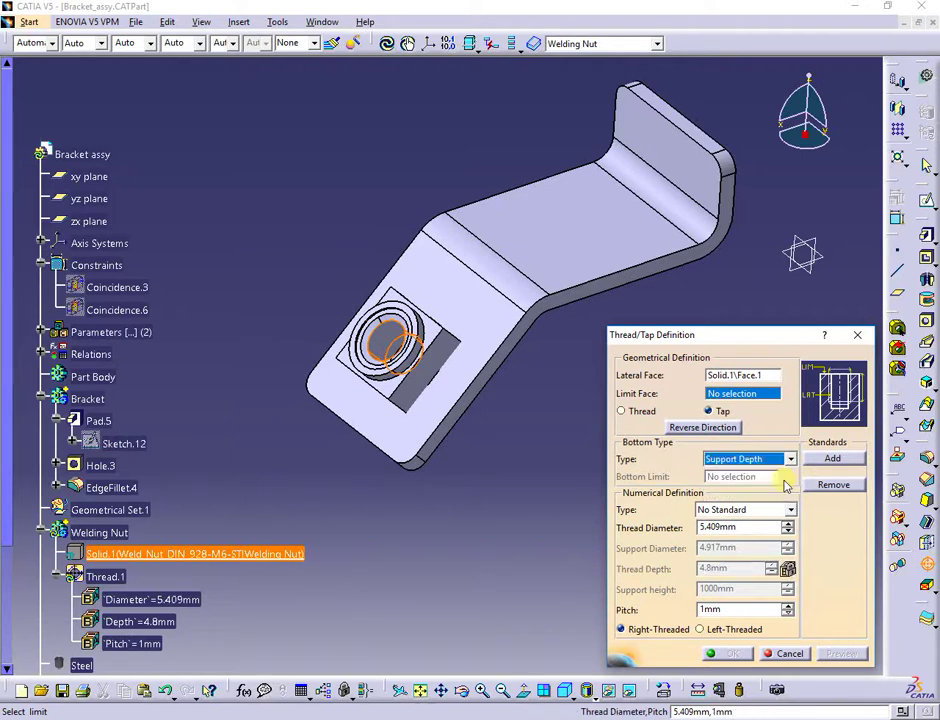
pyautogui.click(790, 512)
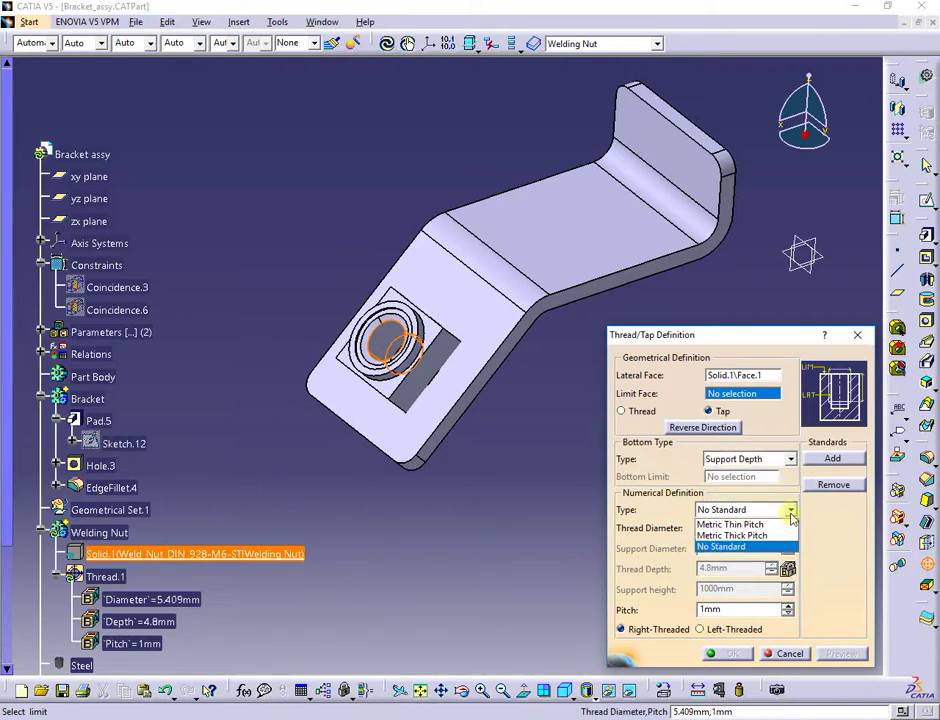
pyautogui.click(781, 537)
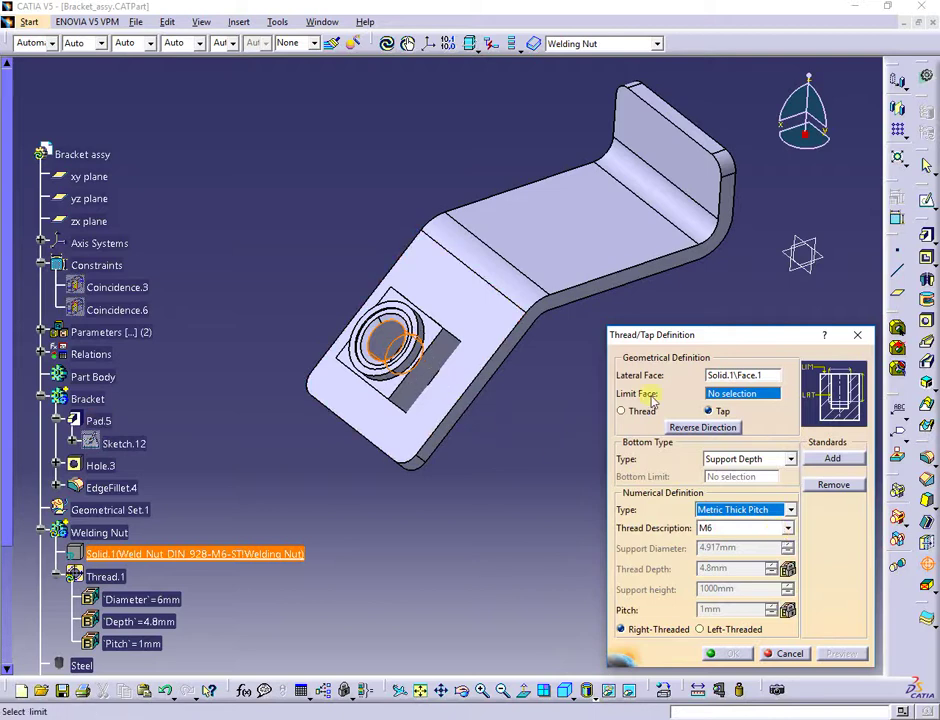
pyautogui.moveTo(432, 503); pyautogui.dragTo(381, 340, button='middle')
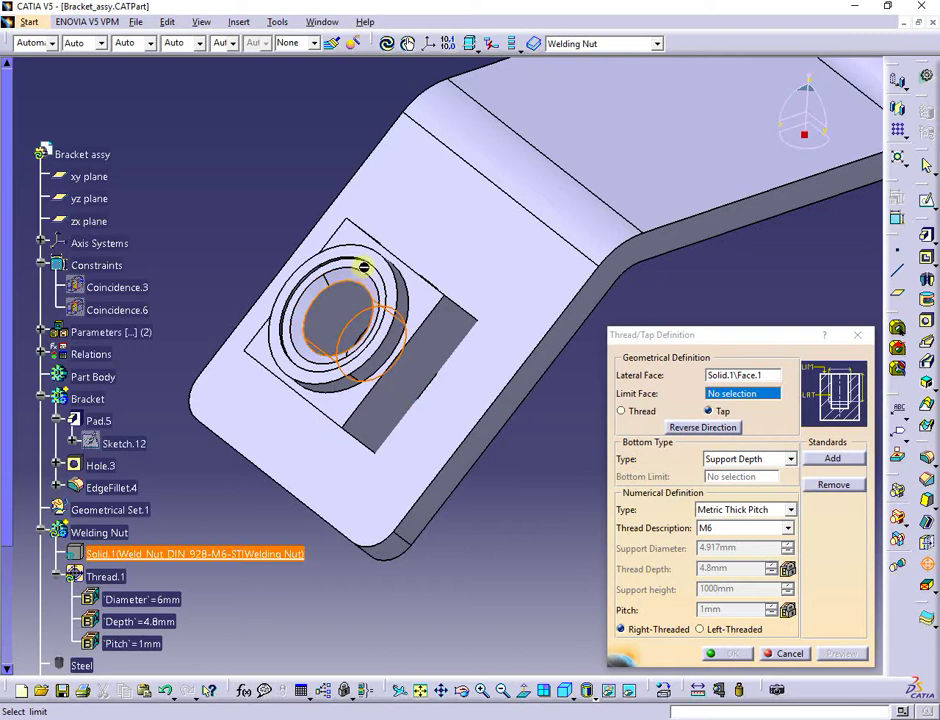
pyautogui.moveTo(361, 270); pyautogui.dragTo(342, 231, button='middle')
pyautogui.click(338, 216)
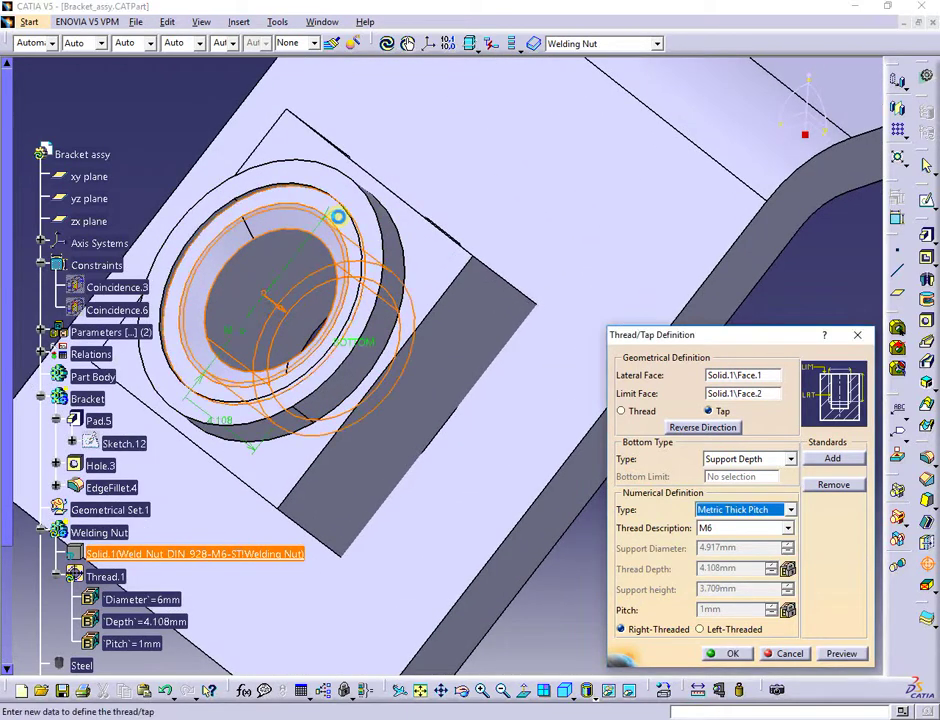
pyautogui.click(736, 655)
pyautogui.moveTo(615, 582); pyautogui.dragTo(677, 536, button='middle')
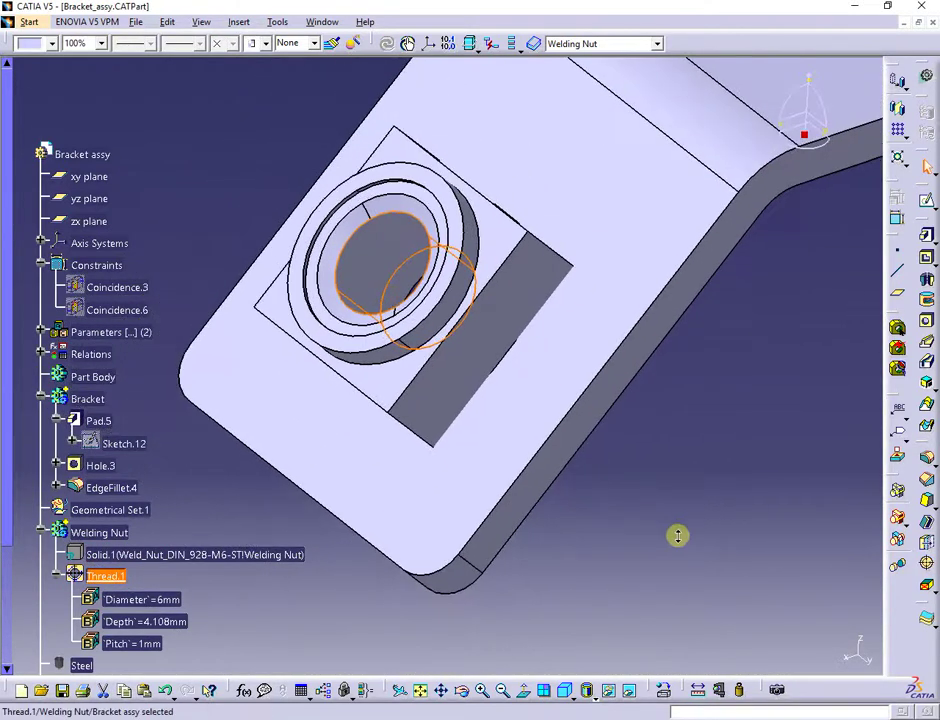
# Colour the new thread face yellow.
pyautogui.click(384, 246)
pyautogui.click(52, 43)
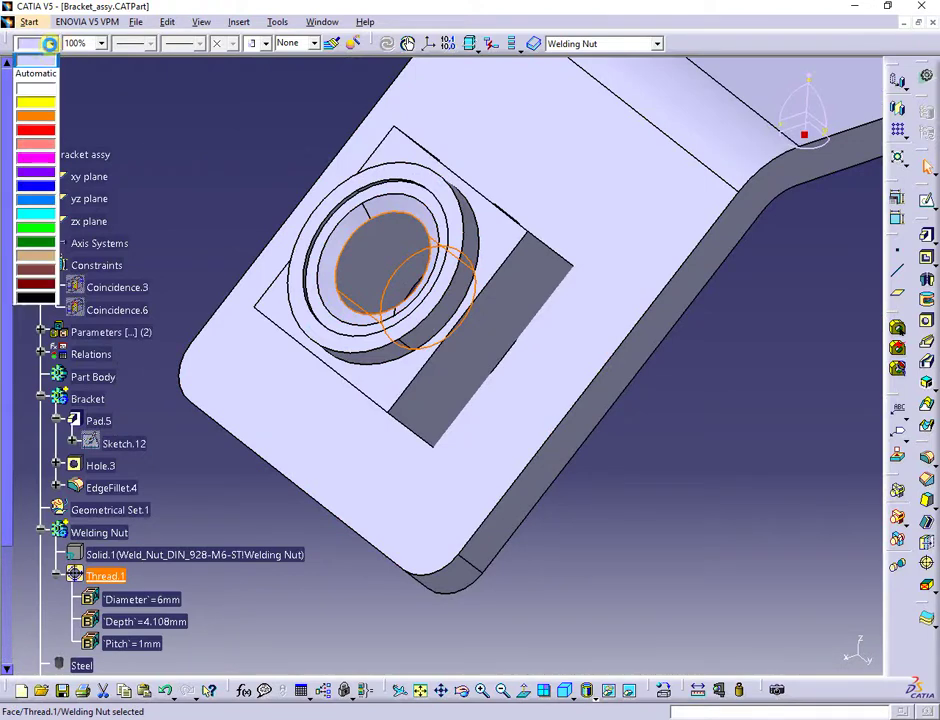
pyautogui.click(42, 102)
pyautogui.click(268, 153)
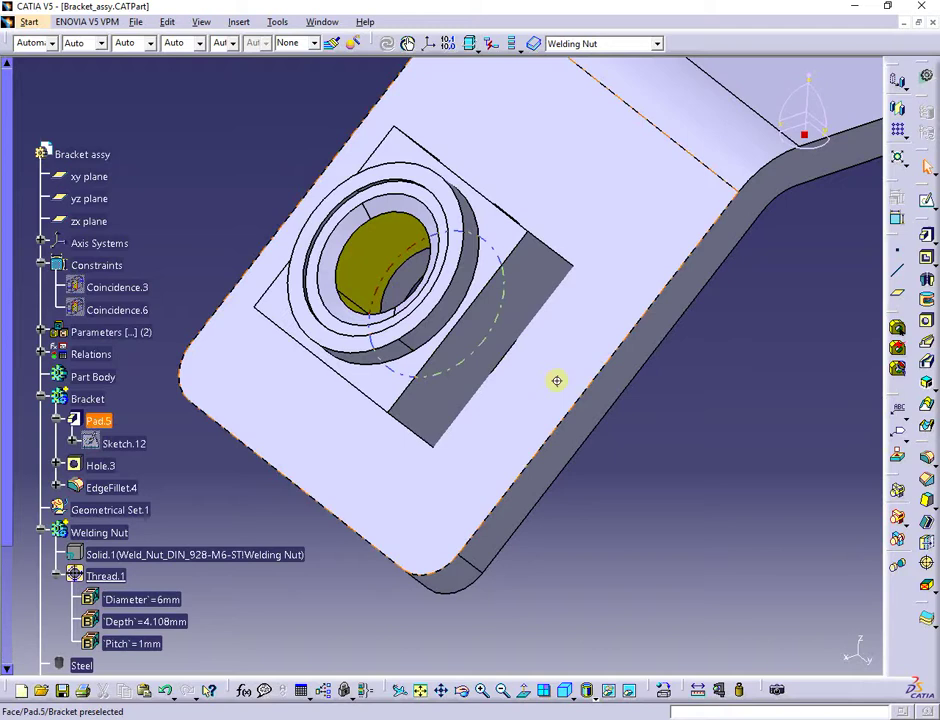
pyautogui.moveTo(556, 381)
pyautogui.mouseDown(button='middle')
pyautogui.moveTo(514, 472)
pyautogui.moveTo(577, 447)
pyautogui.moveTo(562, 402)
pyautogui.mouseUp(button='middle')
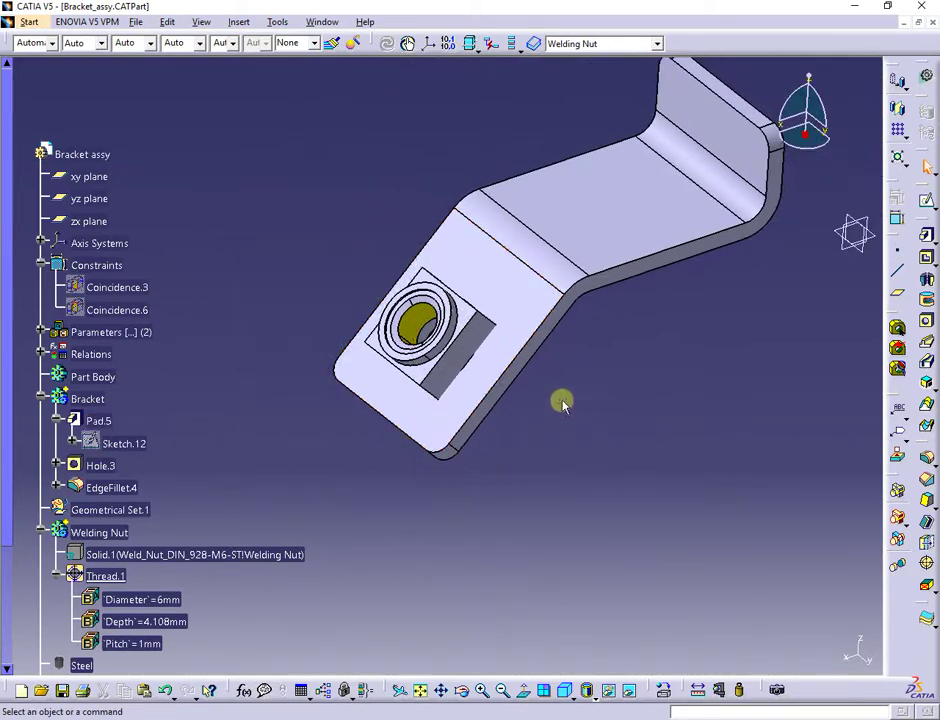
# Switch to Bracket_assy.CATDrawing and update the current sheet.
pyautogui.click(320, 23)
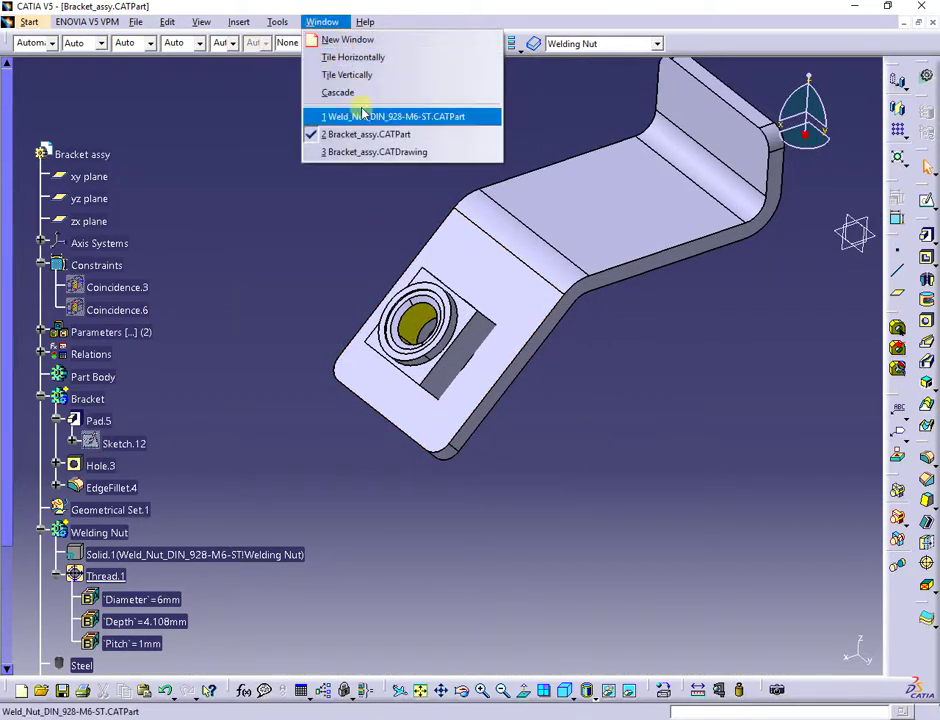
pyautogui.click(370, 153)
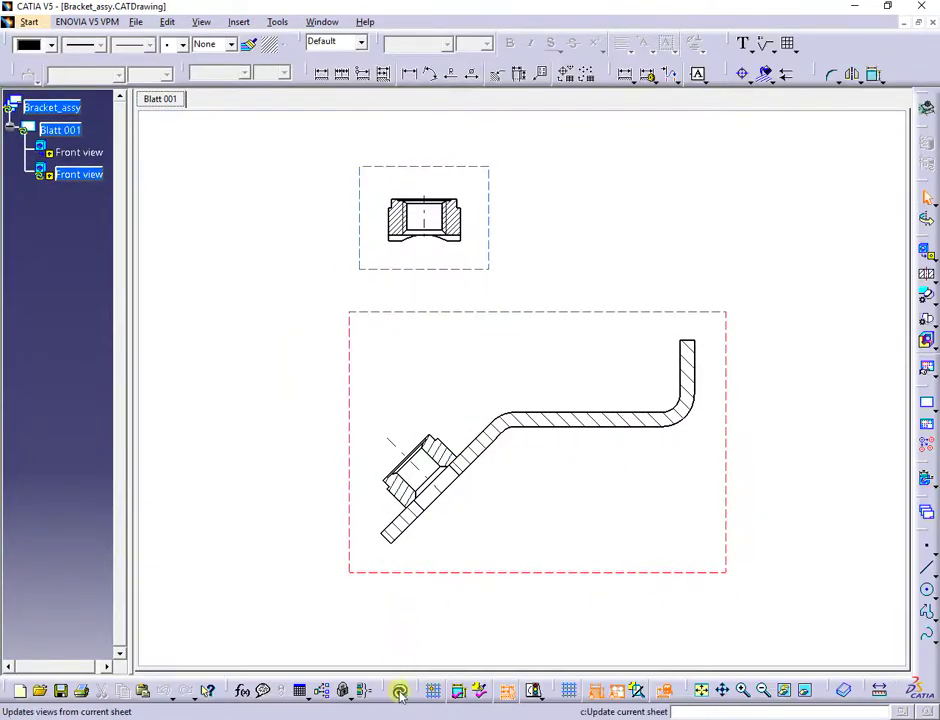
pyautogui.click(399, 693)
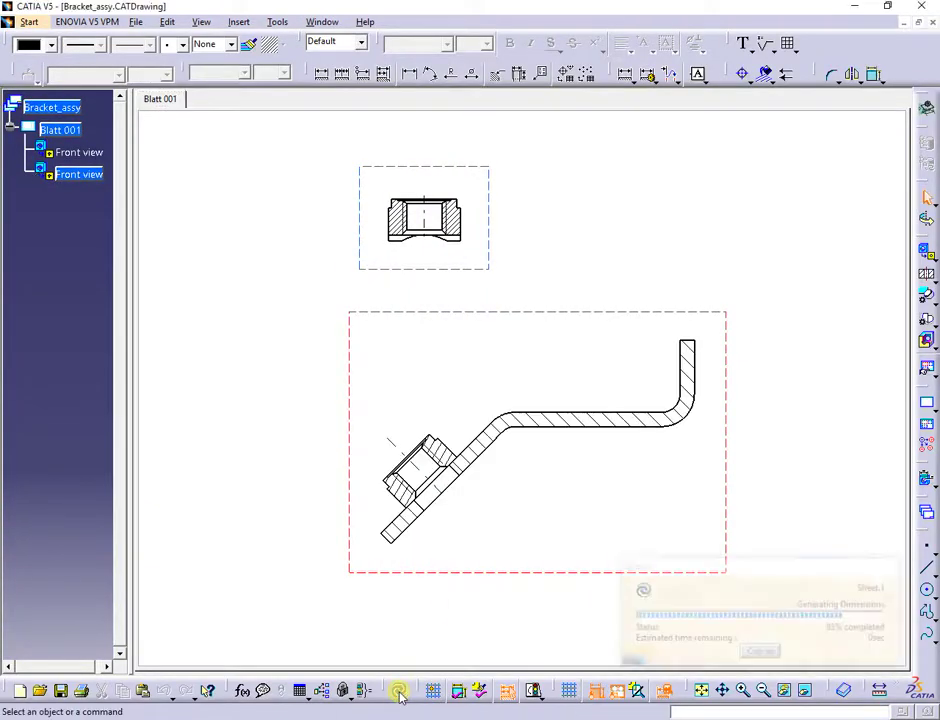
# Zoom in on the nut section to check the new thread line in the bore.
pyautogui.moveTo(425, 555)
pyautogui.mouseDown(button='middle')
pyautogui.moveTo(430, 451)
pyautogui.moveTo(445, 432)
pyautogui.moveTo(308, 536)
pyautogui.moveTo(545, 296)
pyautogui.moveTo(567, 253)
pyautogui.mouseUp(button='middle')
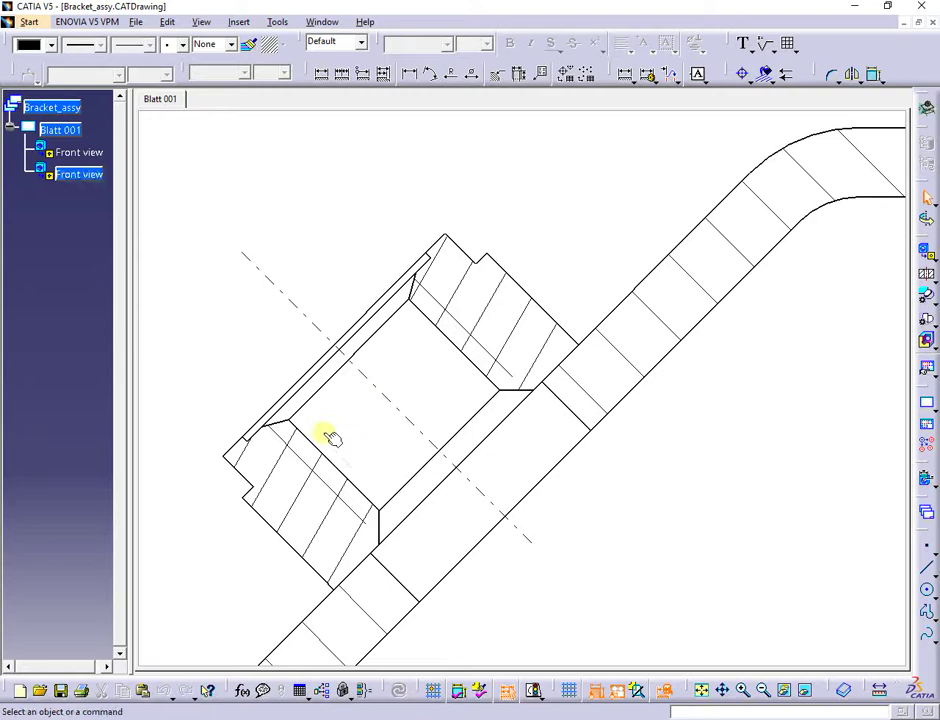
pyautogui.click(280, 447)
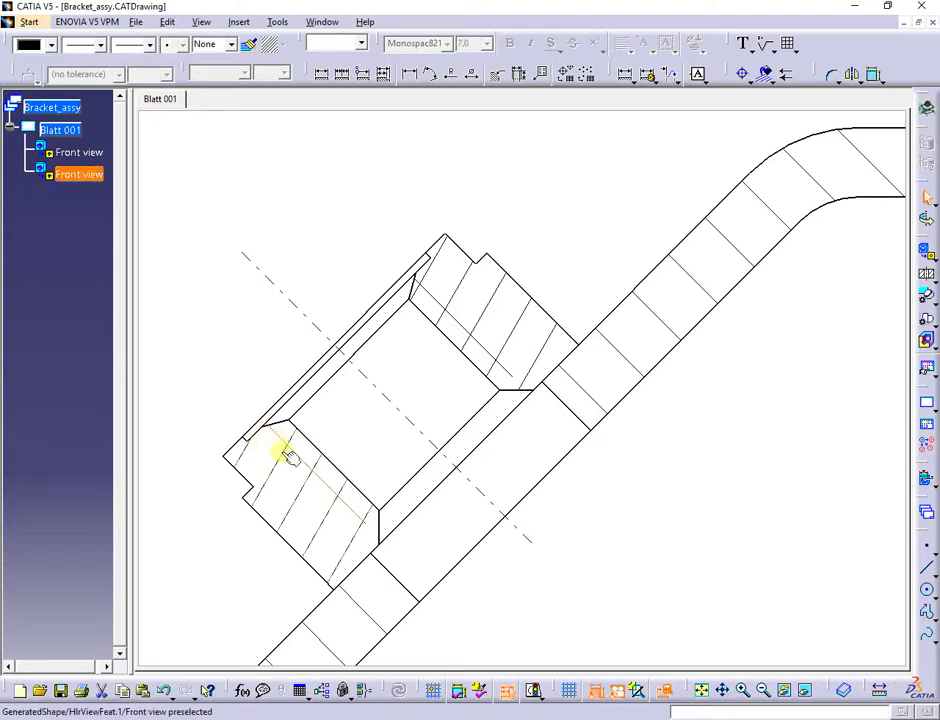
pyautogui.click(372, 532)
pyautogui.moveTo(372, 532)
pyautogui.mouseDown(button='middle')
pyautogui.moveTo(399, 493)
pyautogui.moveTo(411, 436)
pyautogui.moveTo(311, 535)
pyautogui.moveTo(524, 347)
pyautogui.mouseUp(button='middle')
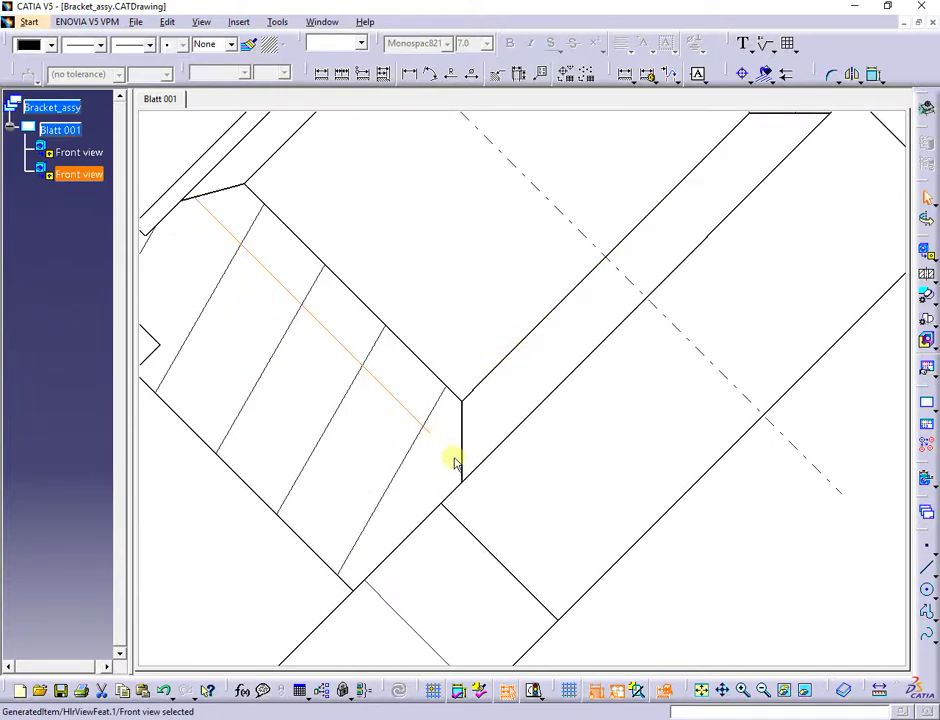
pyautogui.moveTo(454, 458); pyautogui.dragTo(424, 520, button='middle')
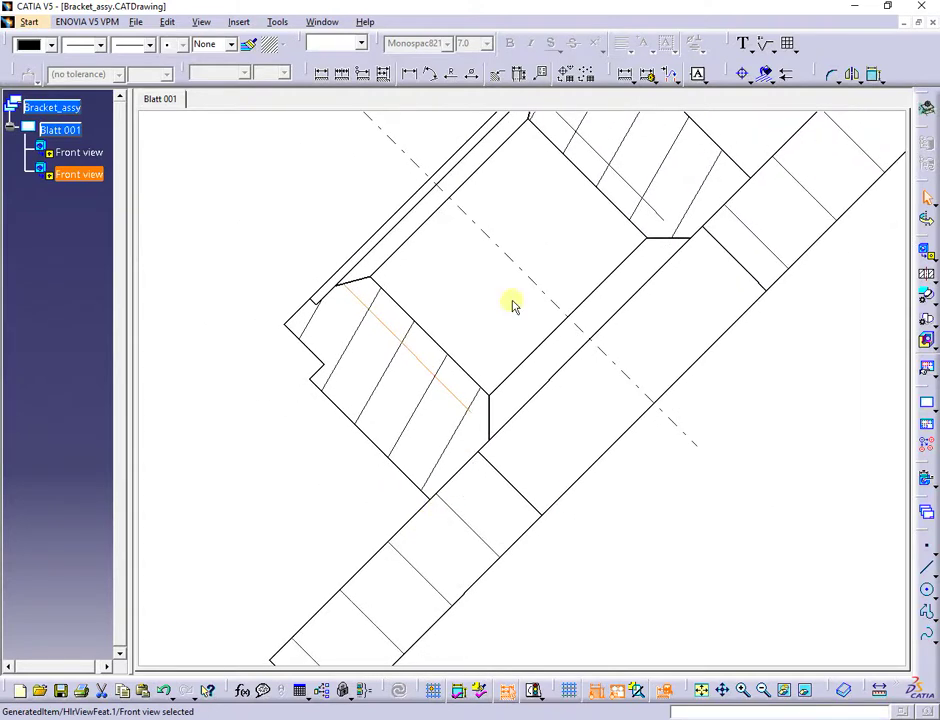
pyautogui.click(322, 21)
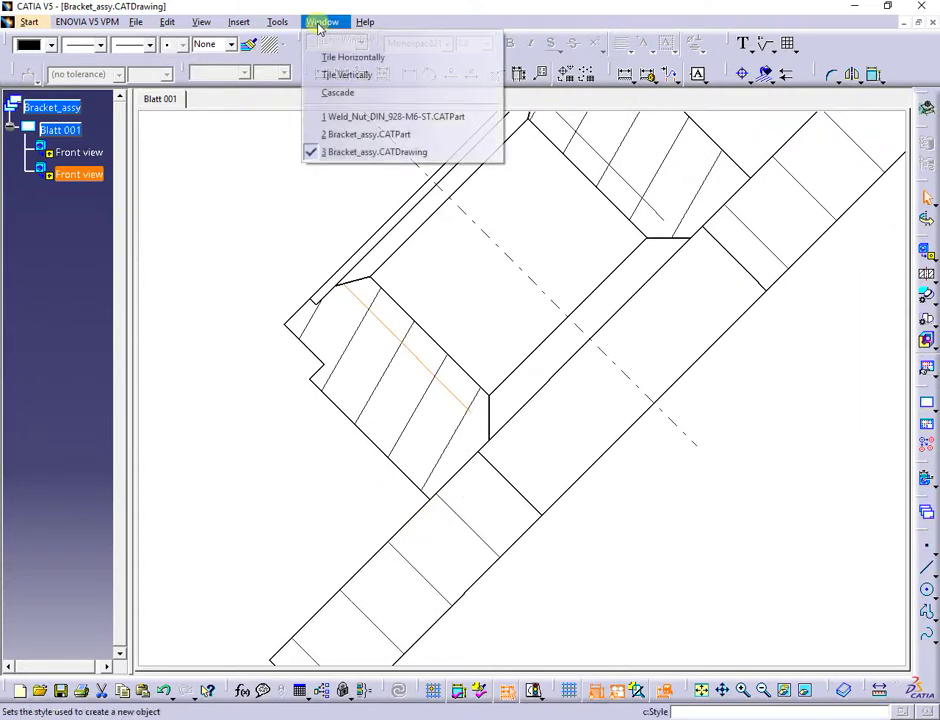
# Redefine Thread.1 to stop at the nut's top face, Solid.1\Face.4, giving 4.401mm depth.
pyautogui.click(358, 134)
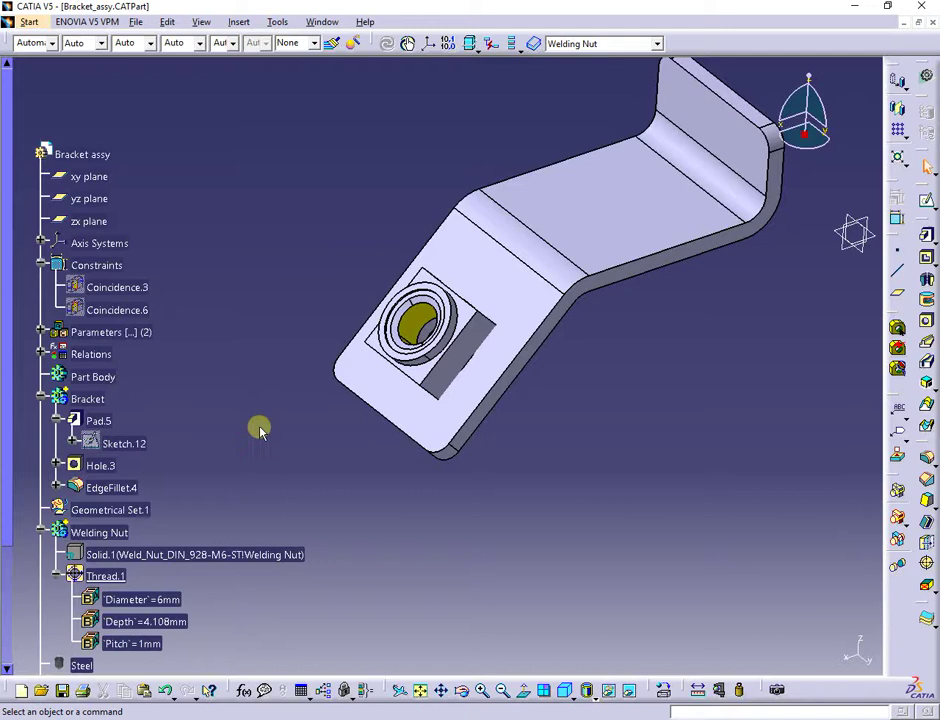
pyautogui.scroll(-5, 259, 425)
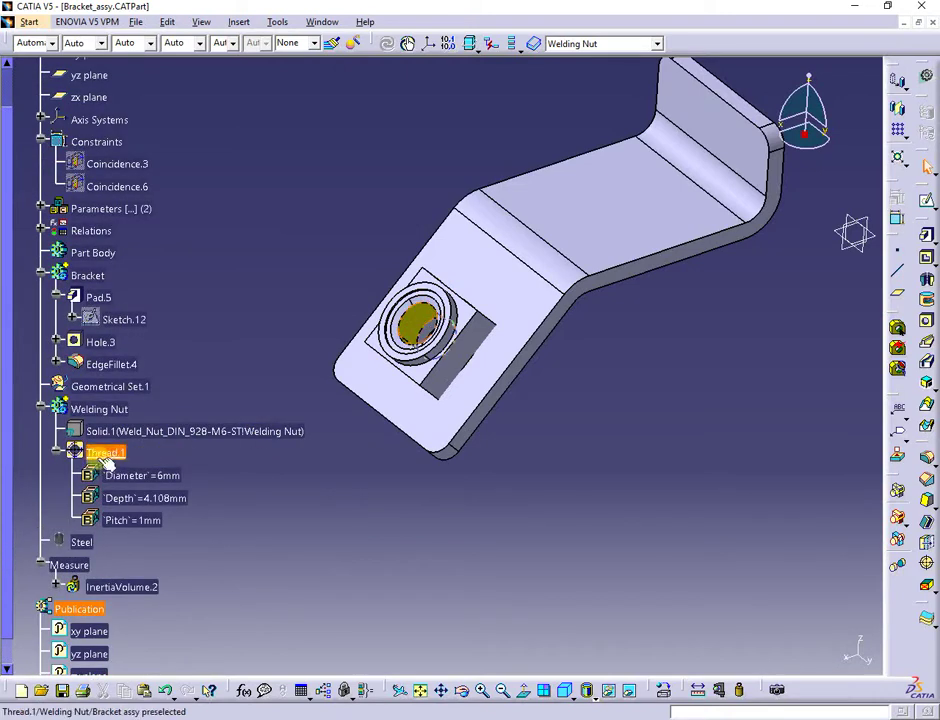
pyautogui.doubleClick(107, 454)
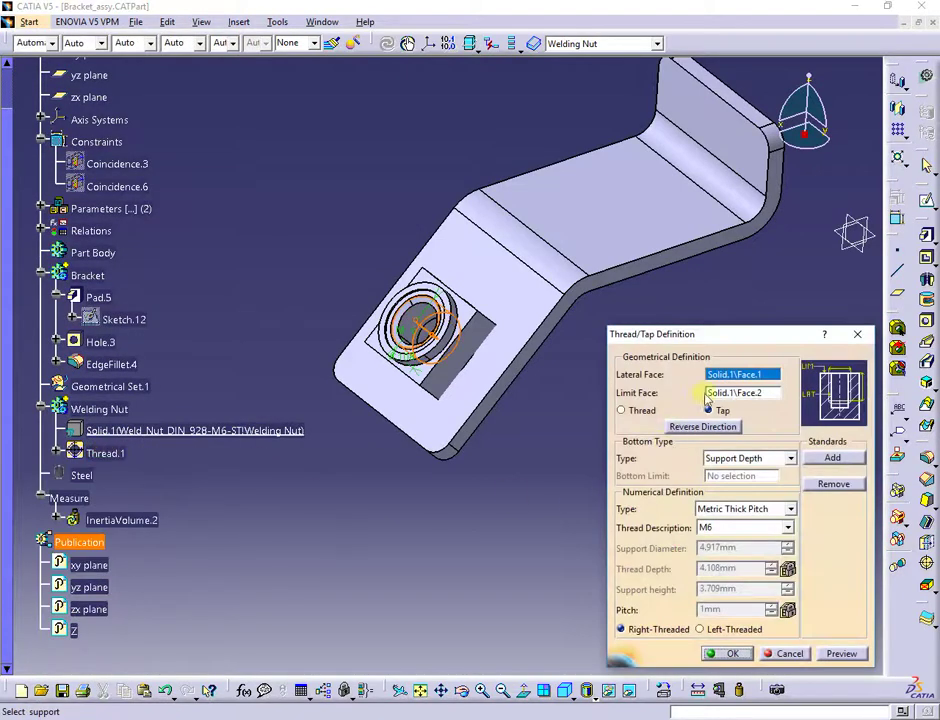
pyautogui.click(731, 393)
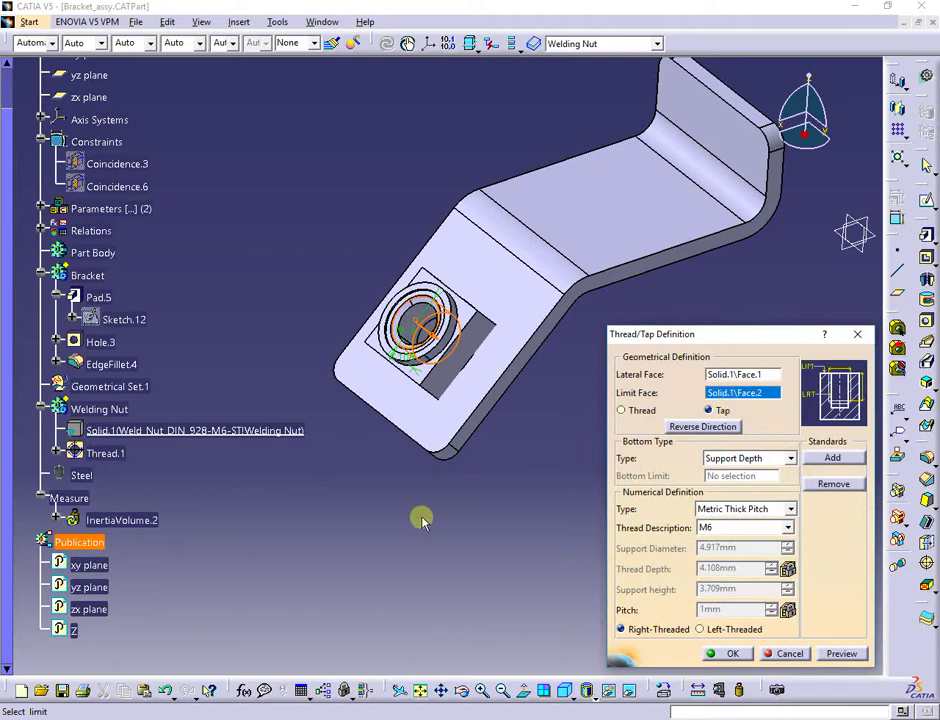
pyautogui.moveTo(421, 520); pyautogui.dragTo(233, 174, button='middle')
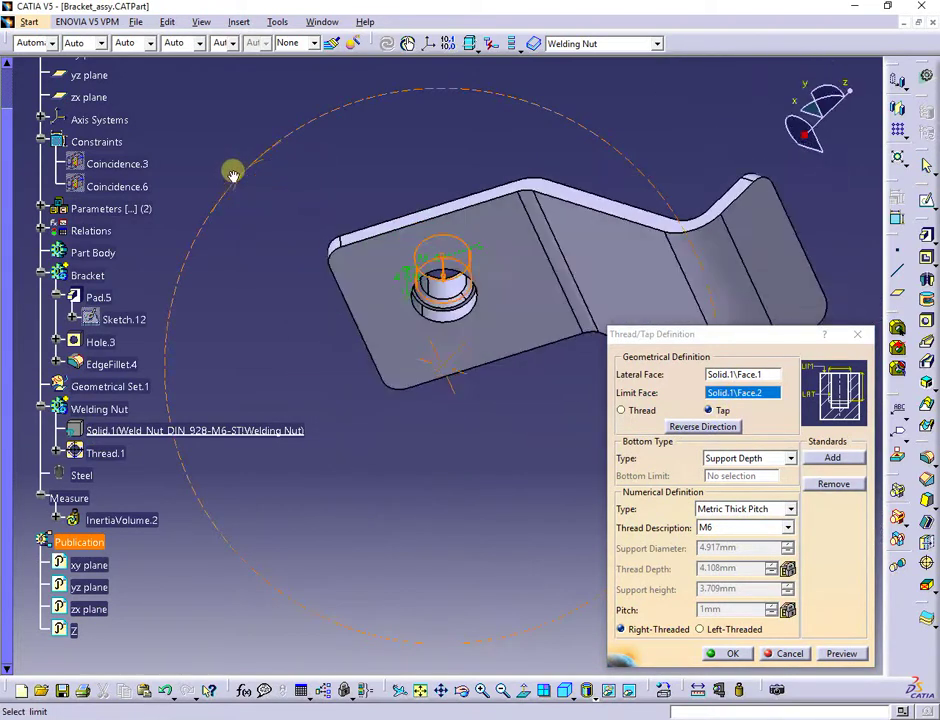
pyautogui.rightClick(466, 208)
pyautogui.click(487, 252)
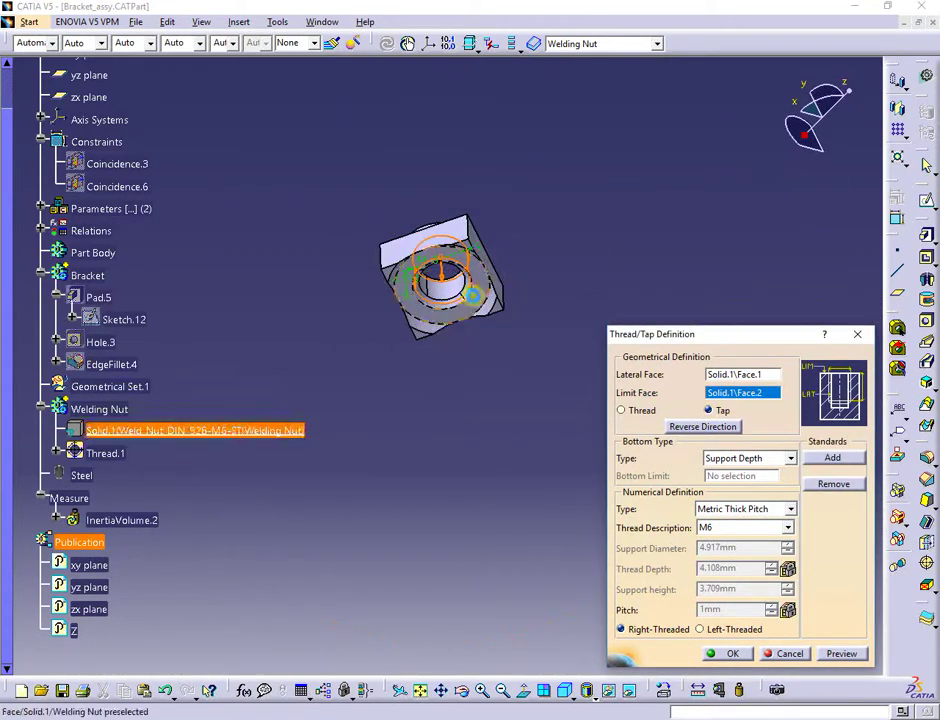
pyautogui.moveTo(472, 296); pyautogui.dragTo(338, 378, button='middle')
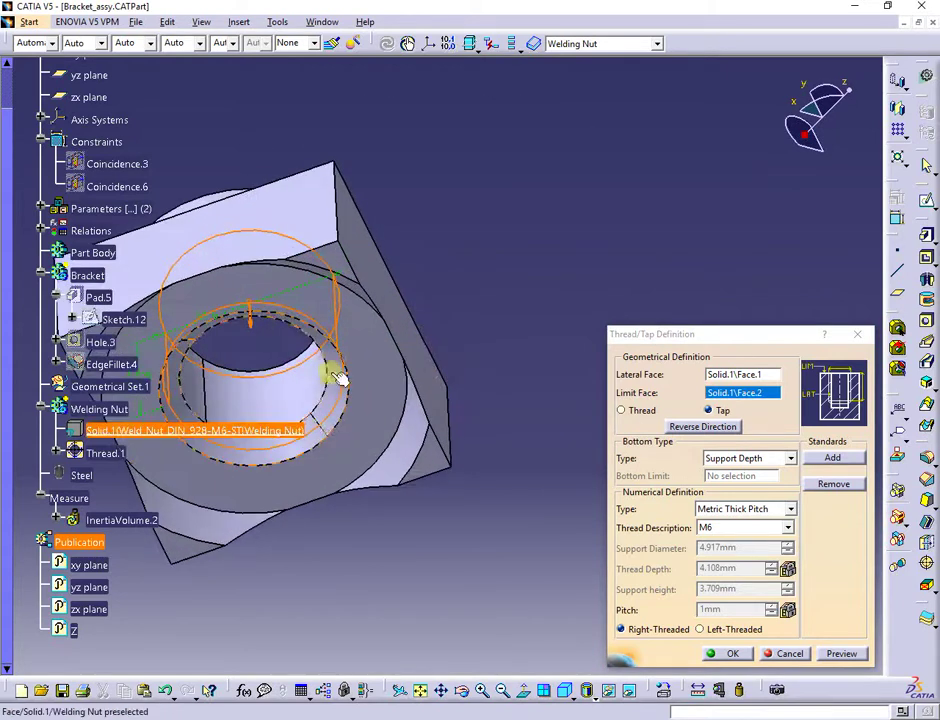
pyautogui.click(361, 352)
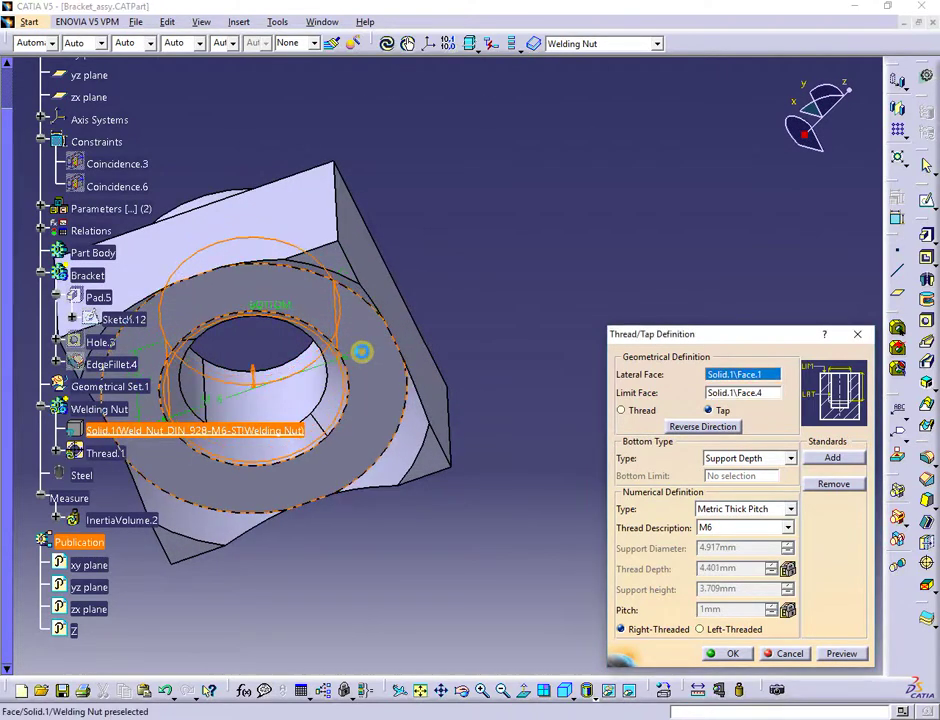
pyautogui.click(731, 654)
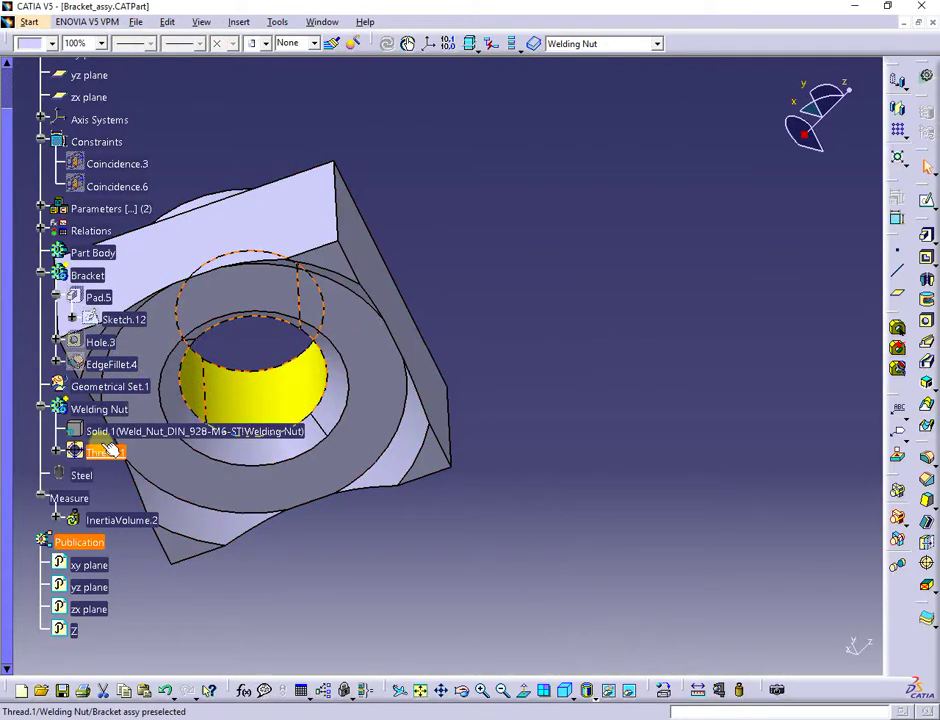
# Show Pad.5, Hole.3 and EdgeFillet.4 again and return to the isometric view.
pyautogui.moveTo(608, 279); pyautogui.dragTo(680, 178, button='middle')
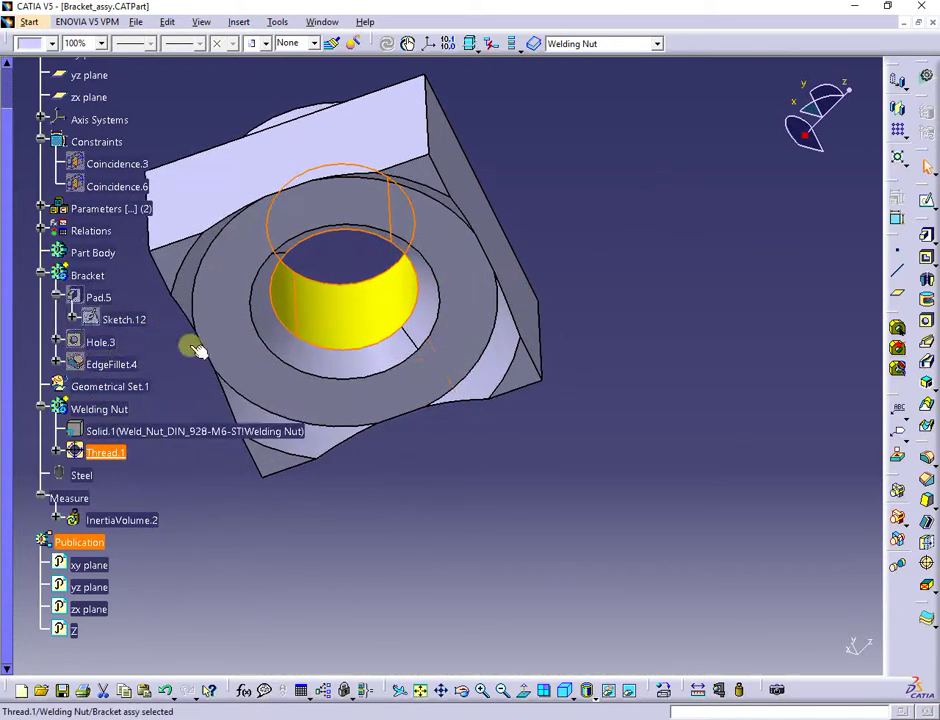
pyautogui.doubleClick(100, 297)
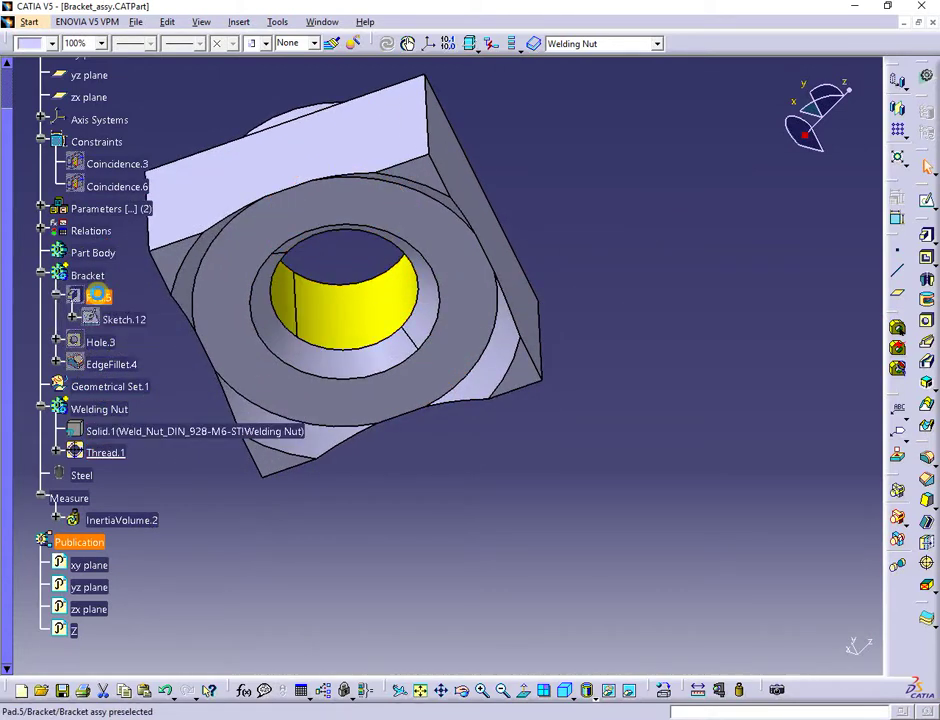
pyautogui.keyDown('shift'); pyautogui.click(115, 365); pyautogui.keyUp('shift')
pyautogui.rightClick(115, 365)
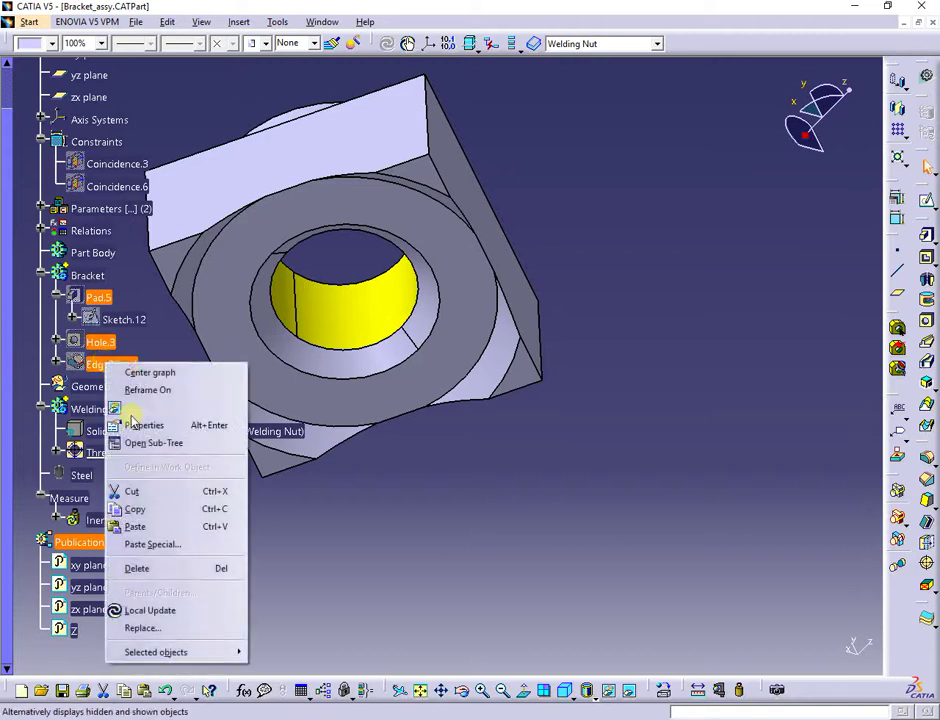
pyautogui.click(128, 406)
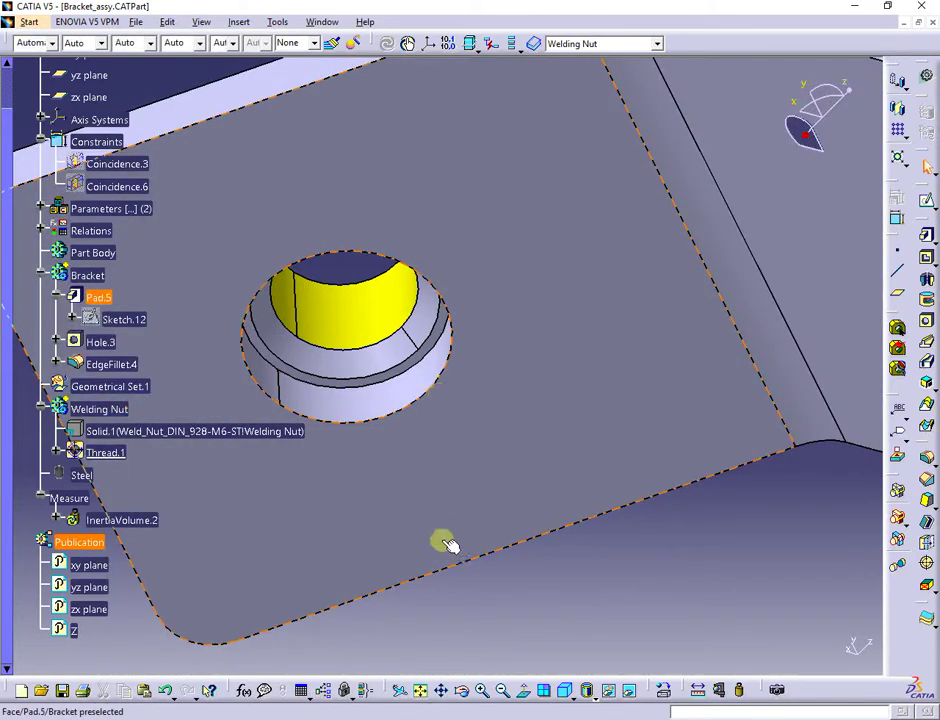
pyautogui.click(568, 692)
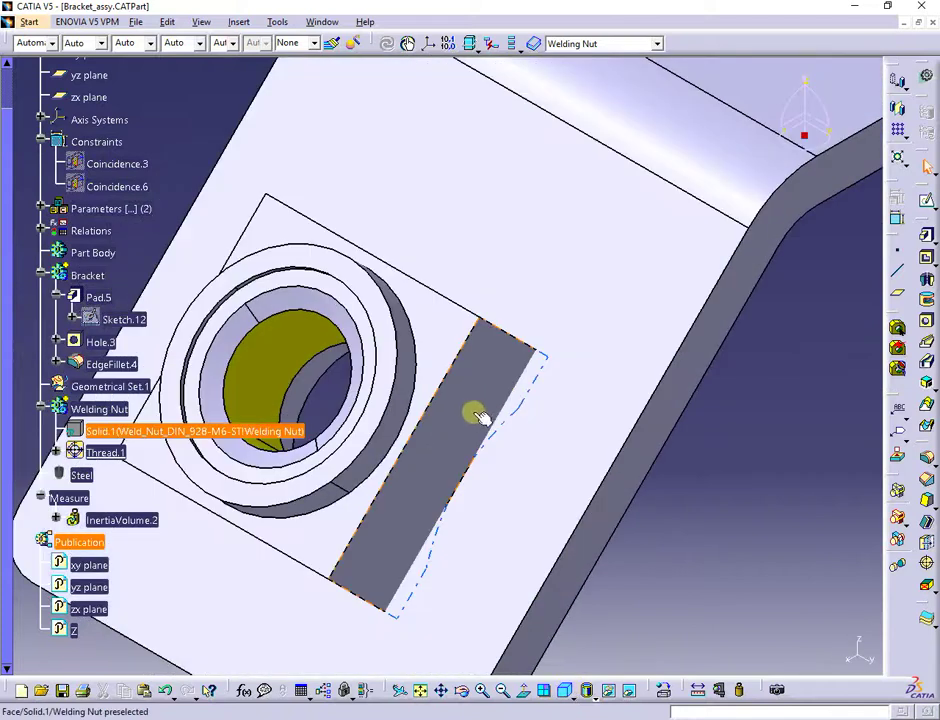
pyautogui.moveTo(478, 412); pyautogui.dragTo(363, 147, button='middle')
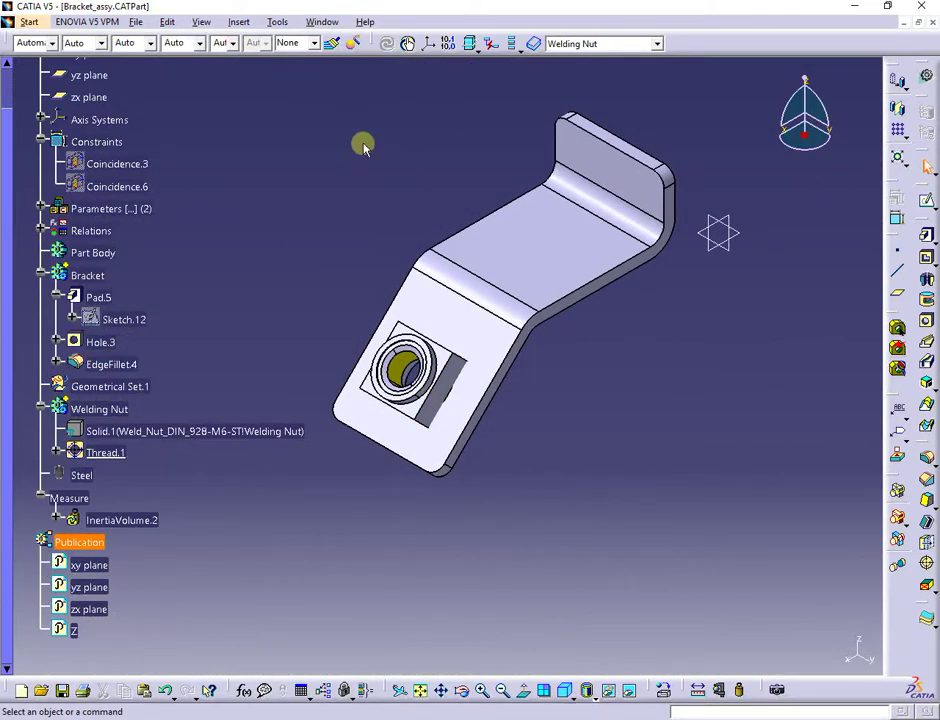
pyautogui.click(323, 24)
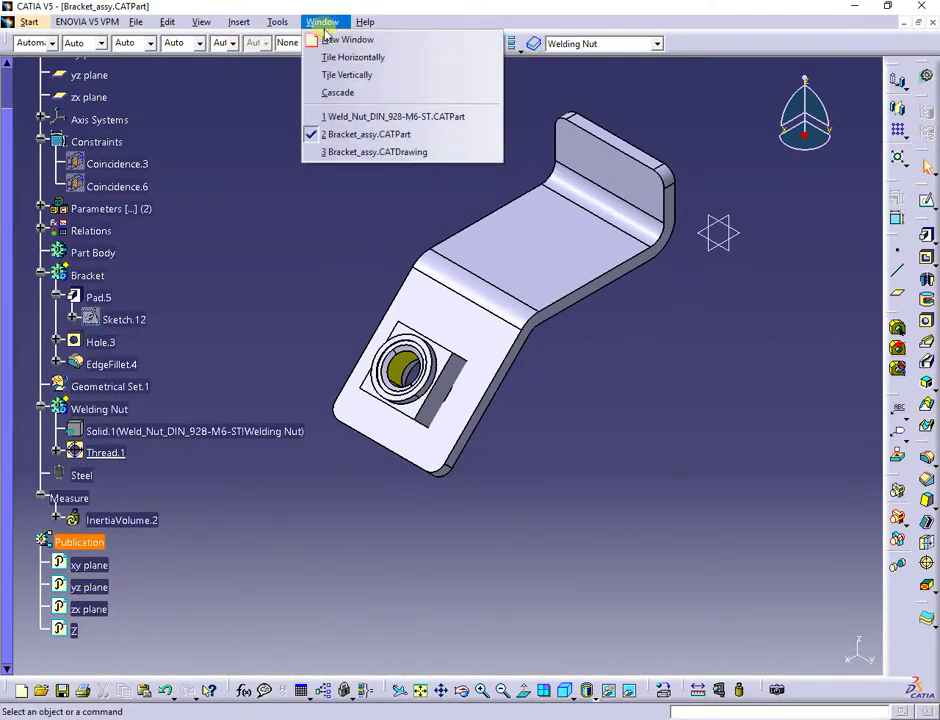
# Switch to Bracket_assy.CATDrawing and update the sheet to reflect the redefined thread.
pyautogui.click(366, 154)
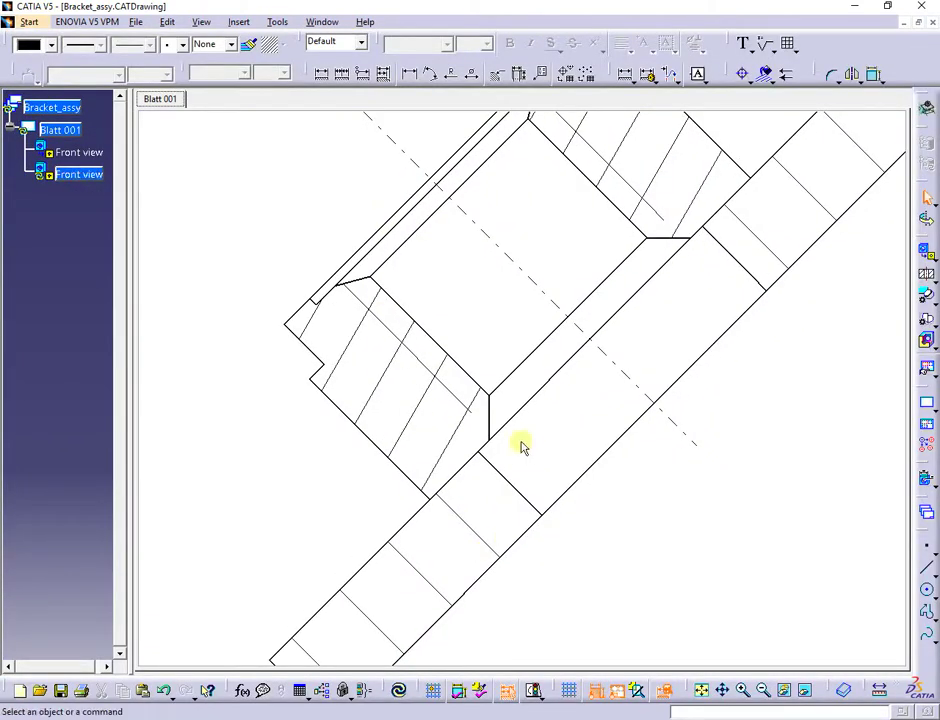
pyautogui.click(398, 690)
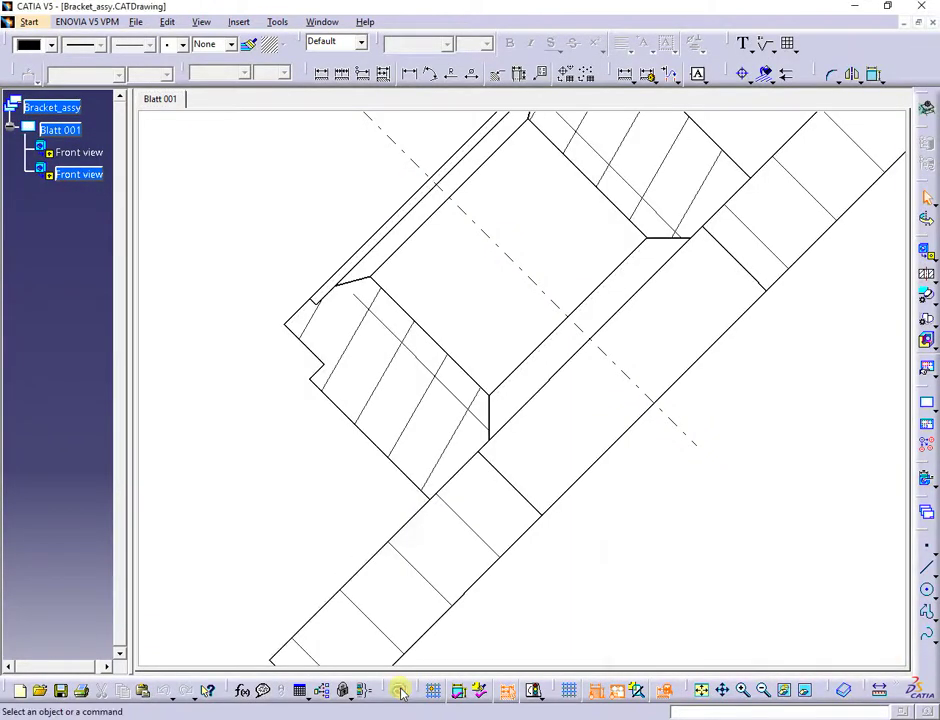
pyautogui.click(361, 304)
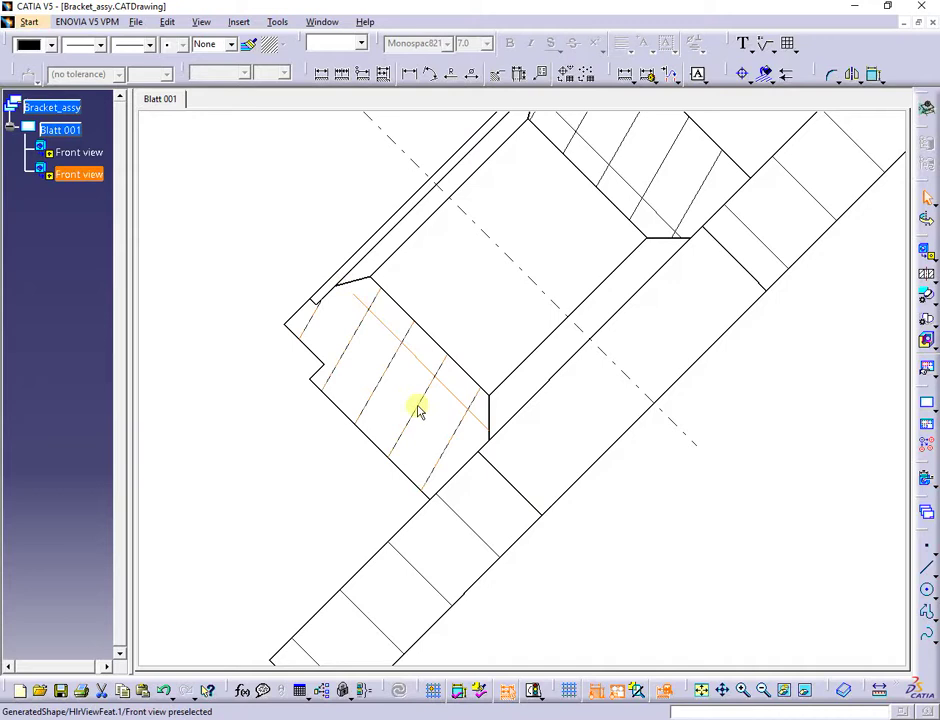
pyautogui.click(322, 21)
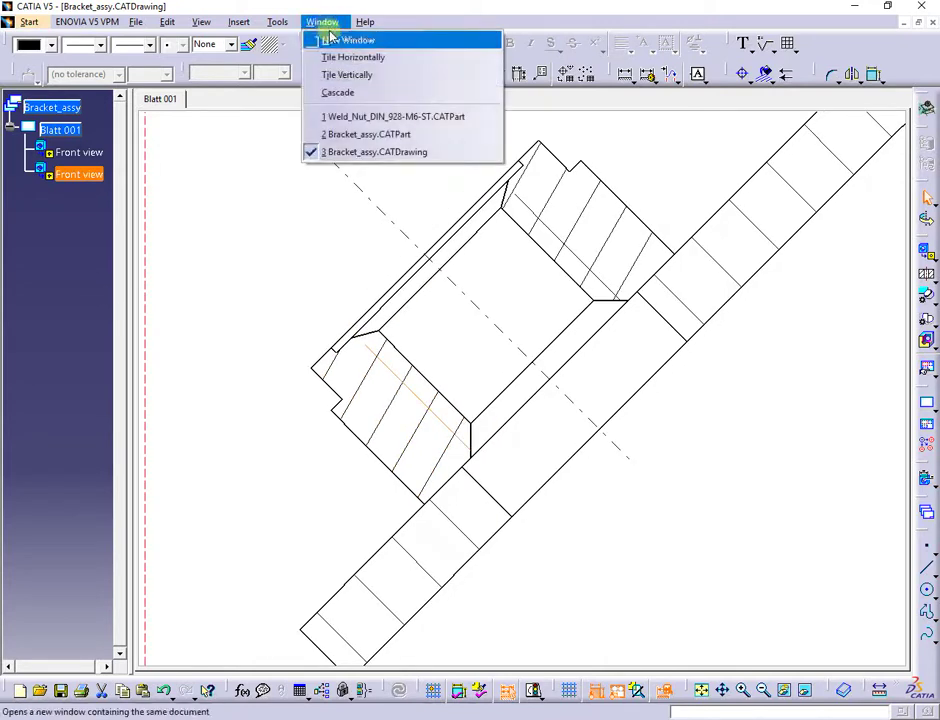
# Return to Bracket_assy.CATPart and delete Thread.1, leaving the nut's bore unthreaded.
pyautogui.click(357, 135)
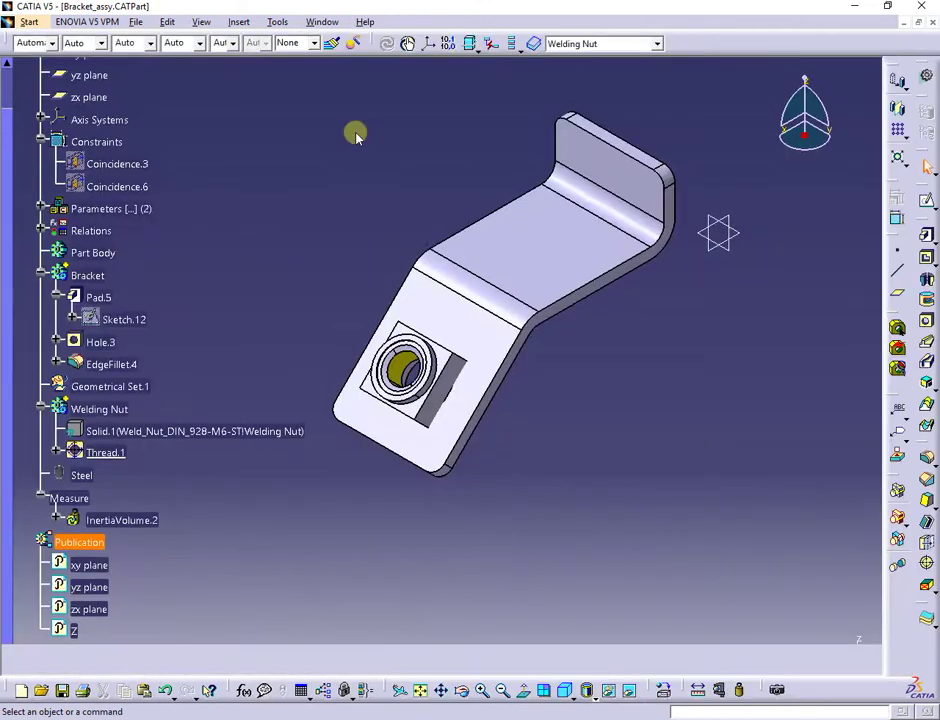
pyautogui.rightClick(120, 457)
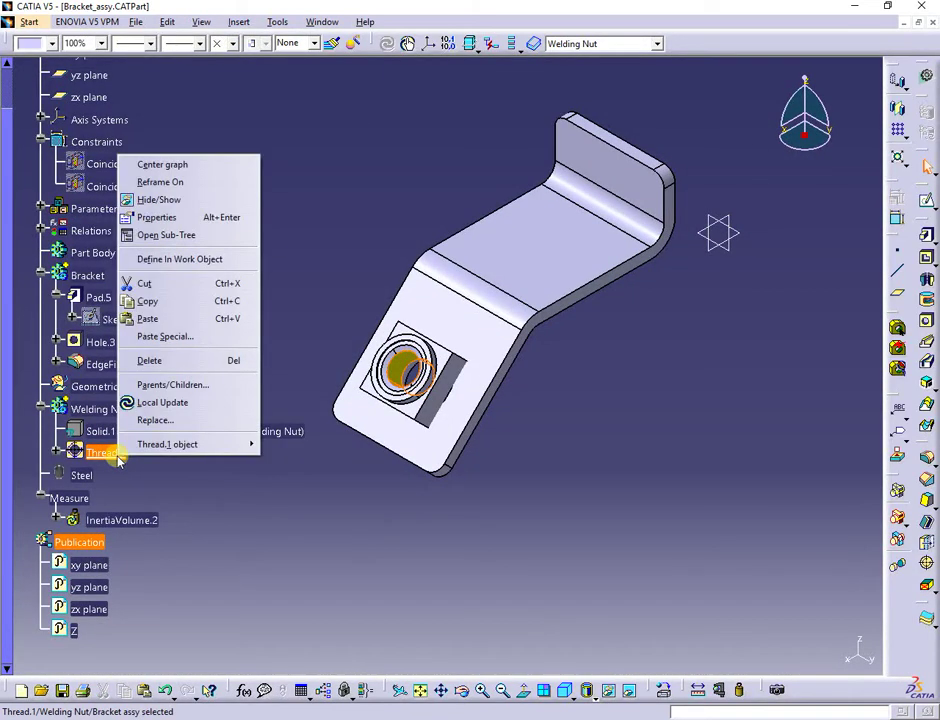
pyautogui.click(145, 361)
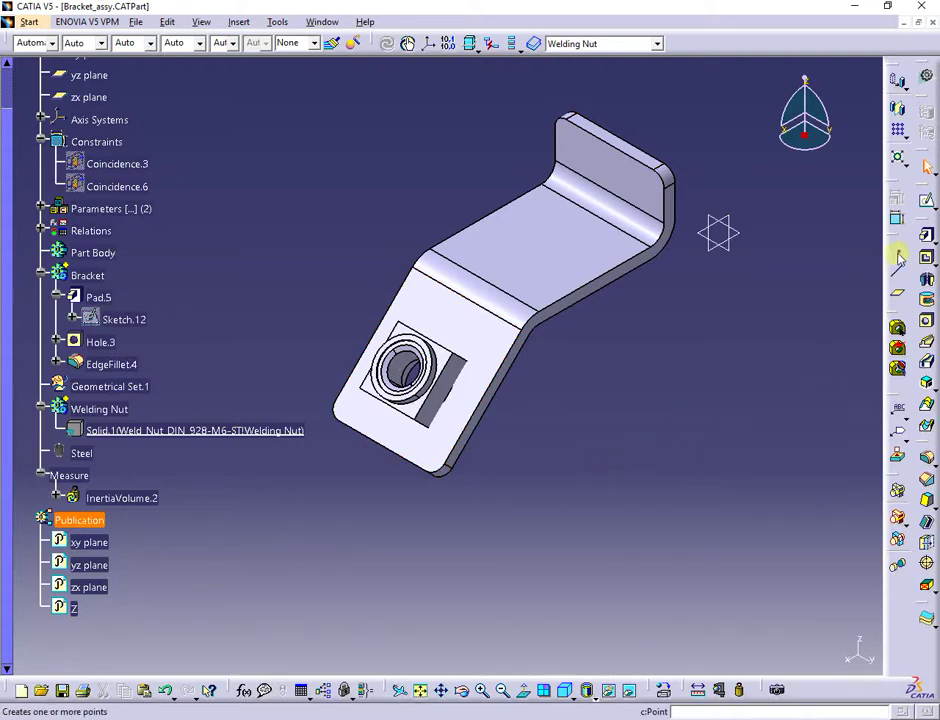
# Create Point.1 at the circle centre of the nut's bore edge.
pyautogui.click(899, 256)
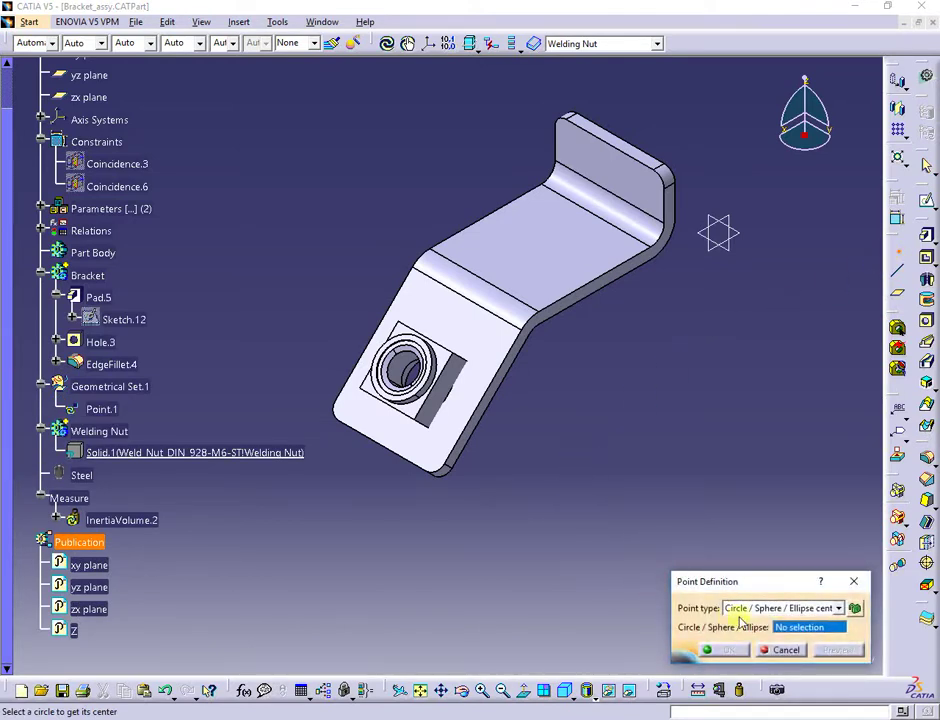
pyautogui.moveTo(336, 514); pyautogui.dragTo(441, 426, button='middle')
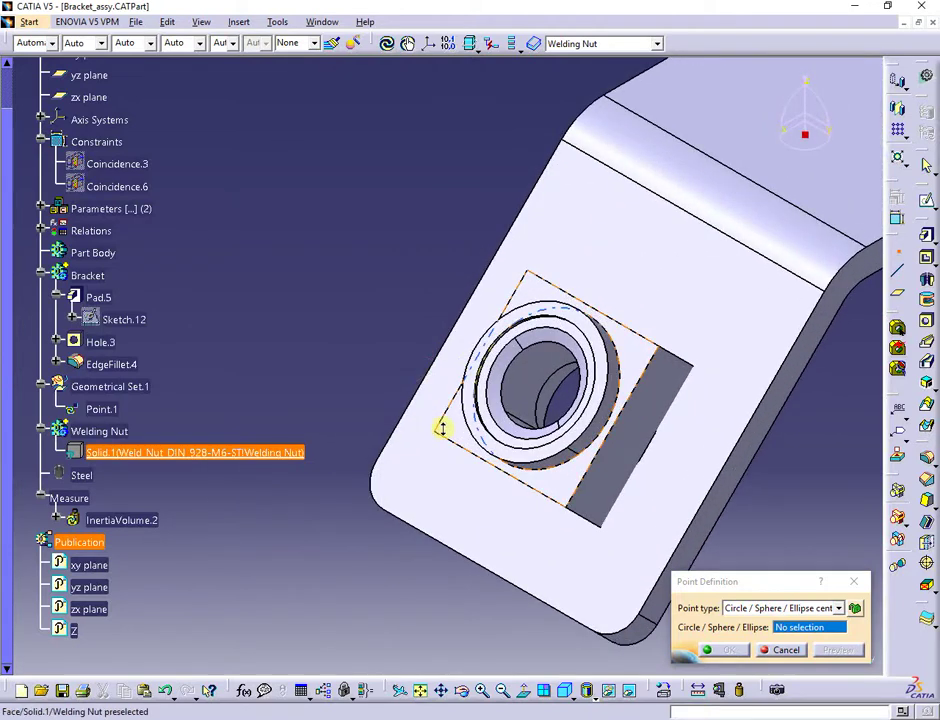
pyautogui.click(550, 330)
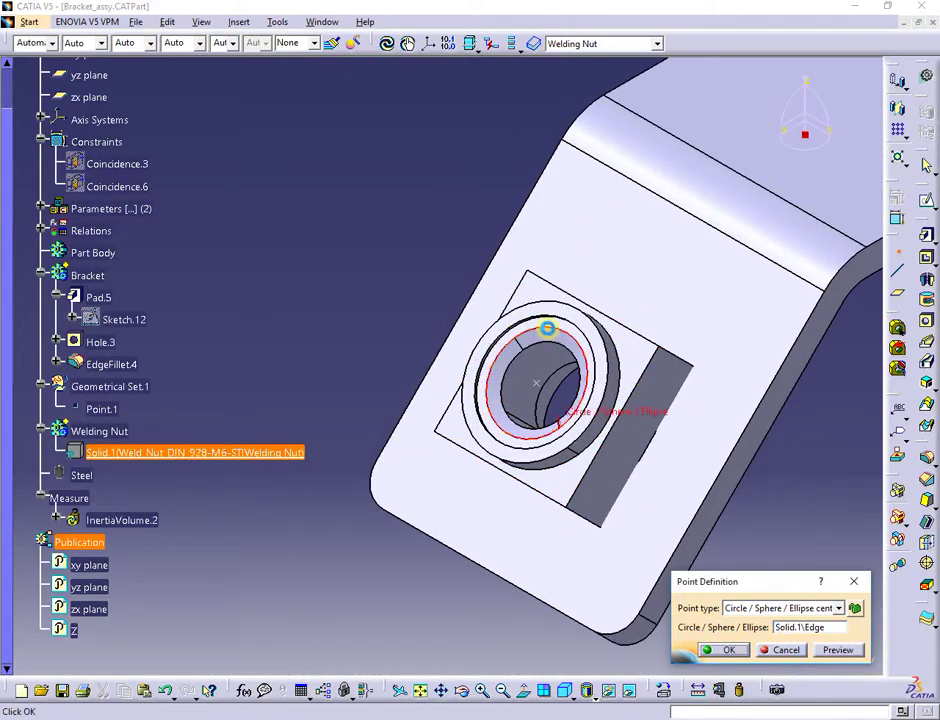
pyautogui.click(726, 651)
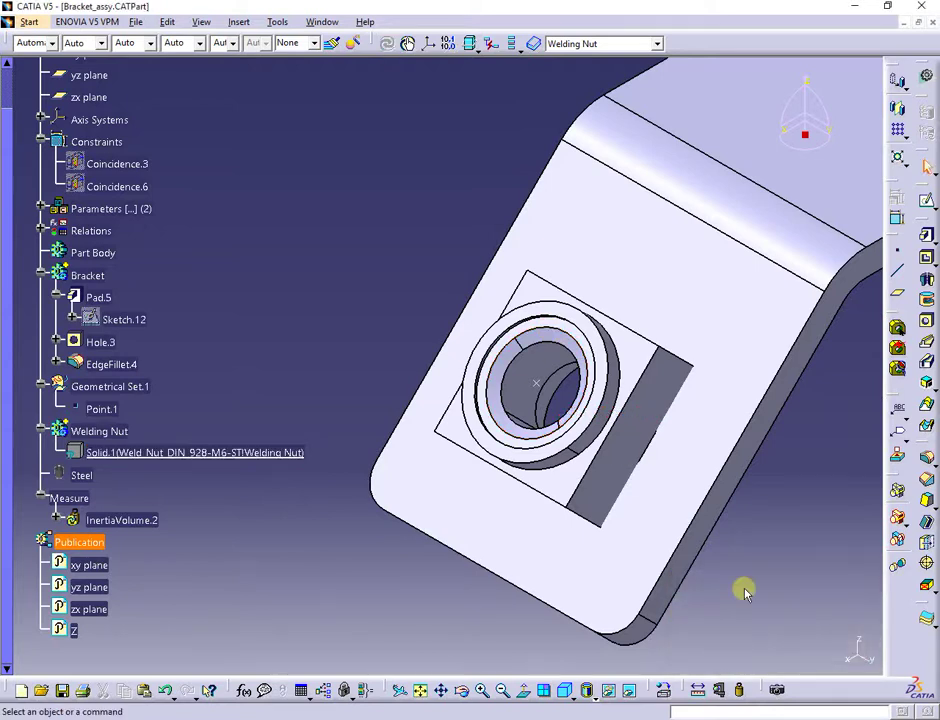
pyautogui.moveTo(780, 522); pyautogui.dragTo(713, 517, button='middle')
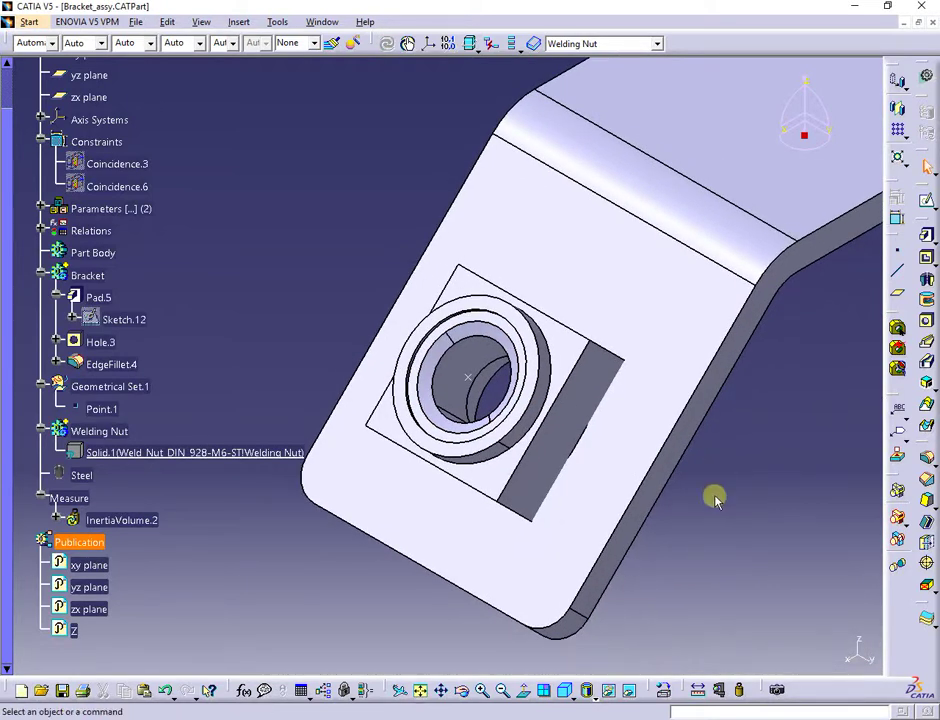
# Create Plane.1 parallel to the nut's flat face, passing through Point.1.
pyautogui.click(899, 298)
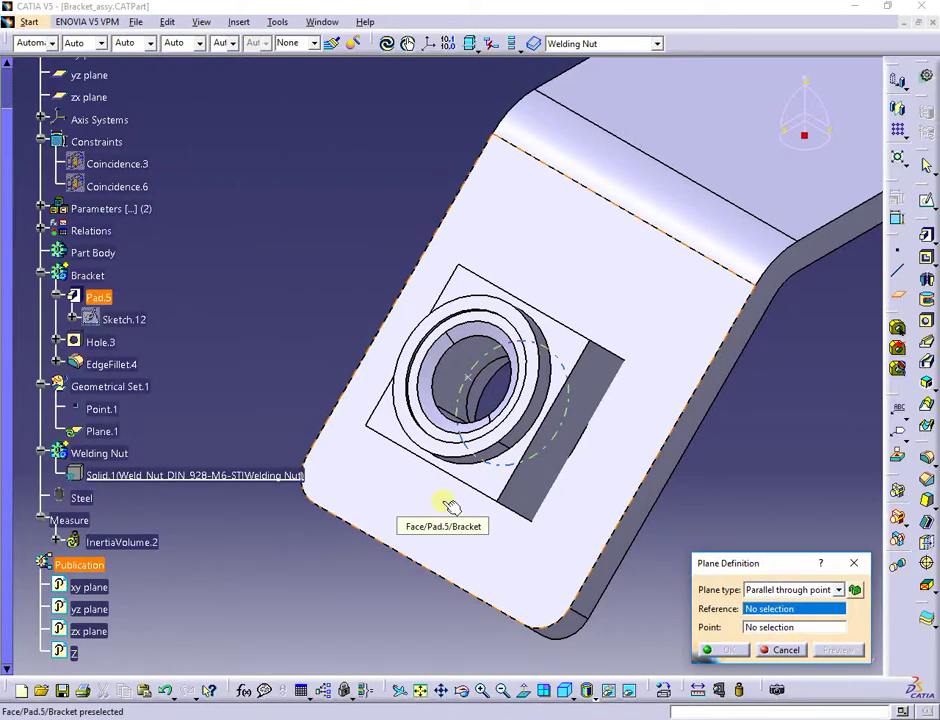
pyautogui.click(550, 449)
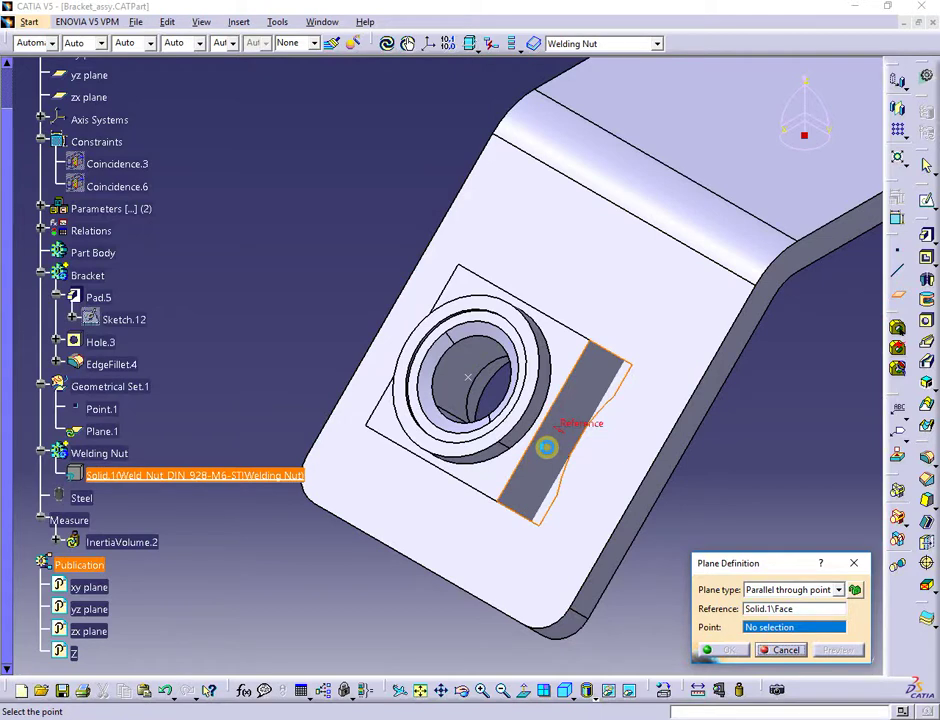
pyautogui.click(469, 380)
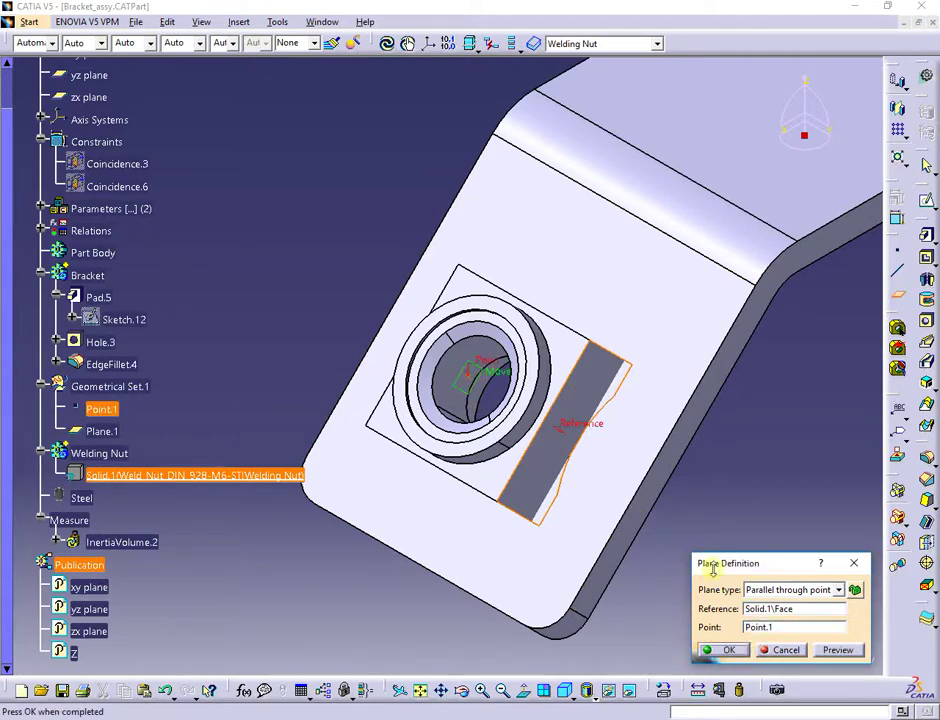
pyautogui.click(730, 650)
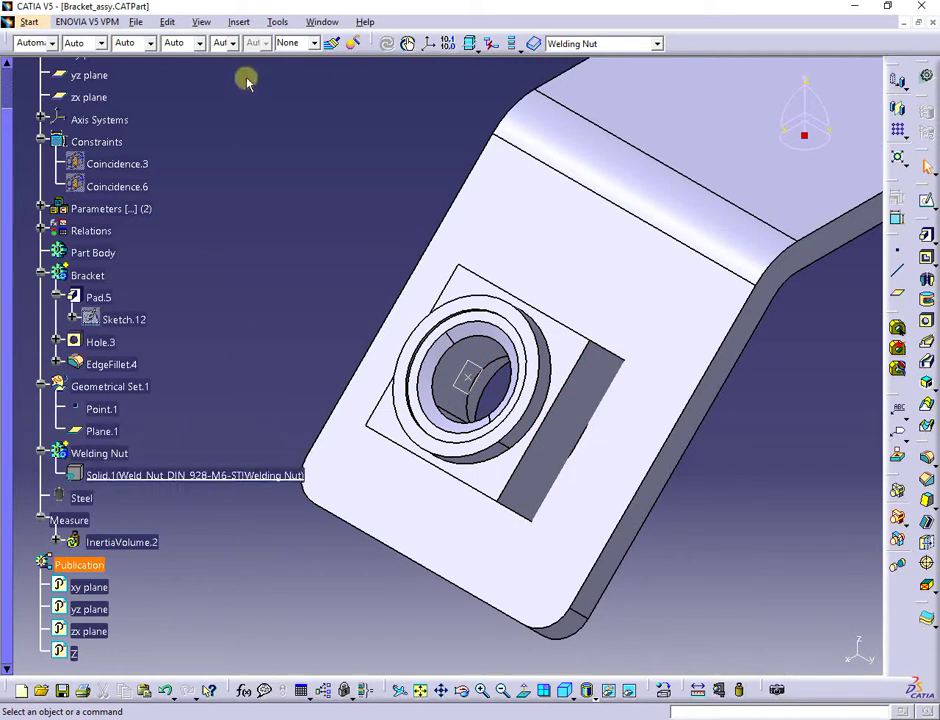
# Insert a new body, Body.4, and rename it Thread in its Feature Properties.
pyautogui.click(240, 22)
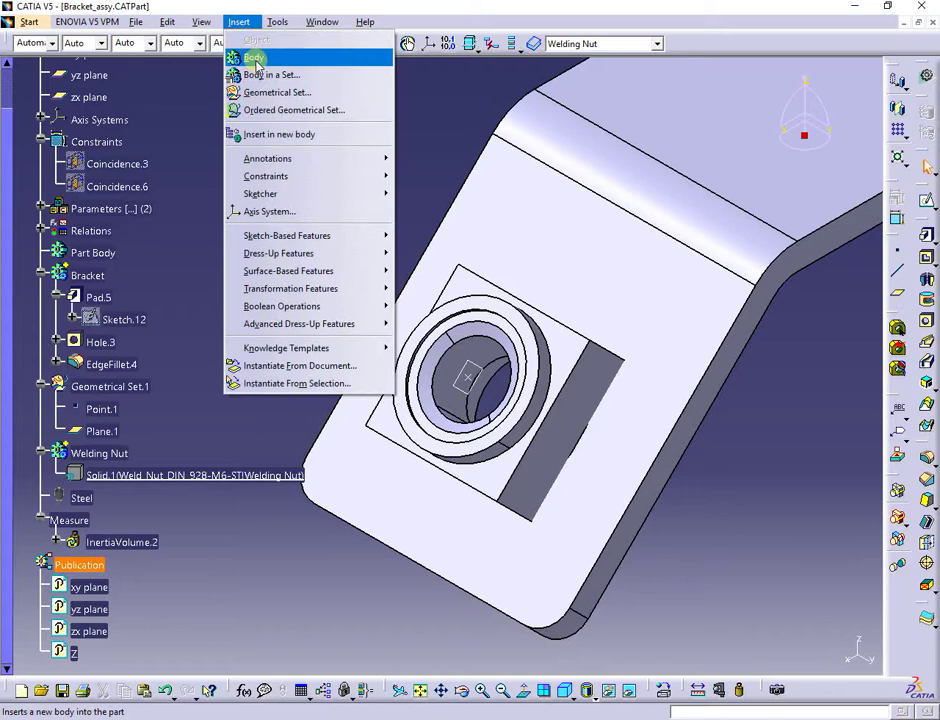
pyautogui.click(255, 60)
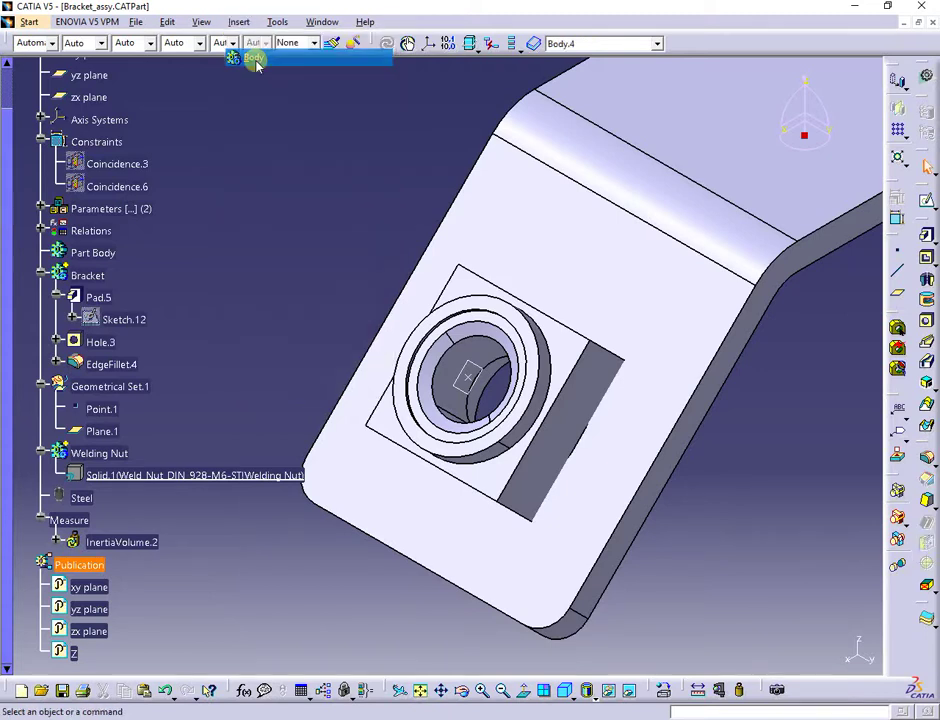
pyautogui.rightClick(90, 497)
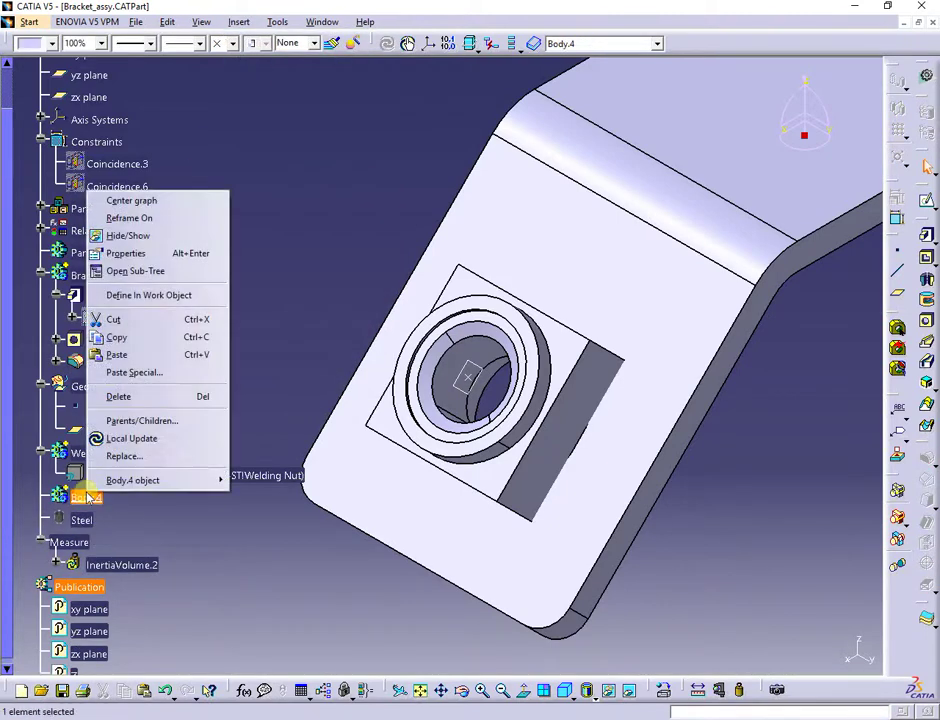
pyautogui.click(144, 262)
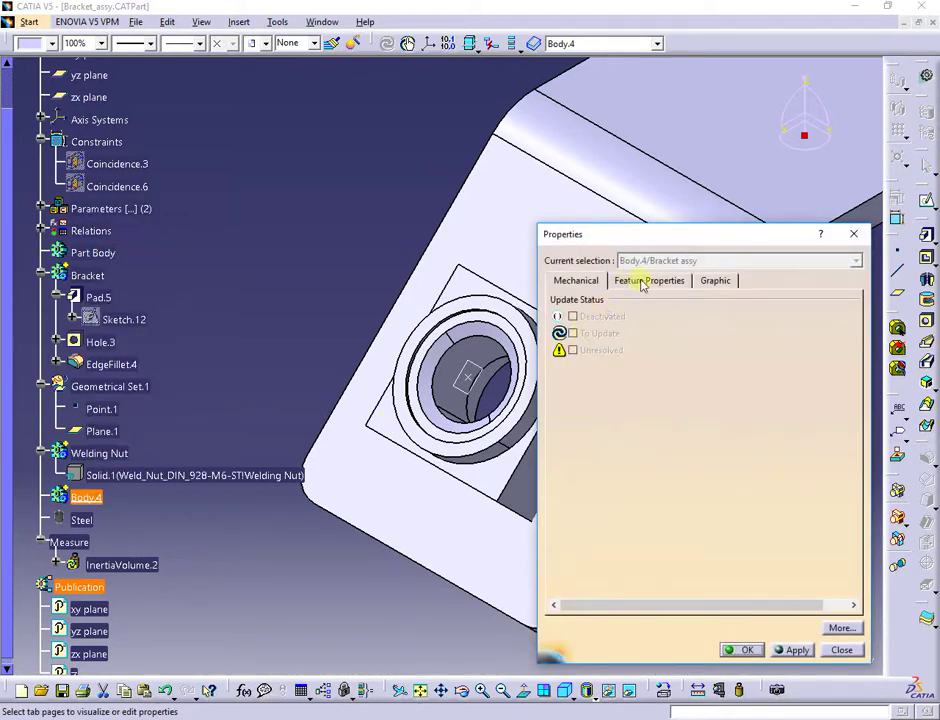
pyautogui.click(643, 282)
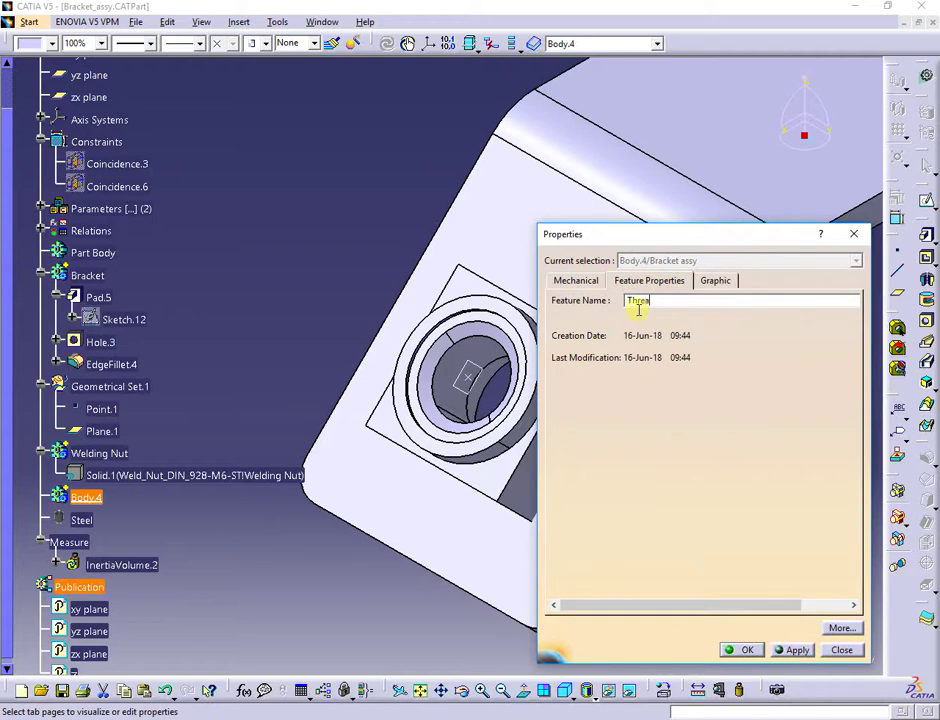
pyautogui.press('Return')
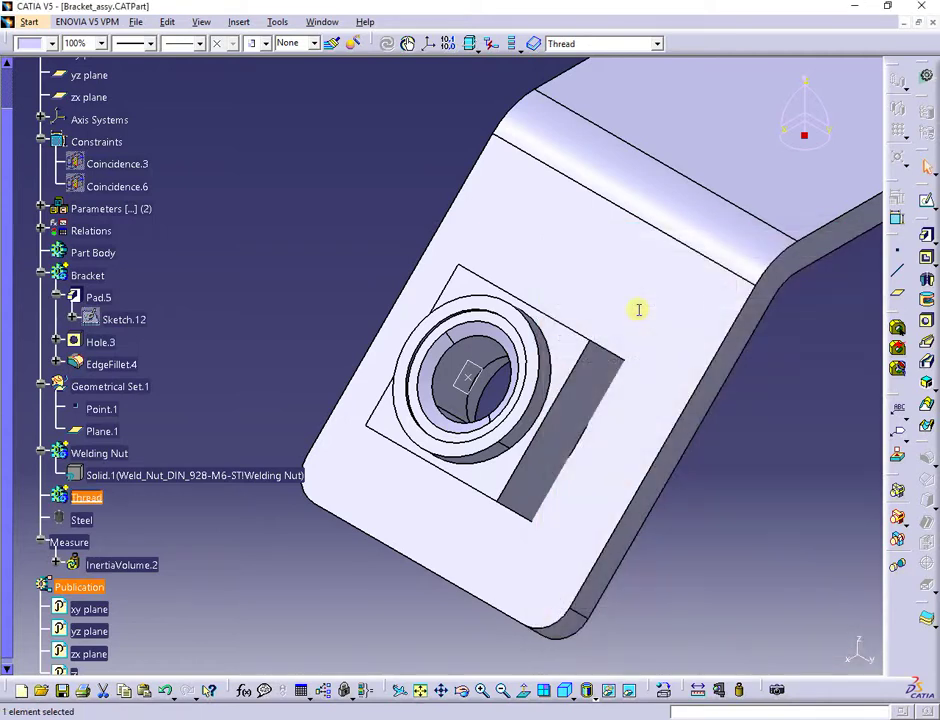
# Open a new sketch on Plane.1, recentre the view and cut the part by the sketch plane.
pyautogui.click(926, 201)
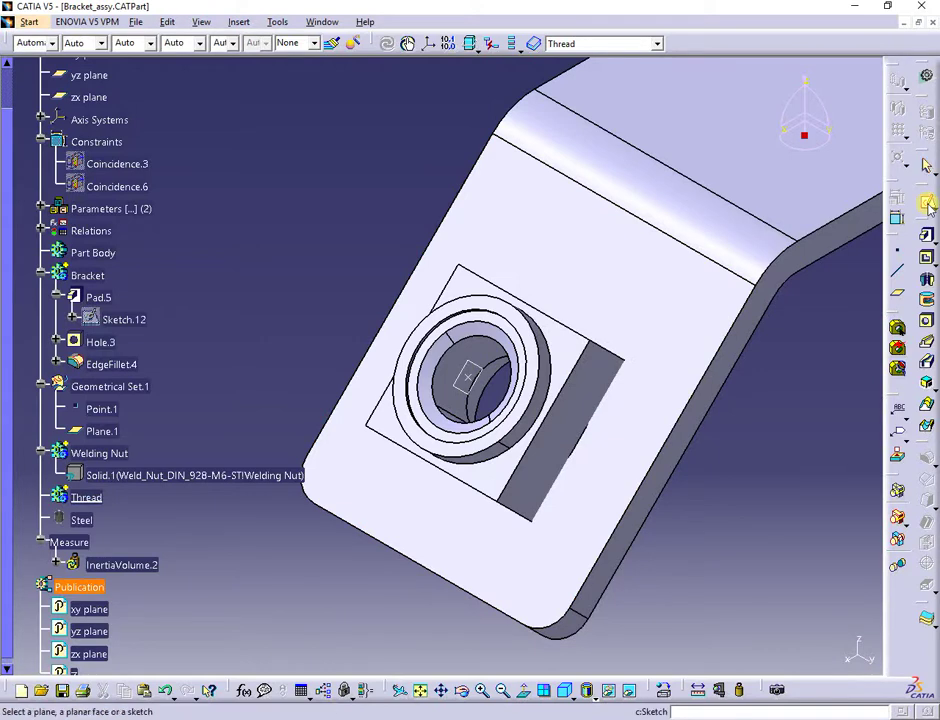
pyautogui.click(460, 392)
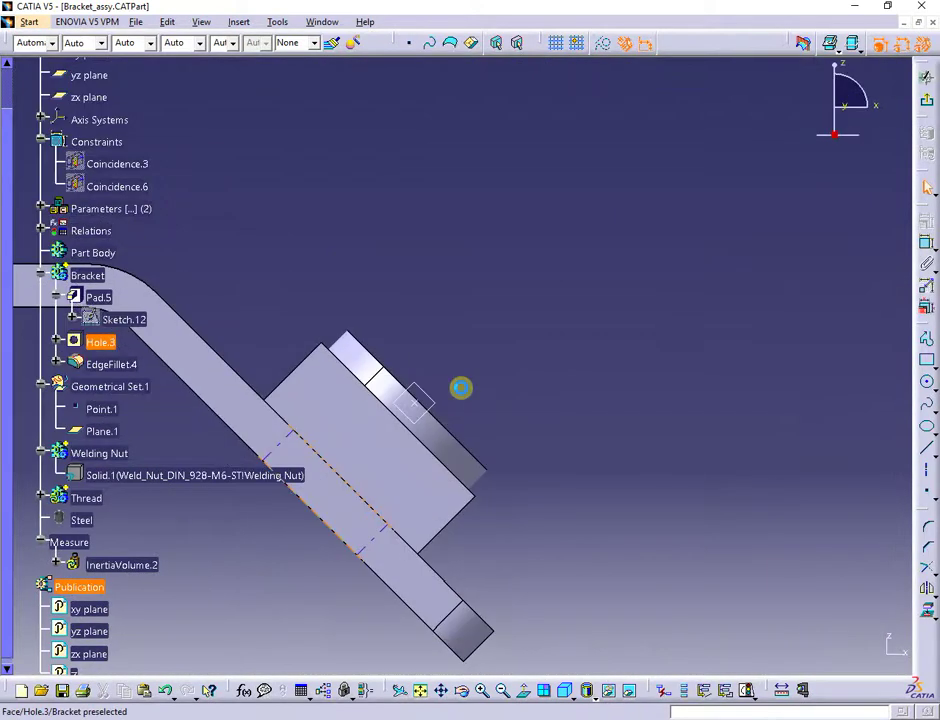
pyautogui.moveTo(640, 467); pyautogui.dragTo(745, 363, button='middle')
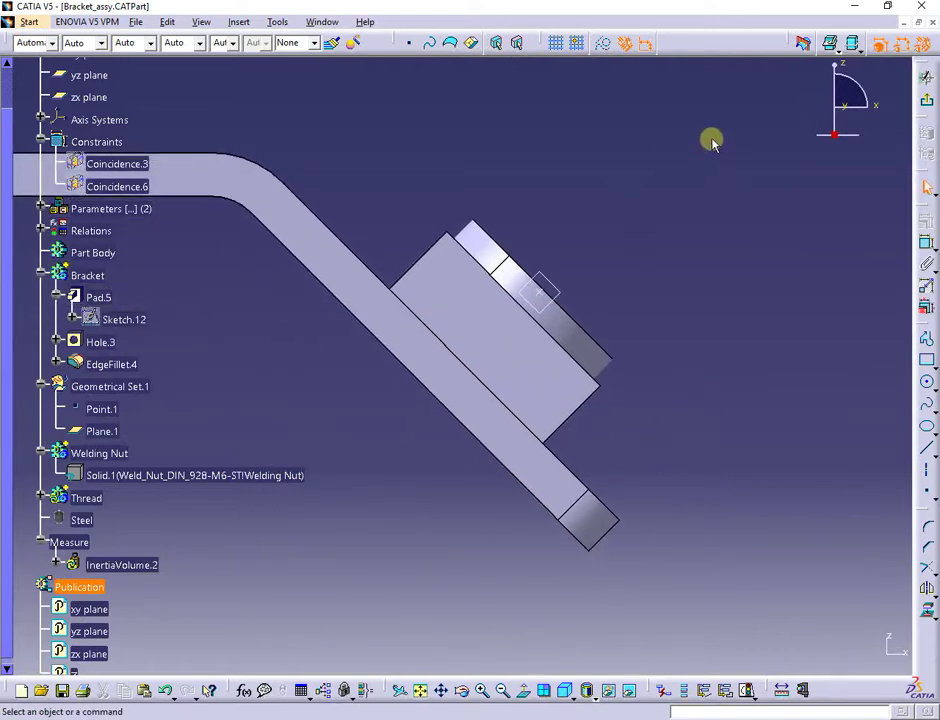
pyautogui.click(810, 48)
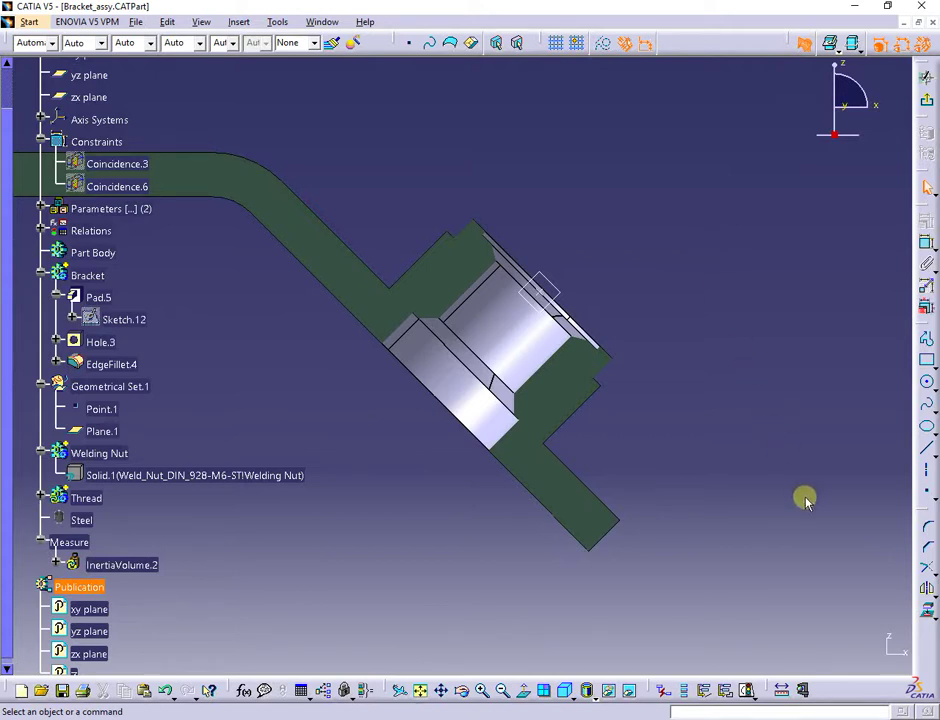
# Project the nut bore's silhouette edges into the sketch, dismissing the instability warning.
pyautogui.click(927, 615)
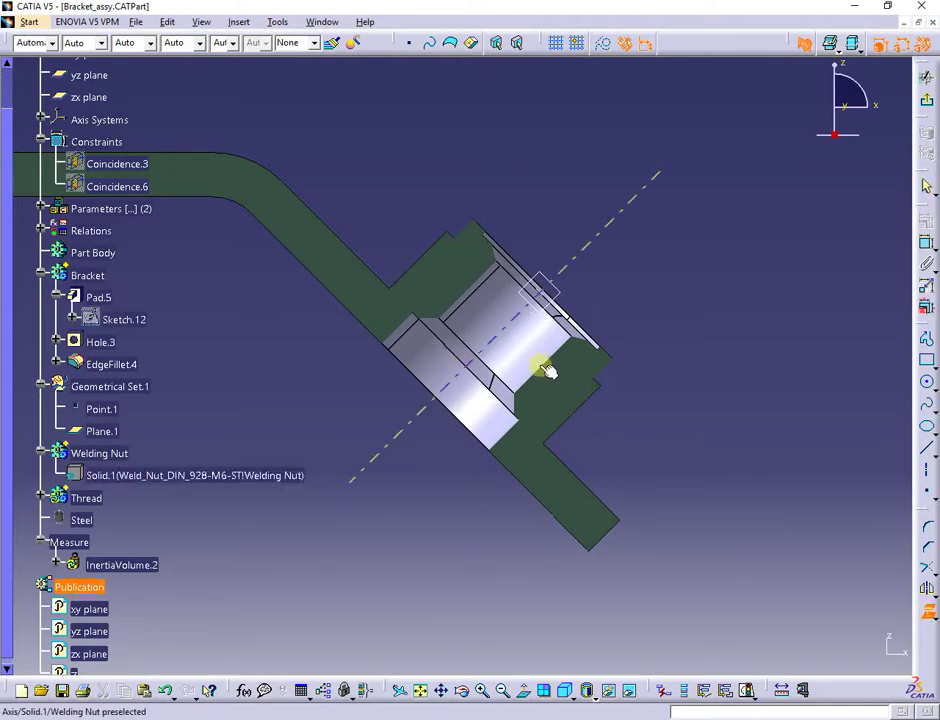
pyautogui.moveTo(577, 333); pyautogui.dragTo(618, 285, button='middle')
pyautogui.click(927, 620)
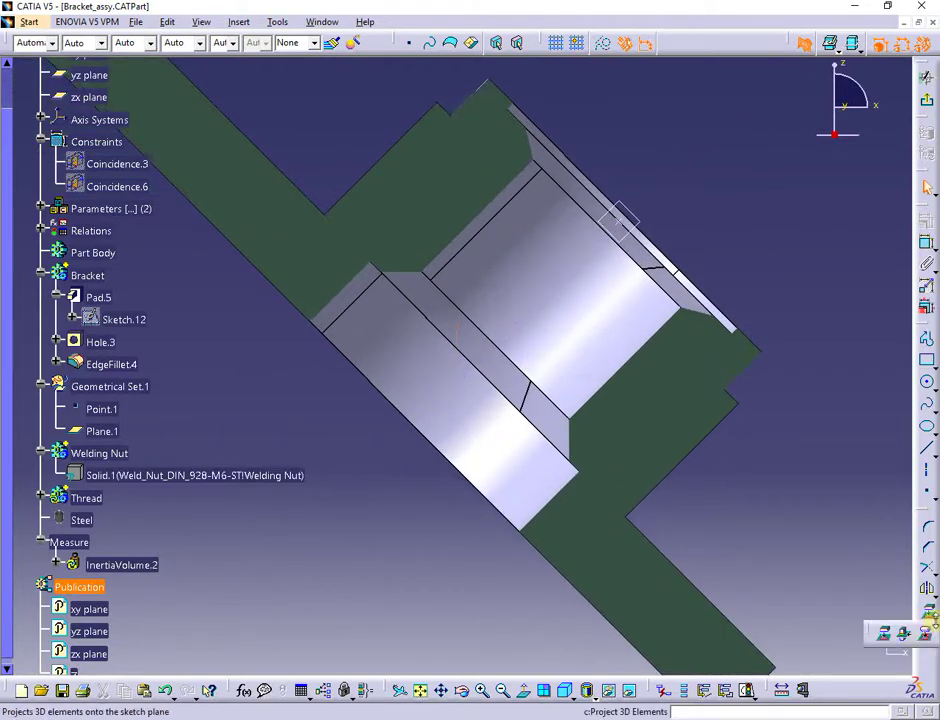
pyautogui.click(927, 636)
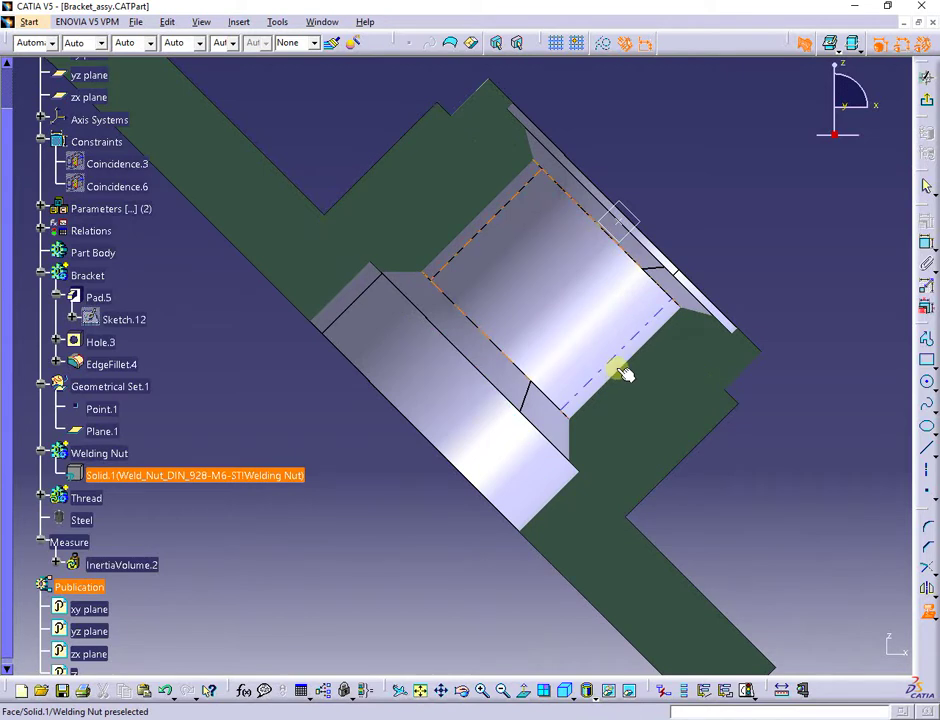
pyautogui.click(619, 373)
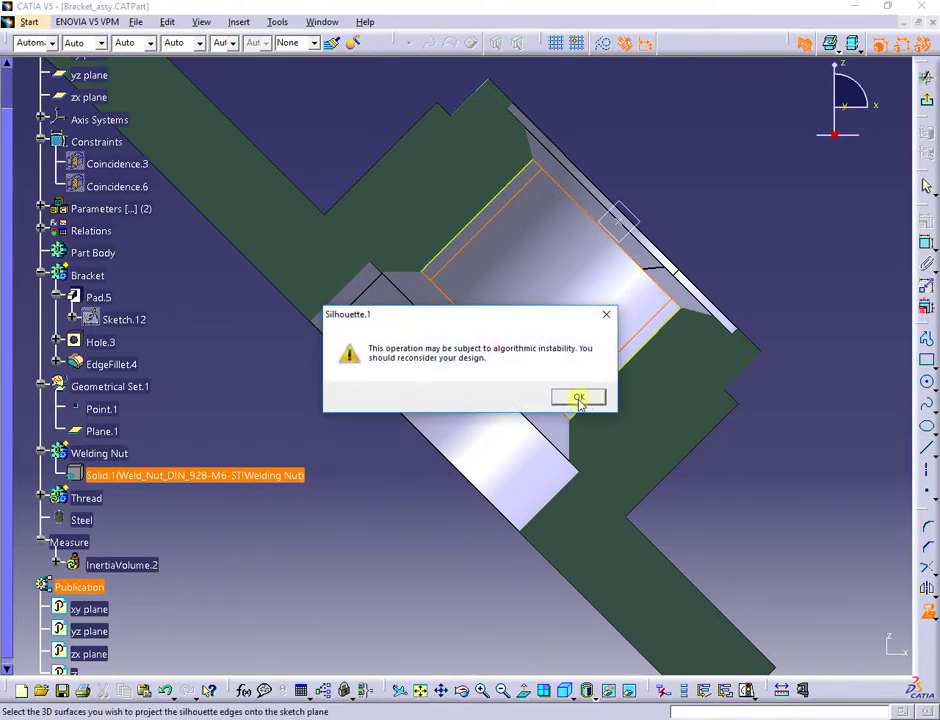
pyautogui.click(578, 398)
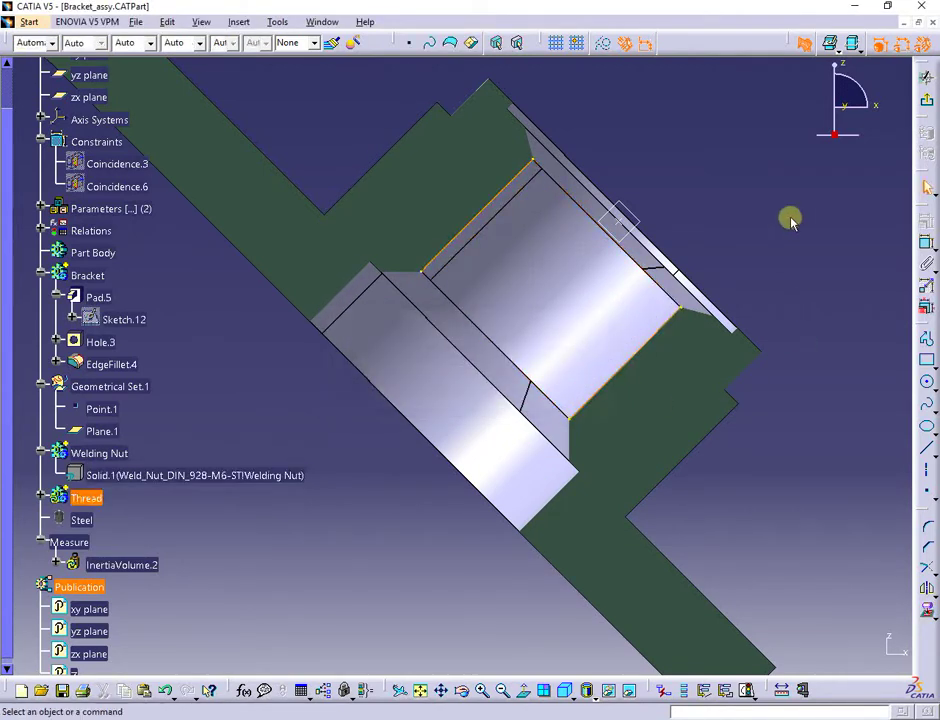
# Project the nut's lower bore edge and upper right edge into the sketch.
pyautogui.click(929, 622)
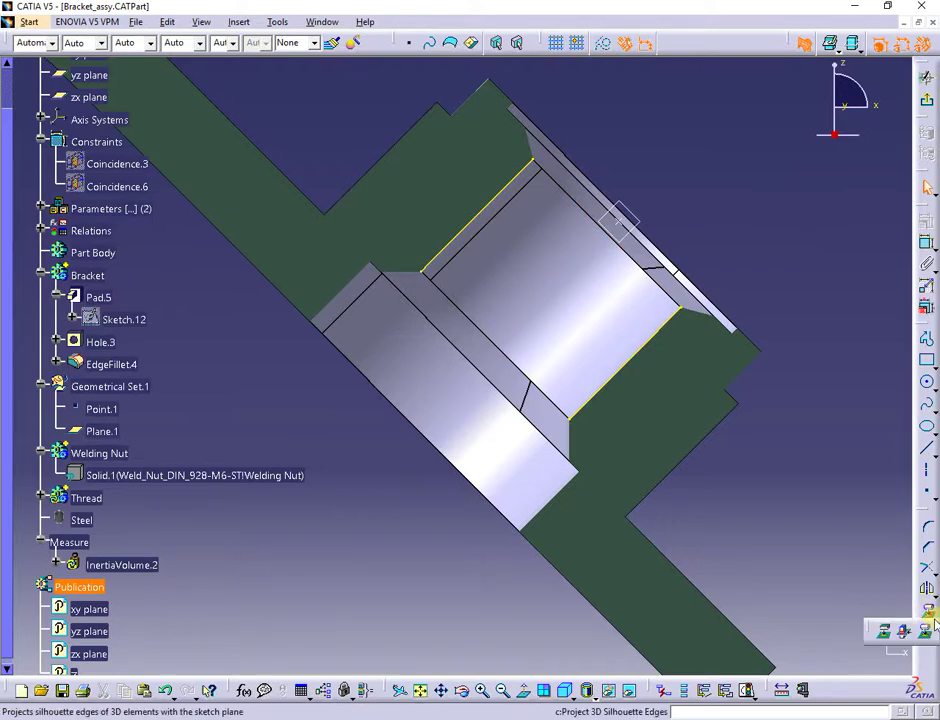
pyautogui.click(885, 632)
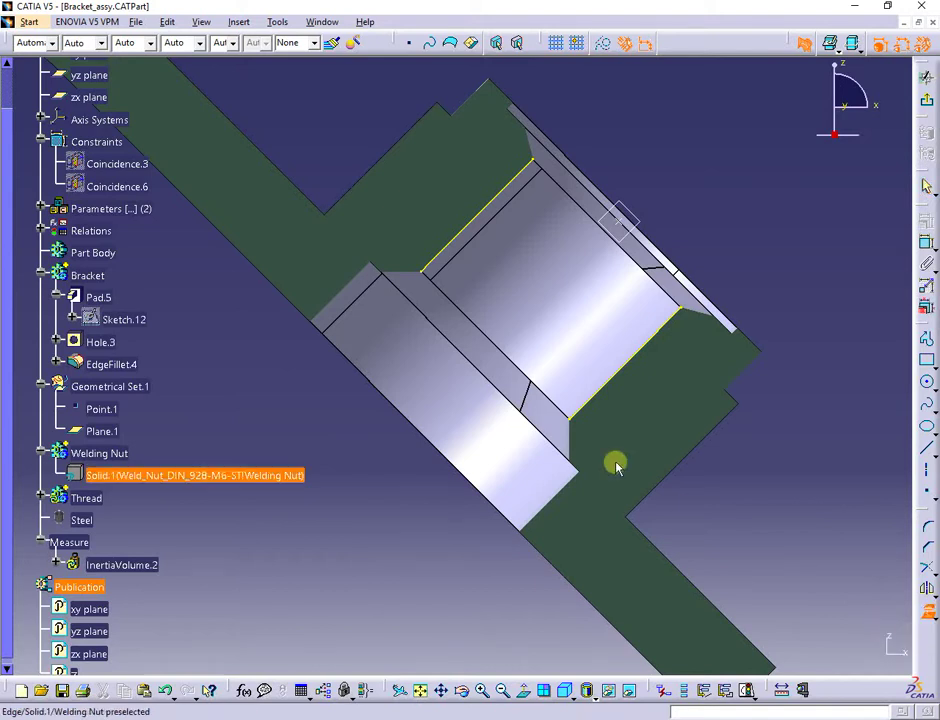
pyautogui.click(548, 438)
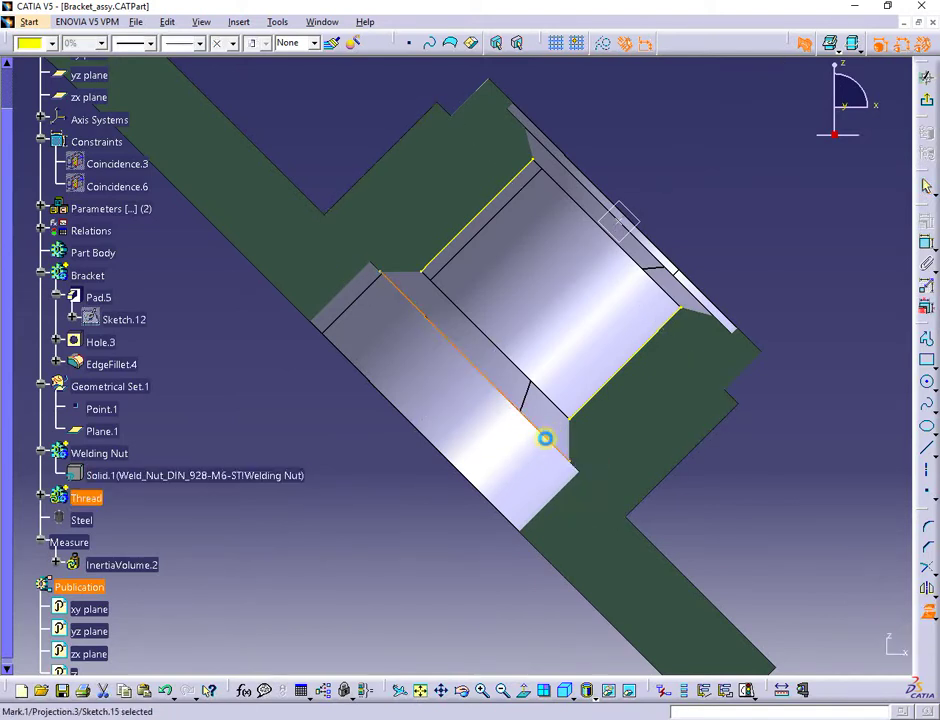
pyautogui.click(927, 612)
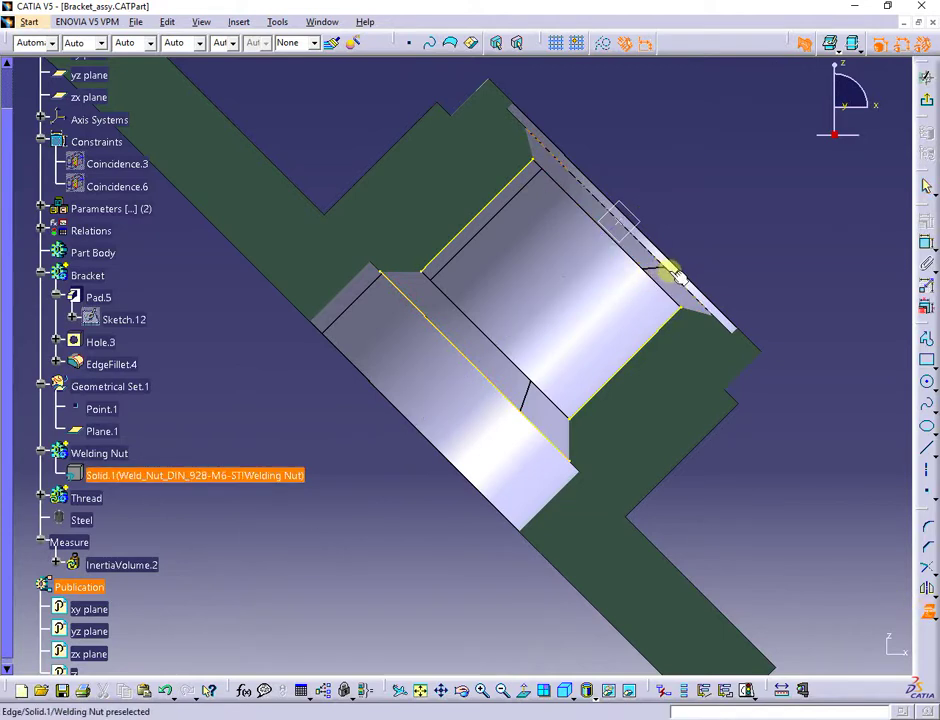
pyautogui.click(677, 274)
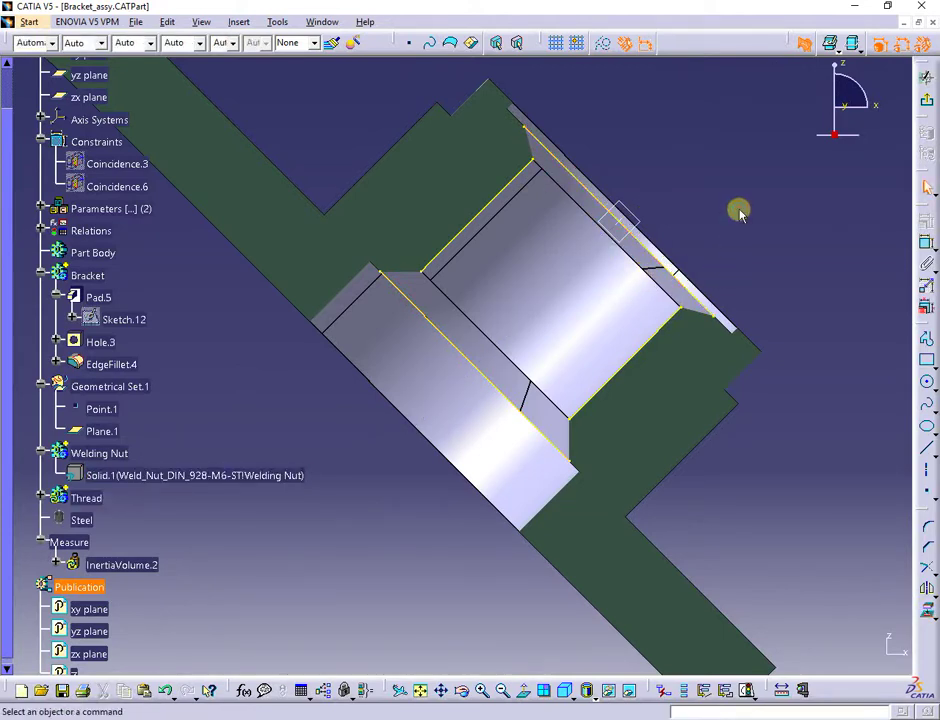
# Draw a sketch axis through the nut's bore between two edge points.
pyautogui.click(927, 476)
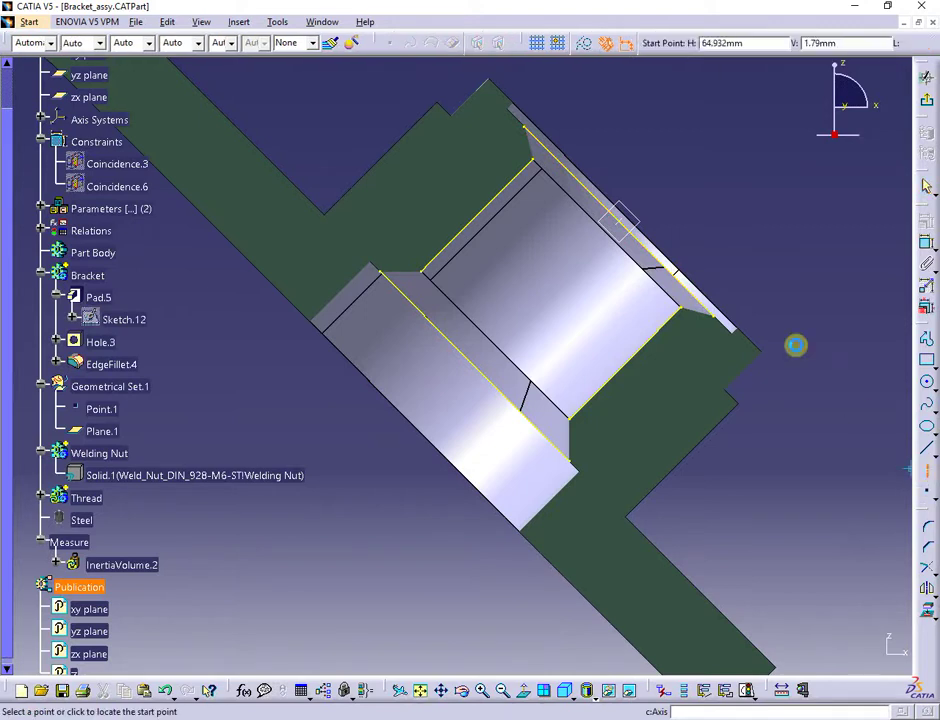
pyautogui.click(622, 223)
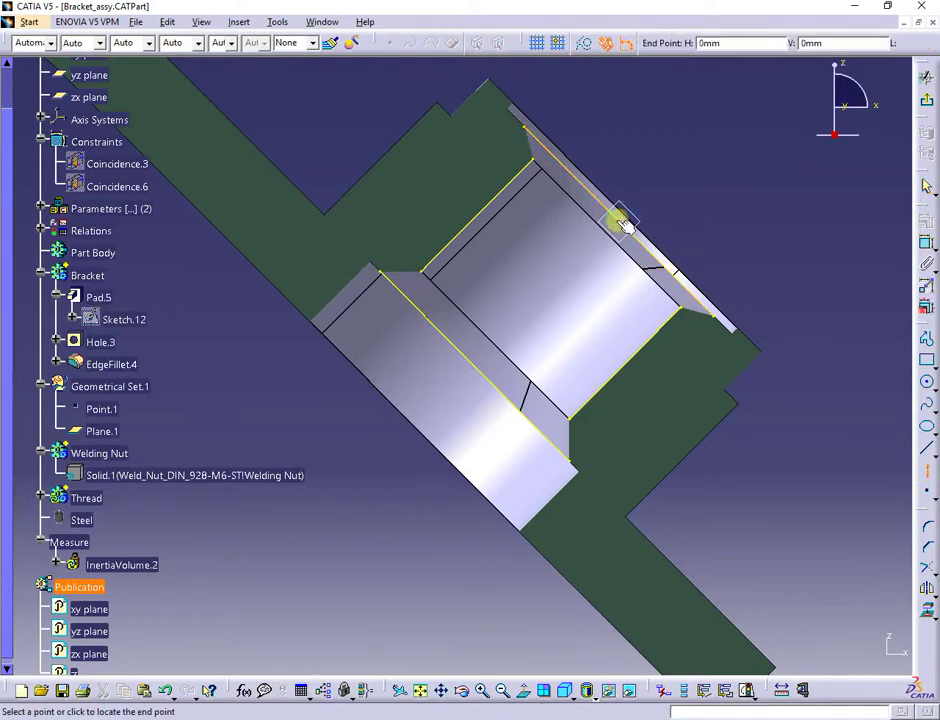
pyautogui.click(481, 366)
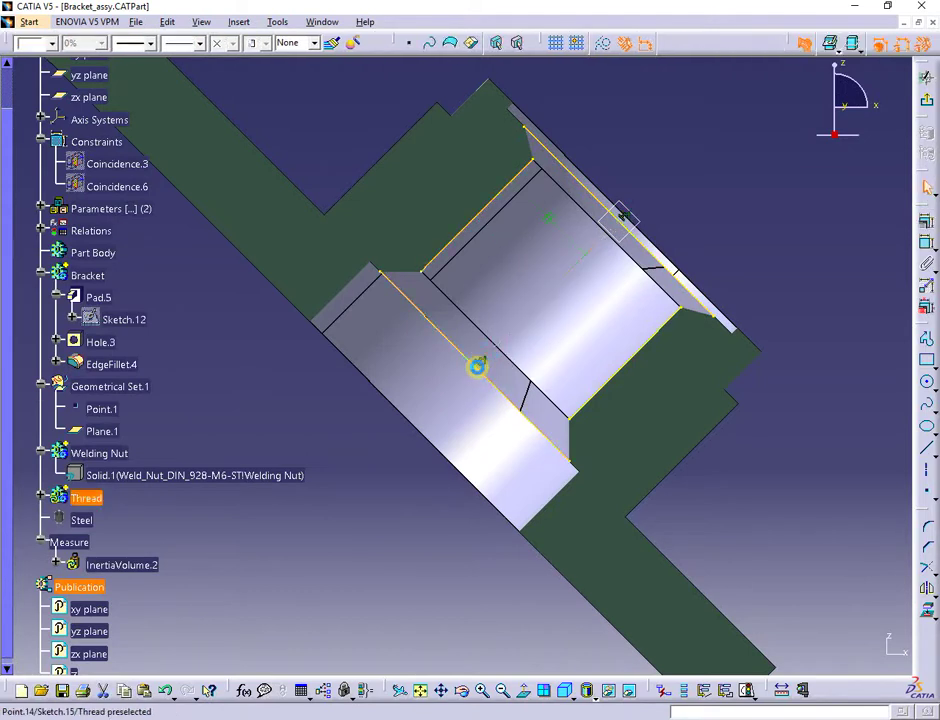
pyautogui.click(753, 147)
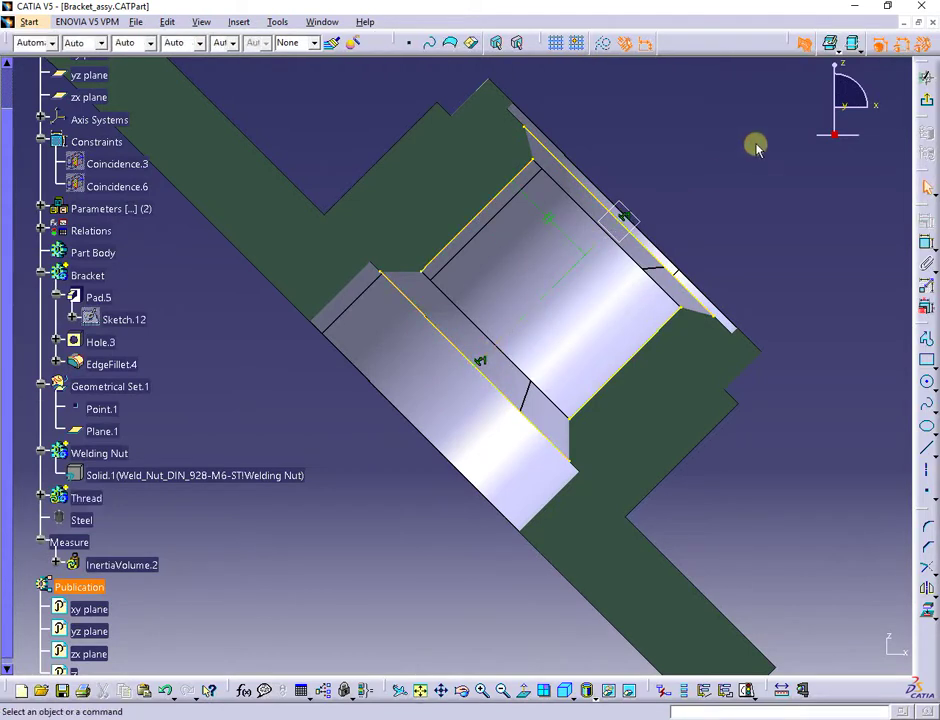
# Convert the lower and top-right projected edges into dashed construction lines.
pyautogui.click(497, 388)
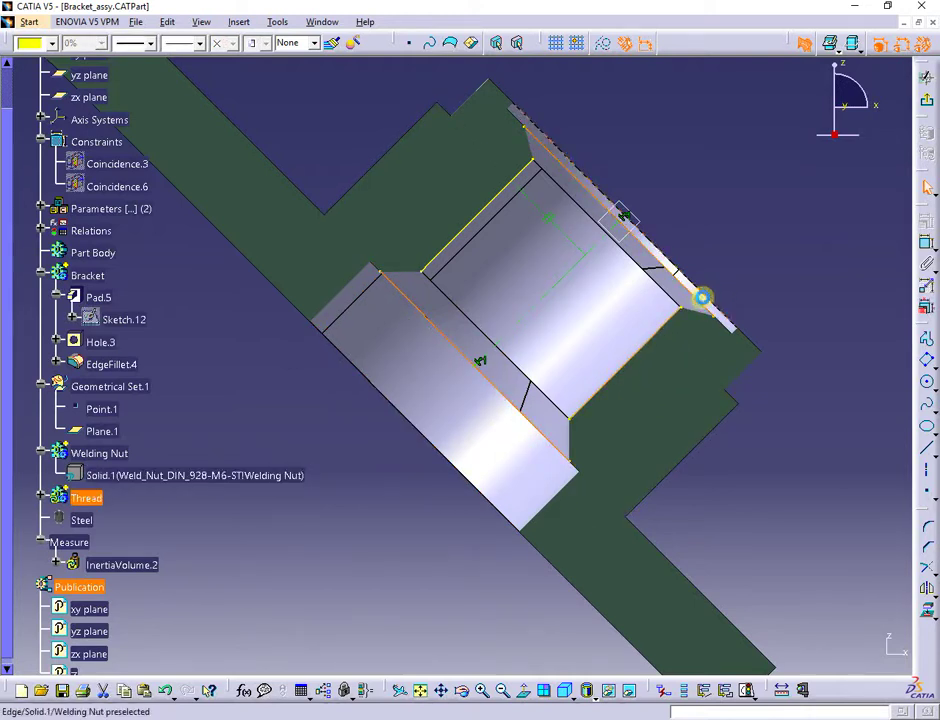
pyautogui.keyDown('ctrl'); pyautogui.click(704, 299); pyautogui.keyUp('ctrl')
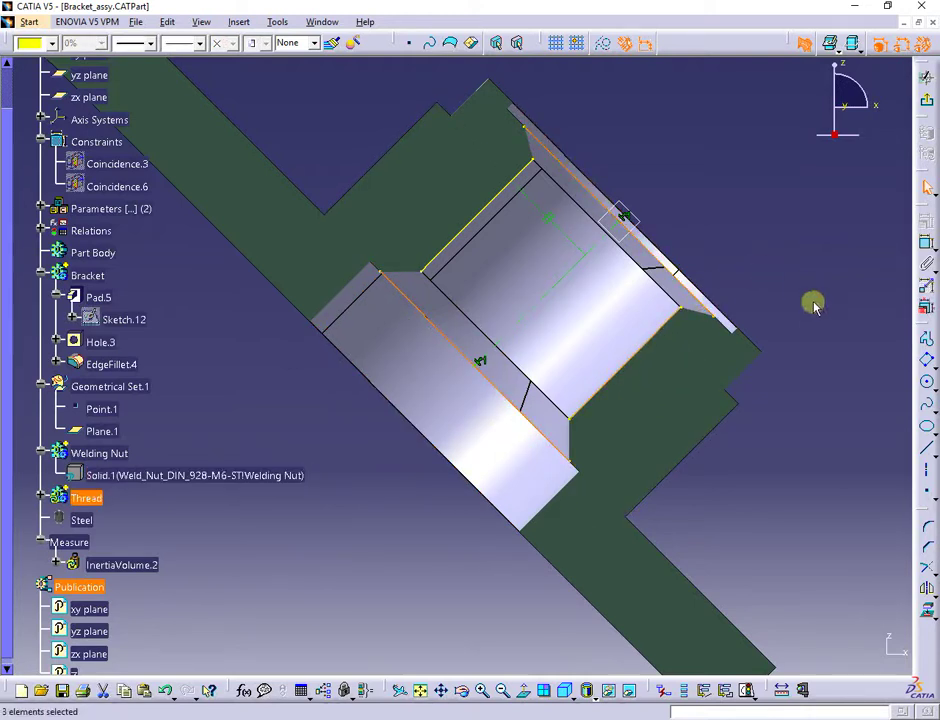
pyautogui.click(606, 49)
pyautogui.click(765, 250)
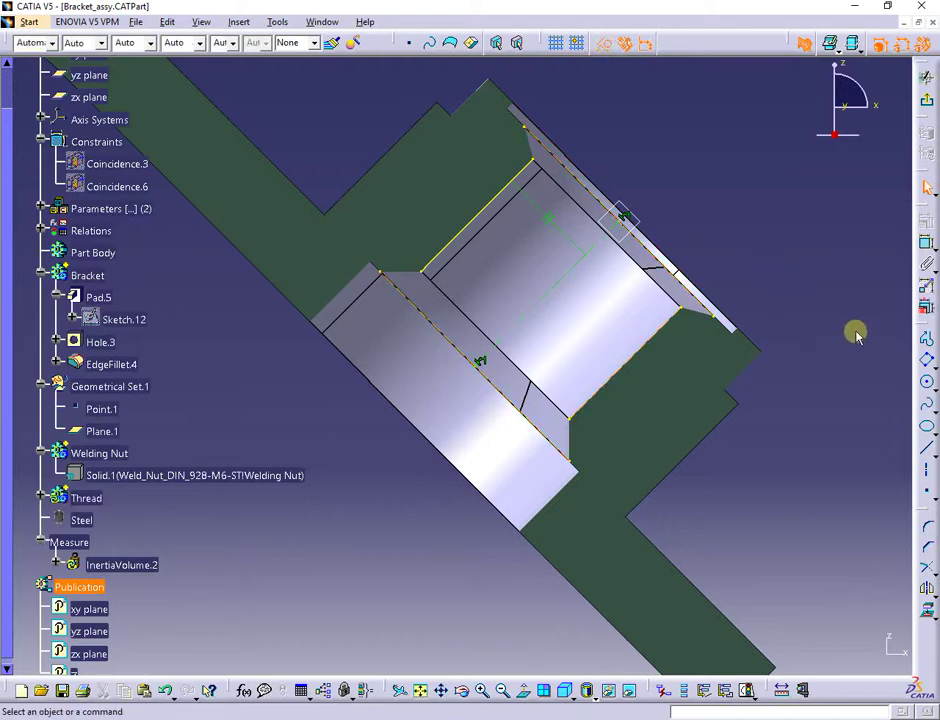
pyautogui.click(931, 363)
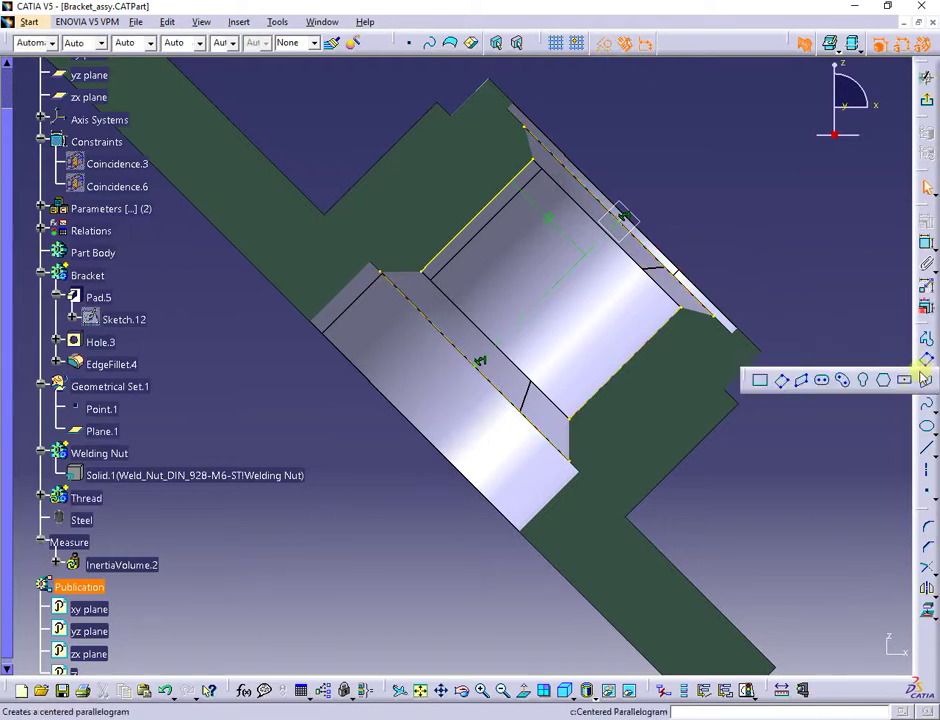
# Draw an oriented rectangle along the nut's outer thread edge as standard geometry.
pyautogui.click(782, 381)
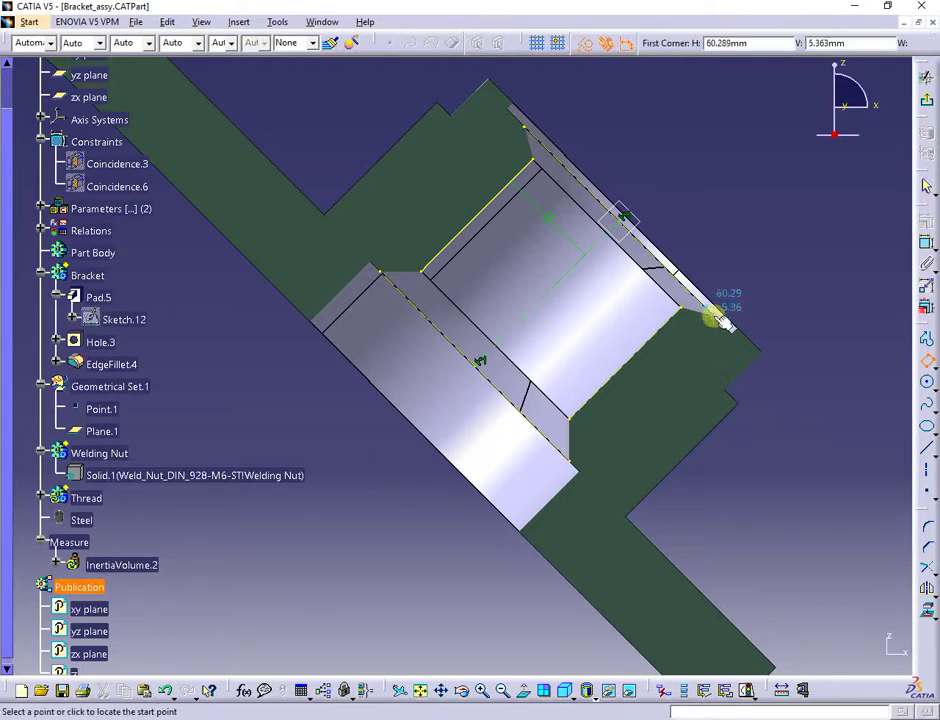
pyautogui.click(718, 318)
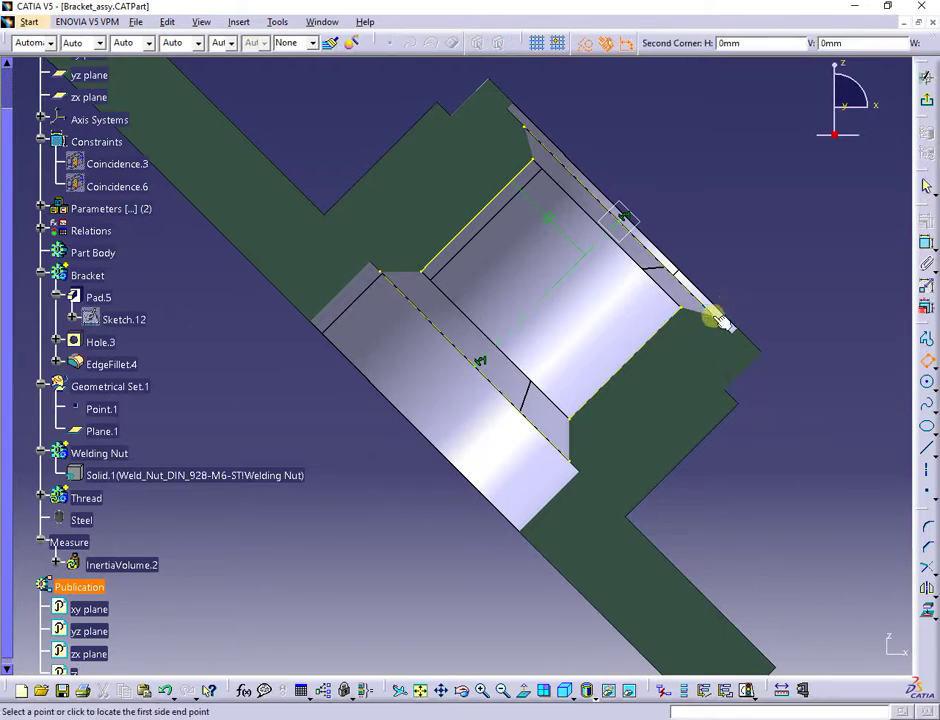
pyautogui.click(574, 450)
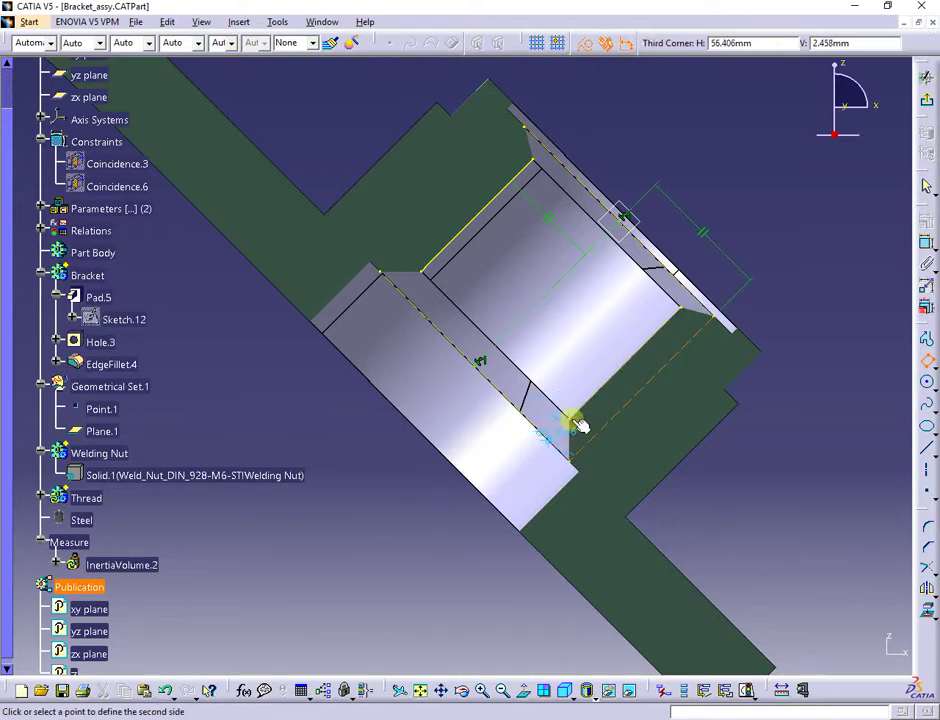
pyautogui.click(576, 422)
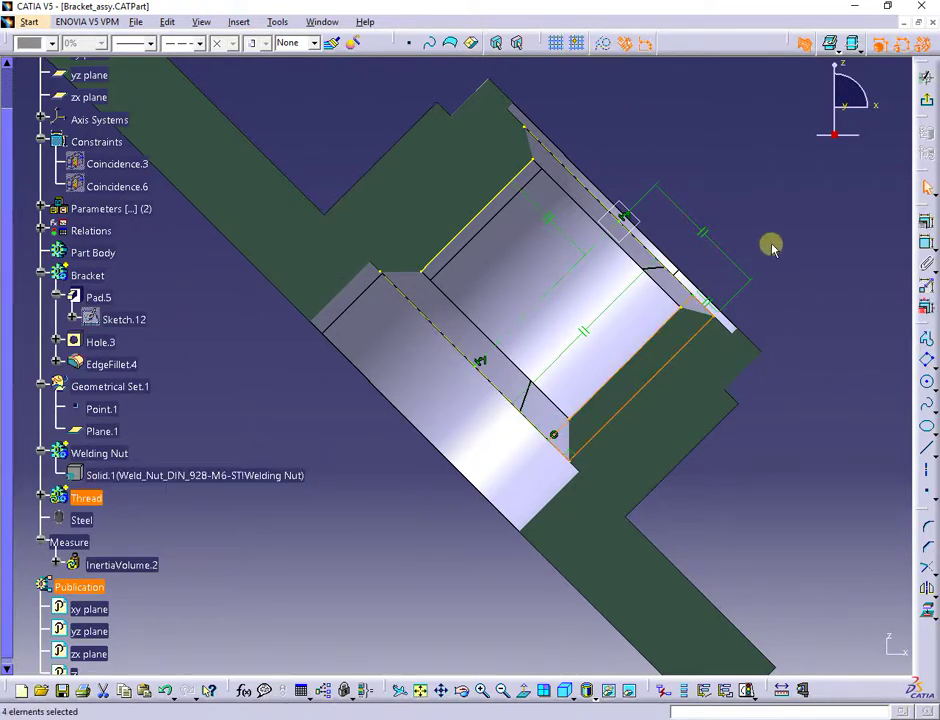
pyautogui.click(795, 310)
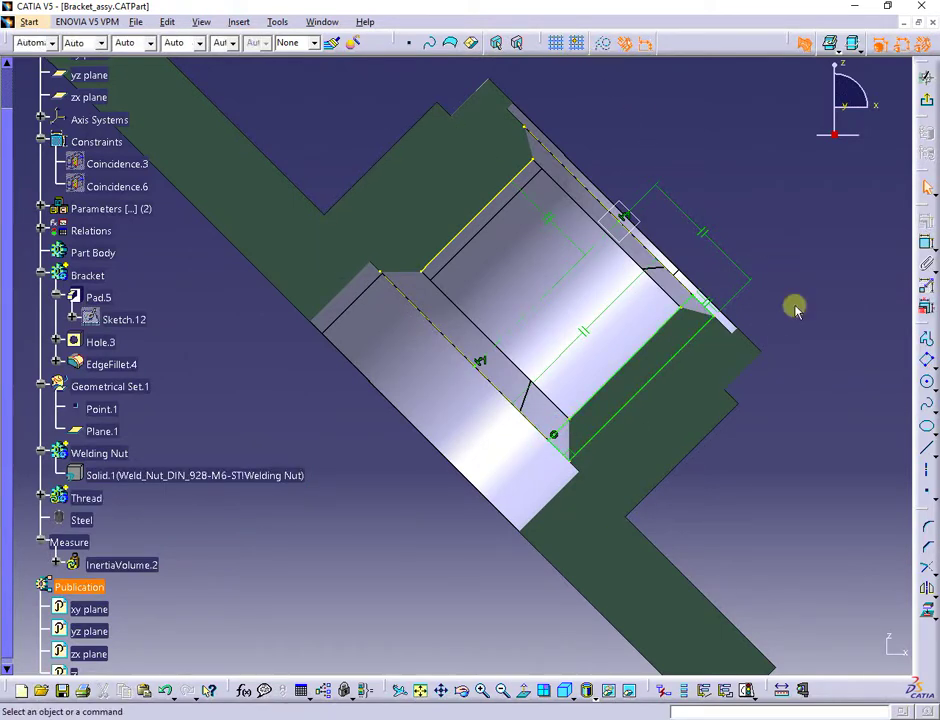
# Draw a diagonal line across the bore from the lower edge to the upper edge.
pyautogui.click(926, 452)
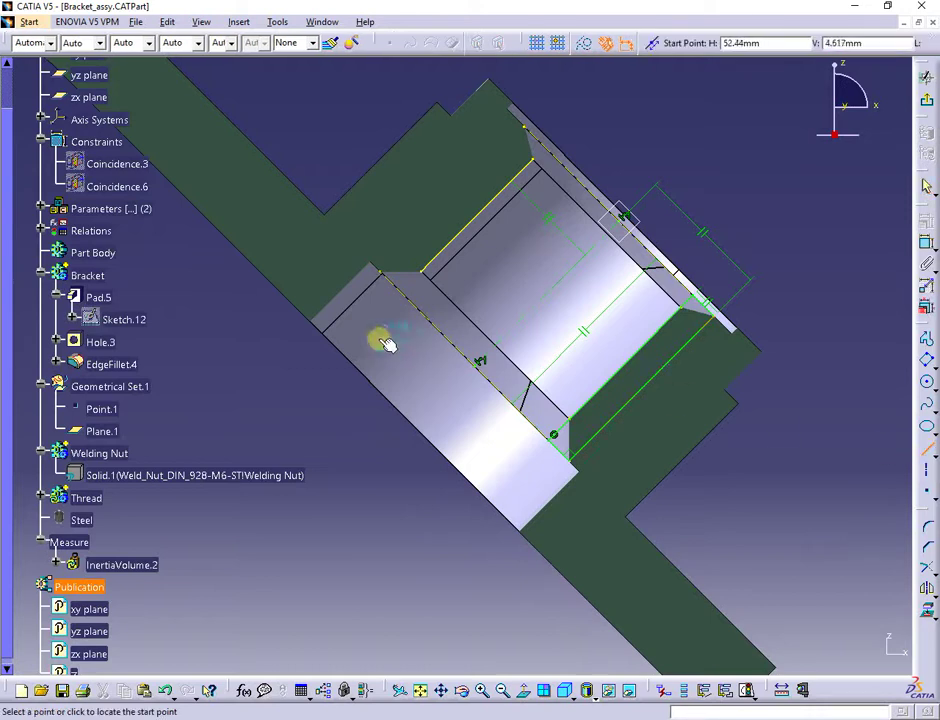
pyautogui.click(429, 315)
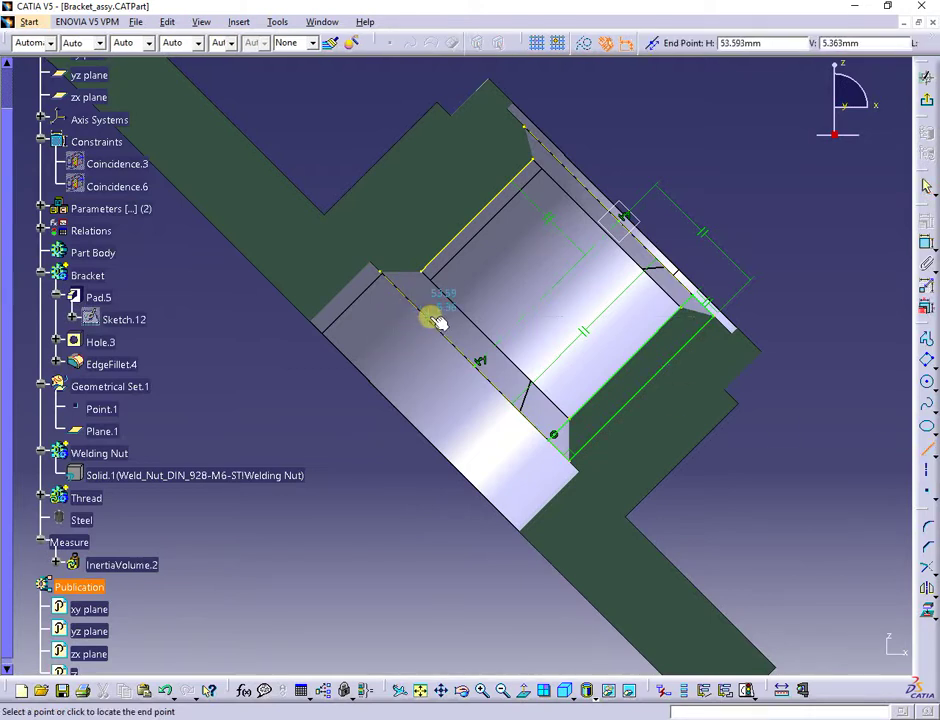
pyautogui.click(574, 167)
# Finish the diagonal line and add a short line ending on the nut's upper outer edge.
pyautogui.click(671, 132)
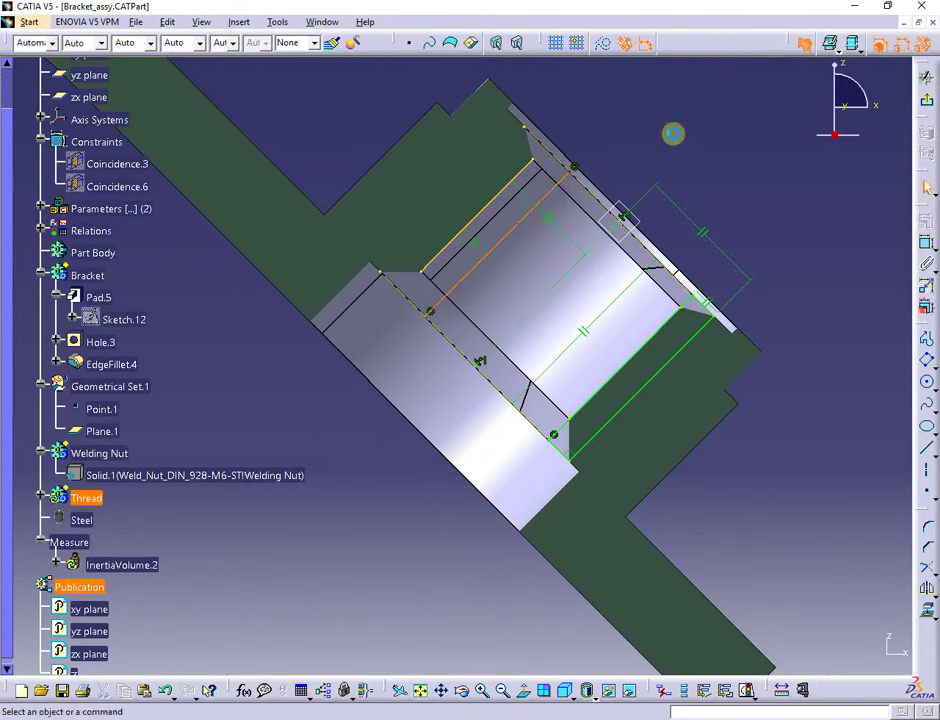
pyautogui.click(927, 452)
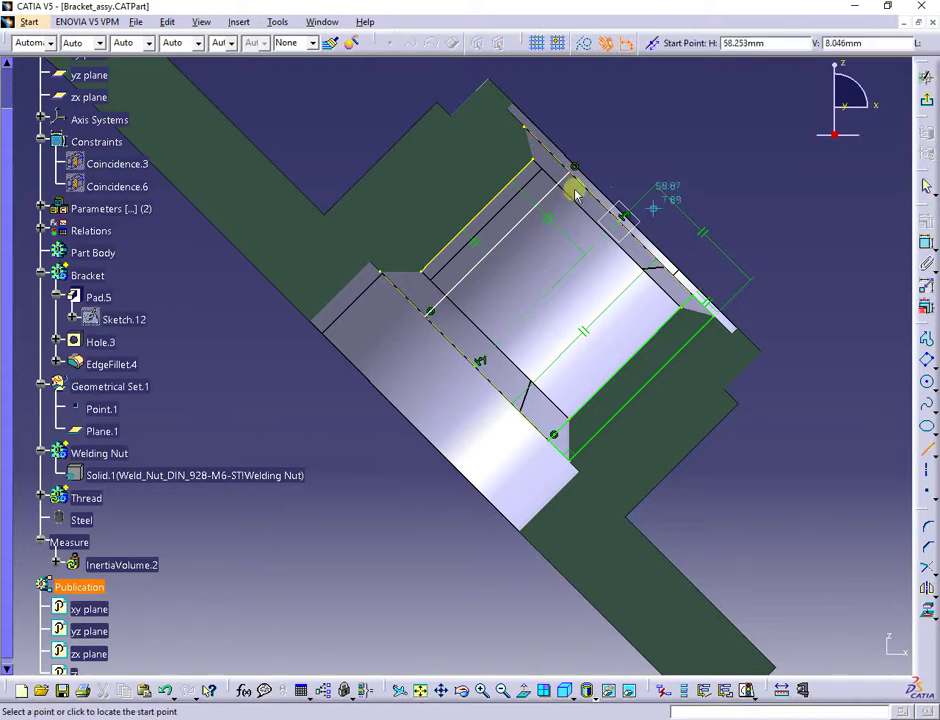
pyautogui.click(540, 158)
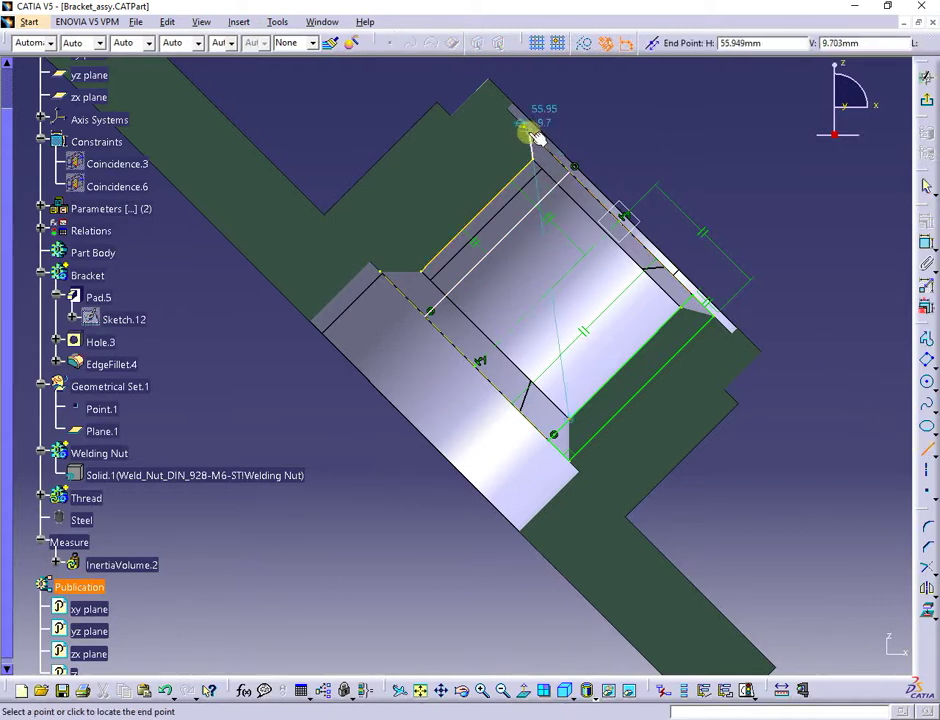
pyautogui.click(528, 122)
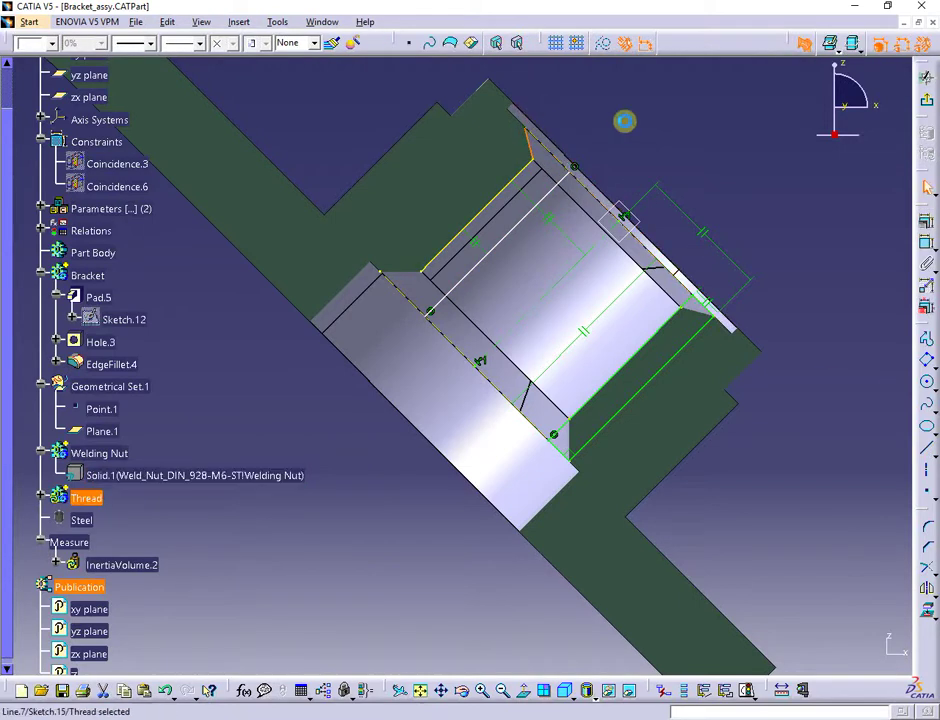
# Add a short line to the left edge and switch to Quick Trim.
pyautogui.click(924, 451)
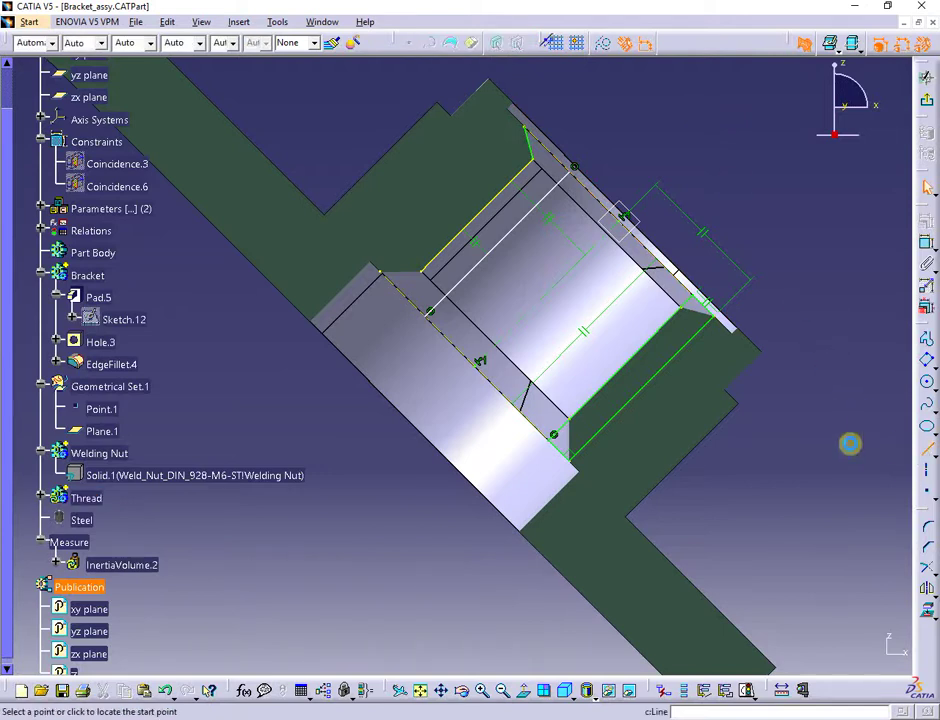
pyautogui.click(424, 269)
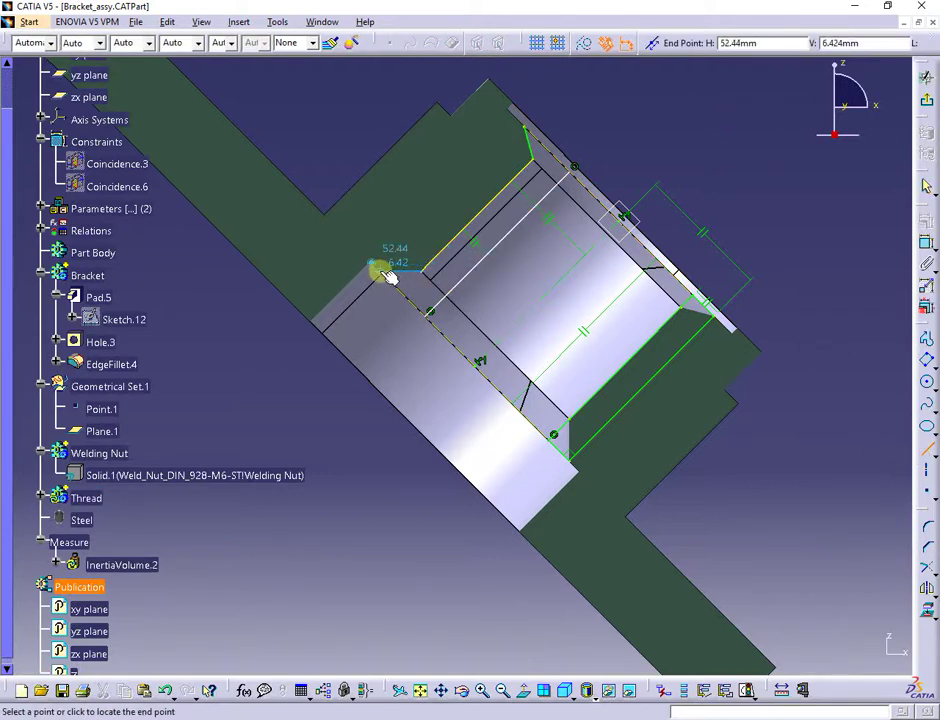
pyautogui.click(380, 270)
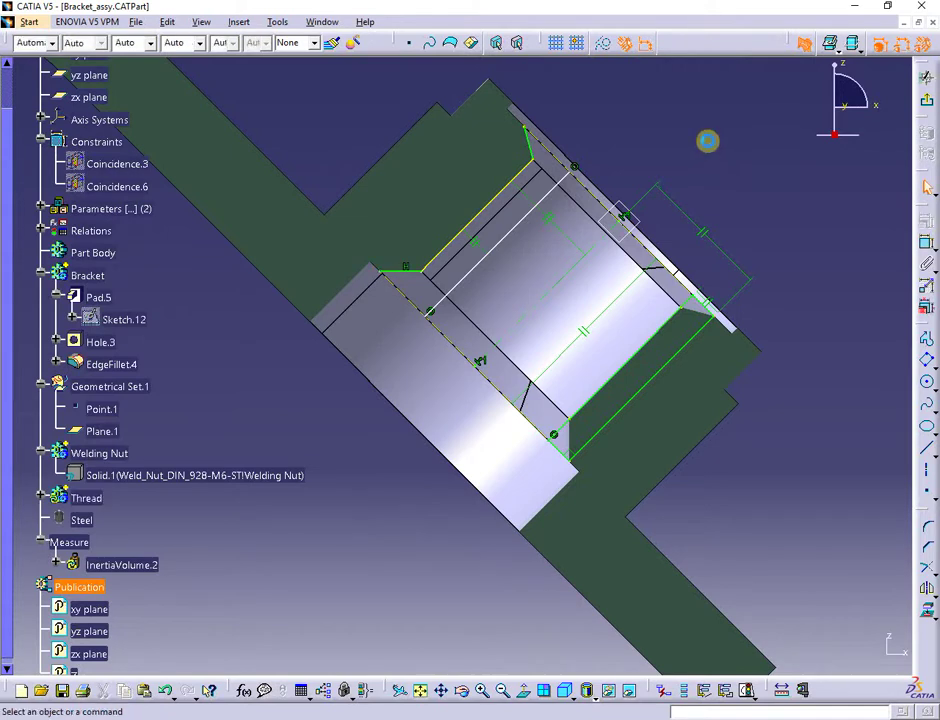
pyautogui.click(928, 570)
pyautogui.click(884, 585)
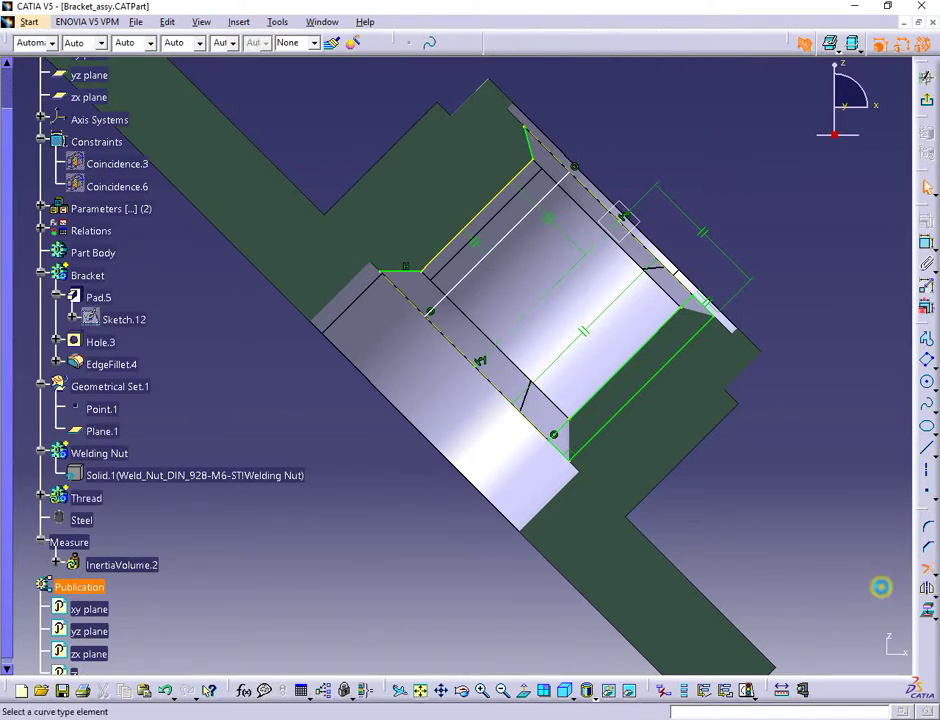
# Trim away two surplus sketch segments, accepting the constraint-loss warnings.
pyautogui.click(610, 192)
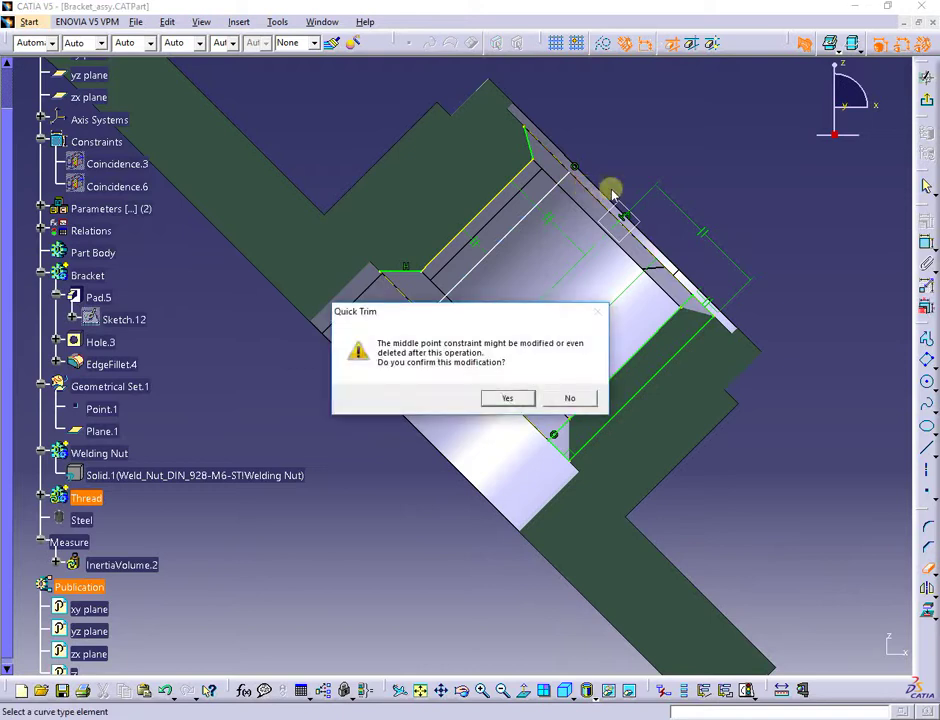
pyautogui.click(509, 399)
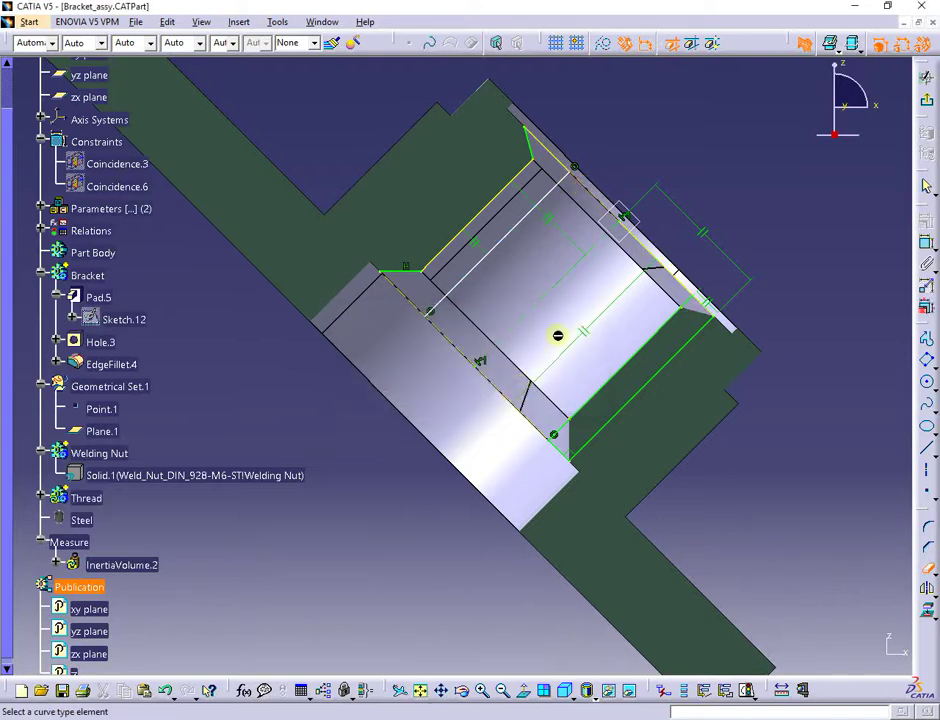
pyautogui.click(459, 364)
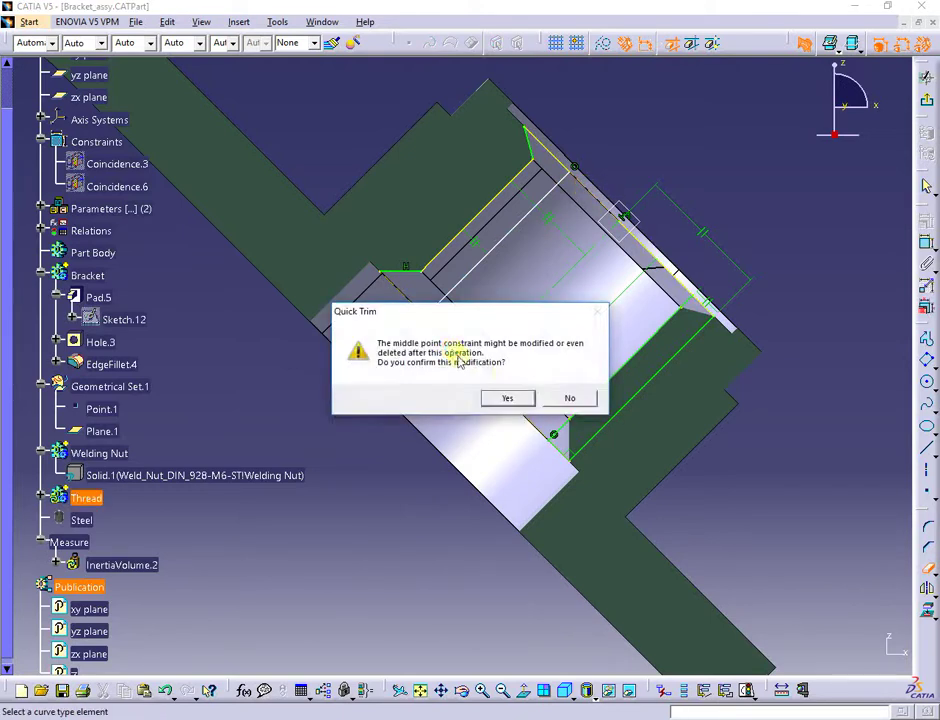
pyautogui.click(509, 399)
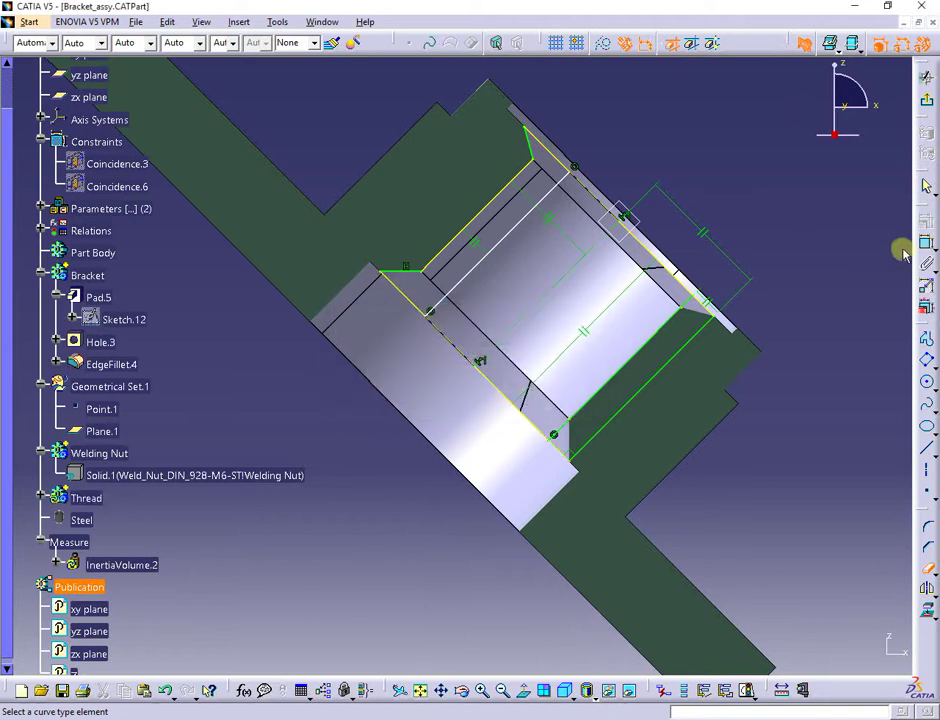
# Add an offset constraint between the two edges and set it to 0.5 mm.
pyautogui.click(503, 236)
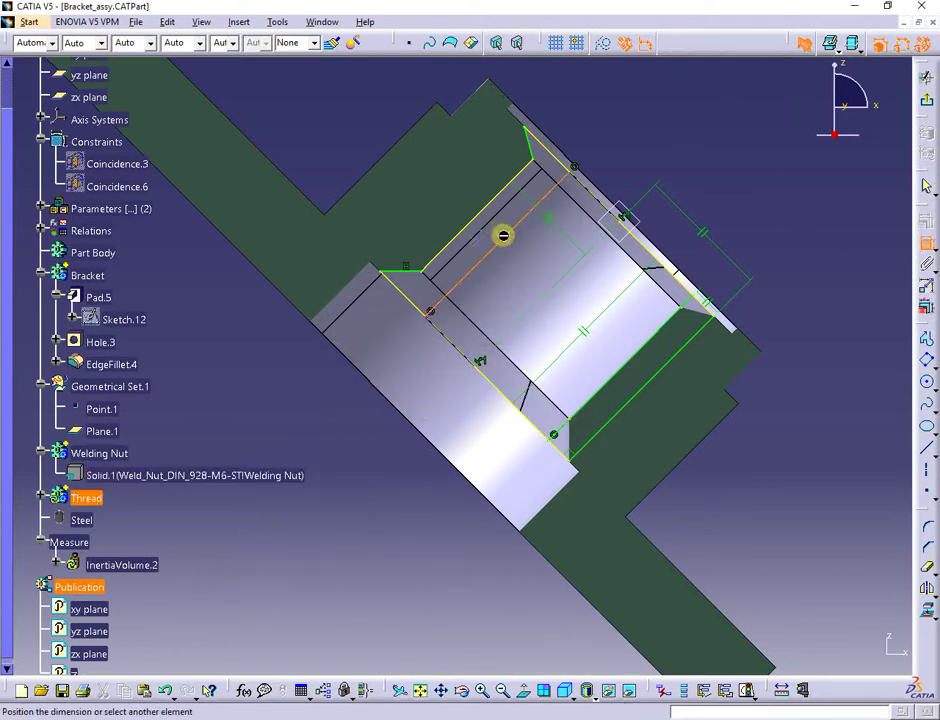
pyautogui.click(487, 213)
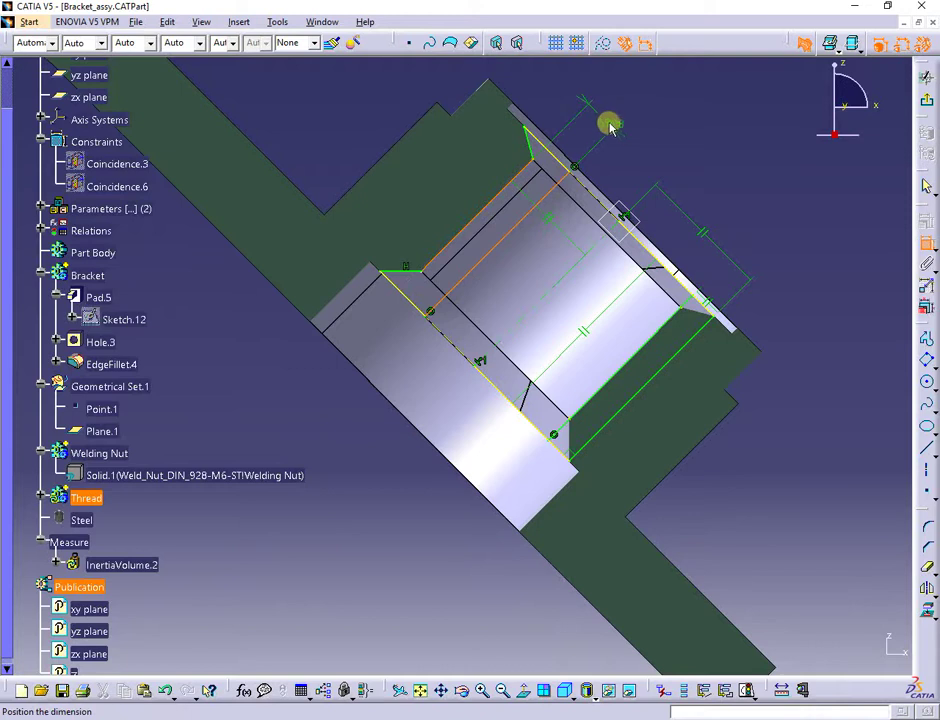
pyautogui.click(612, 128)
pyautogui.doubleClick(608, 122)
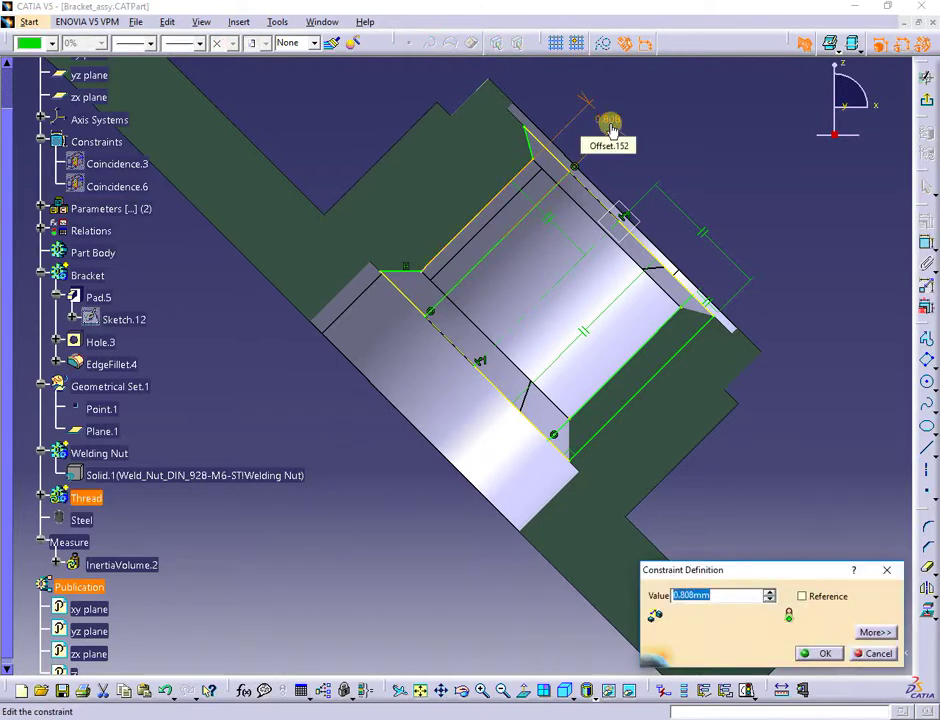
pyautogui.write('0.5')
pyautogui.press('Return')
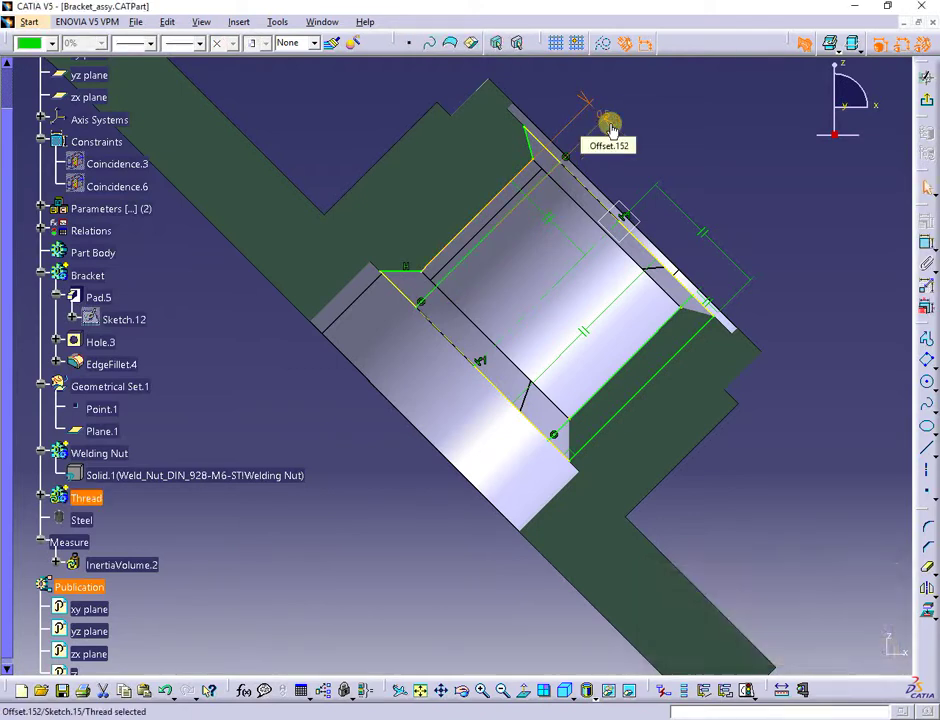
# Make the upper and lower arcs construction geometry and confirm the sketch is iso-constrained.
pyautogui.click(650, 249)
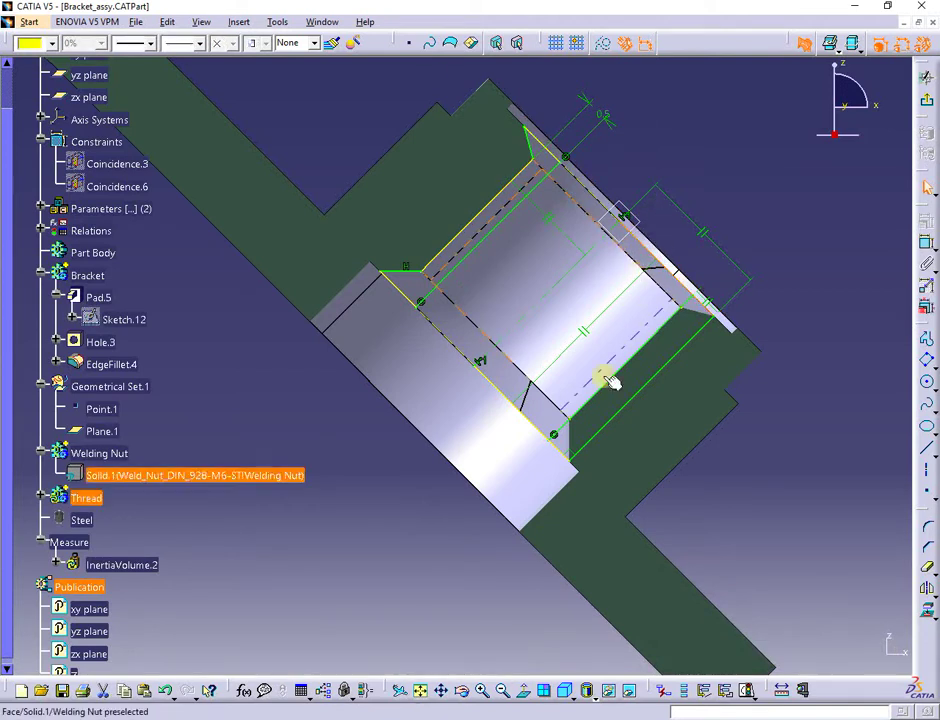
pyautogui.keyDown('ctrl'); pyautogui.click(540, 427); pyautogui.keyUp('ctrl')
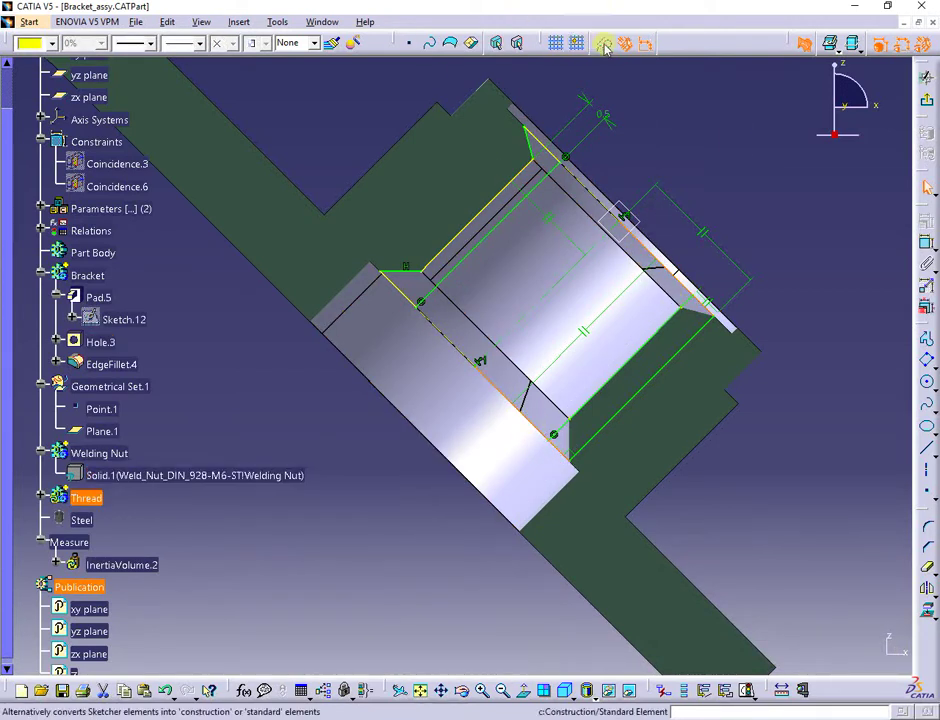
pyautogui.click(606, 46)
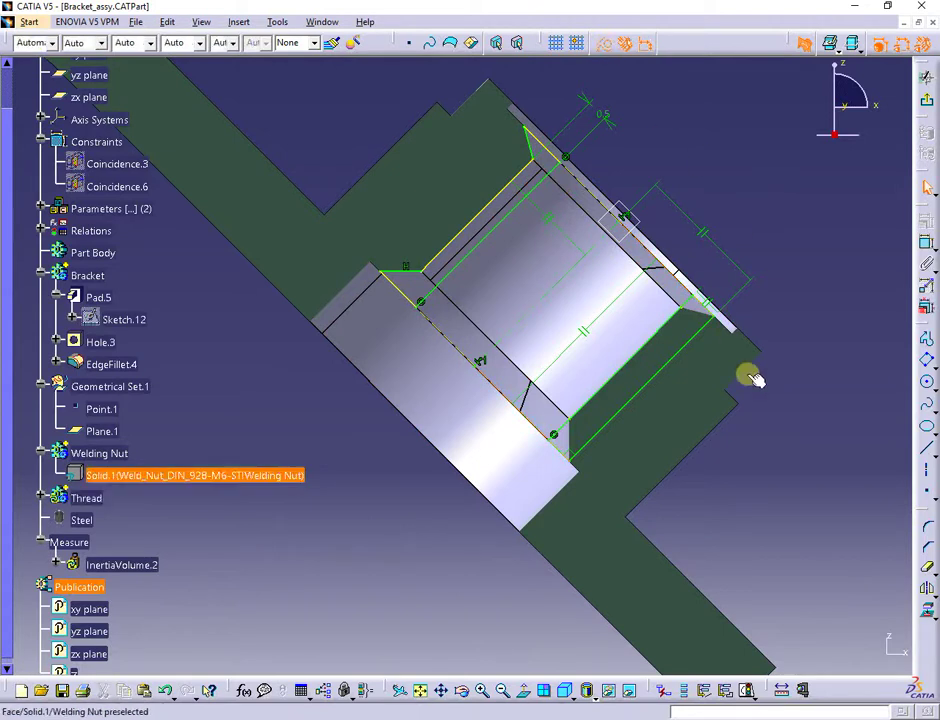
pyautogui.click(749, 690)
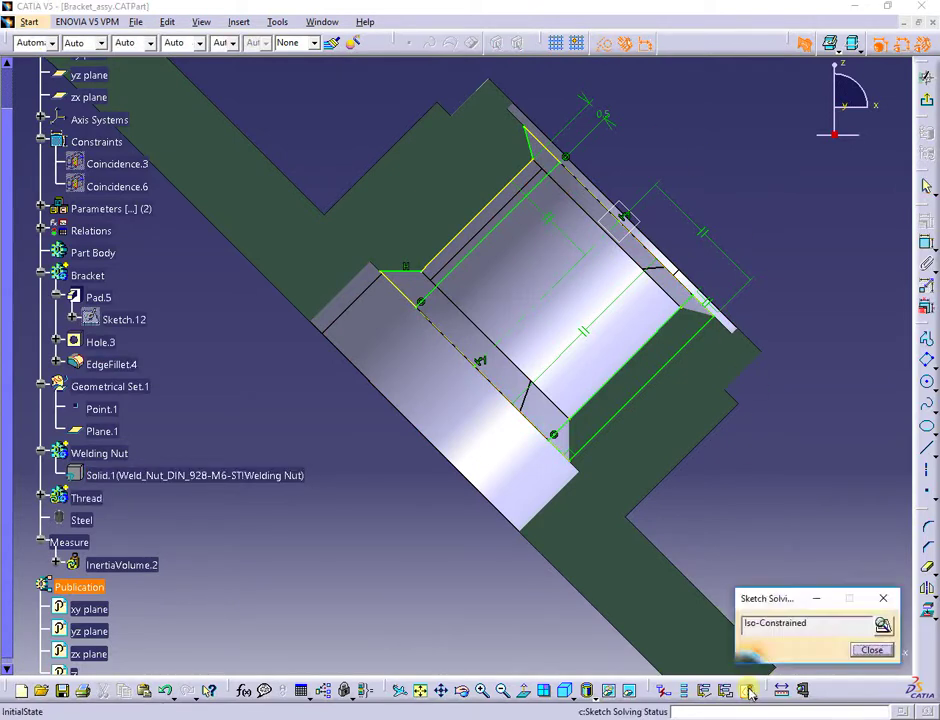
pyautogui.click(864, 650)
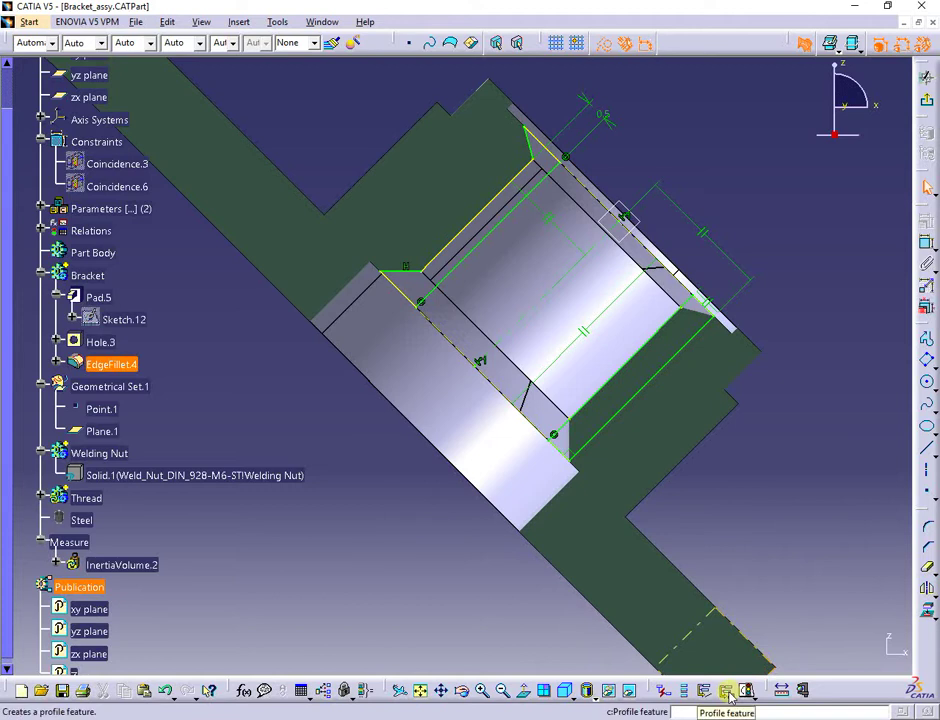
# Create output profile Profile.16 by selecting Line.6 in the sketch.
pyautogui.click(727, 691)
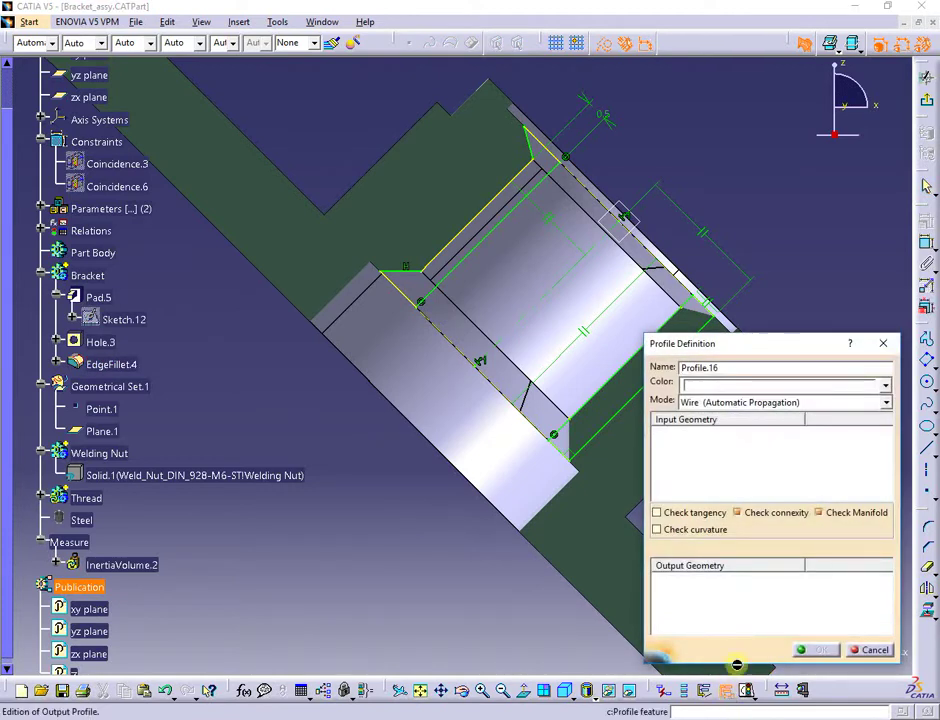
pyautogui.click(489, 233)
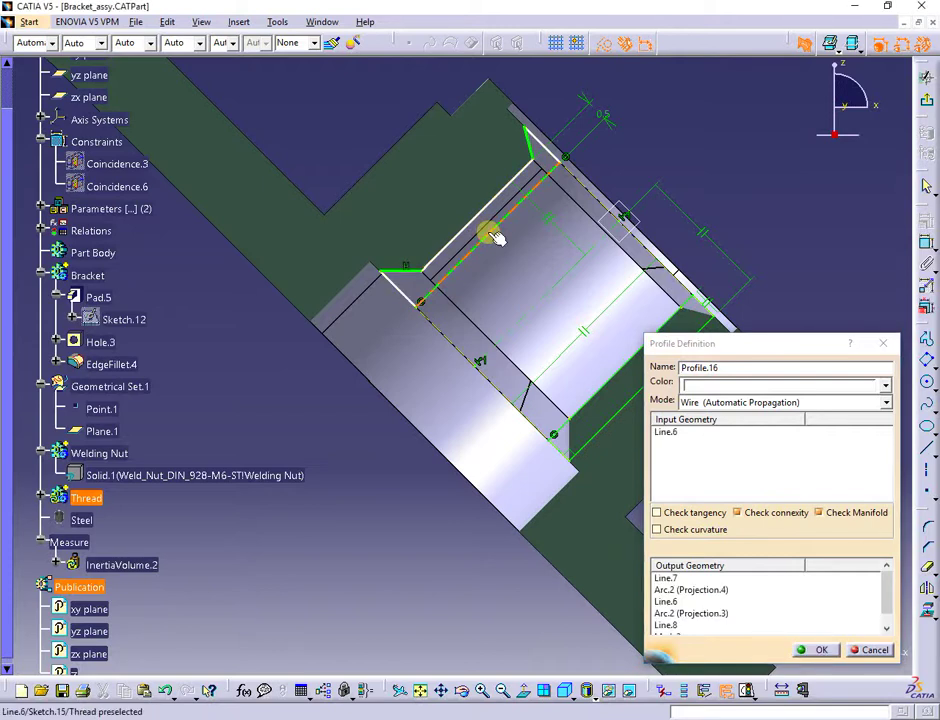
pyautogui.click(806, 649)
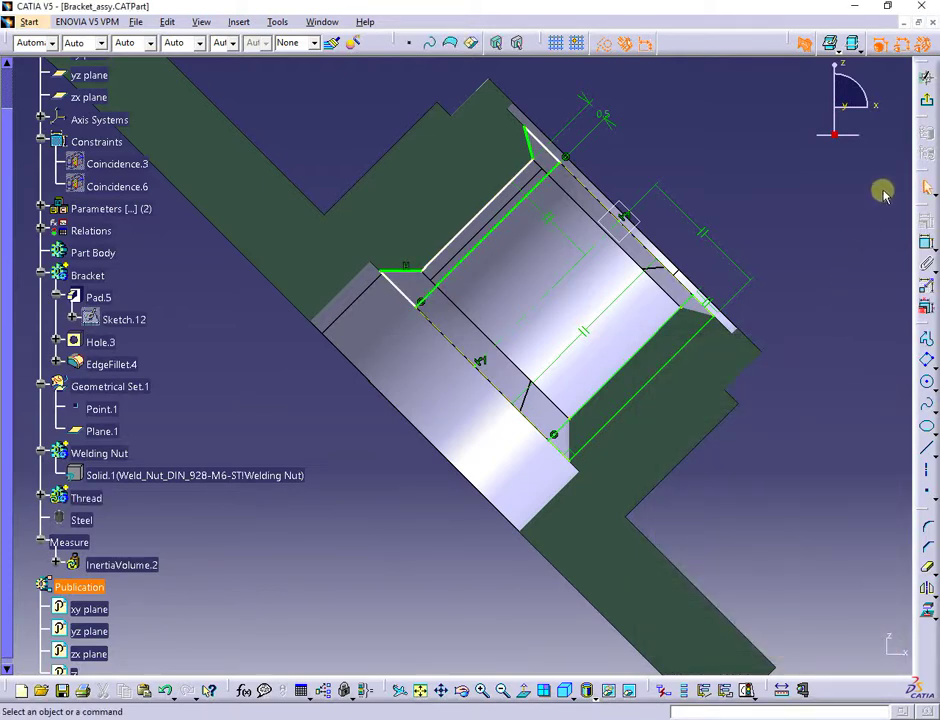
# Exit the sketch and expand Thread > Sketch.15 > Outputs to reveal Profile.16, zooming onto the nut.
pyautogui.click(929, 104)
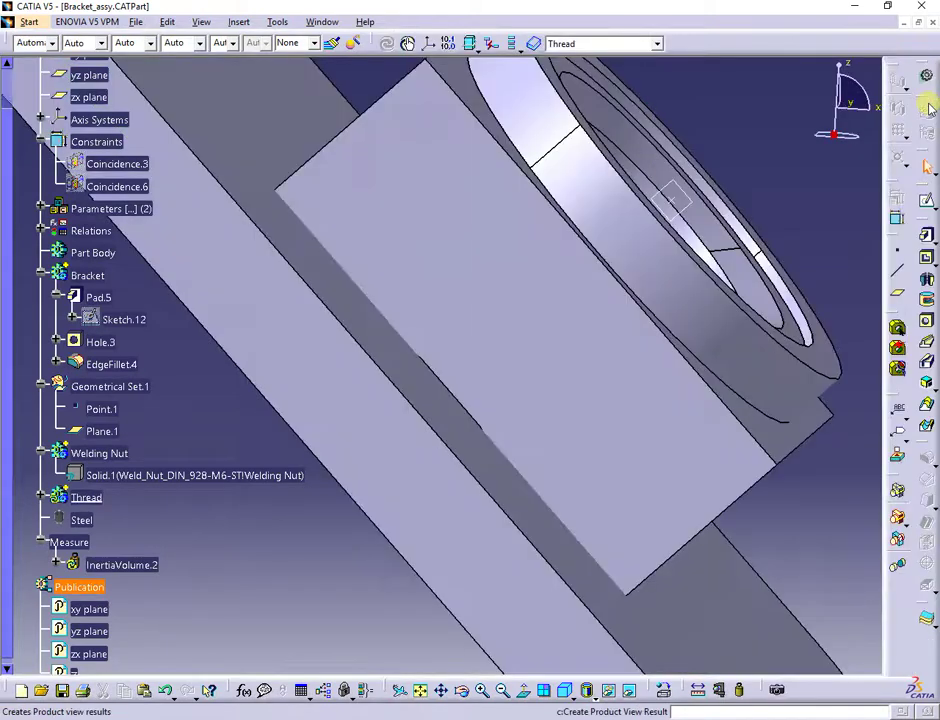
pyautogui.moveTo(529, 488)
pyautogui.mouseDown(button='middle')
pyautogui.moveTo(629, 336)
pyautogui.moveTo(541, 491)
pyautogui.mouseUp(button='middle')
pyautogui.scroll(1, 265, 555)
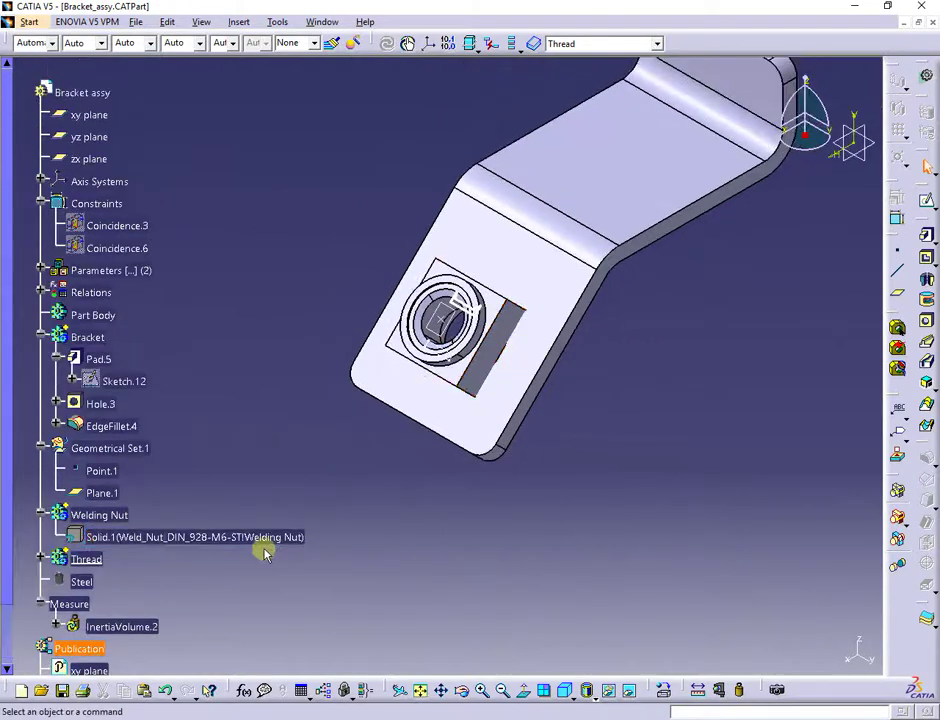
pyautogui.click(37, 558)
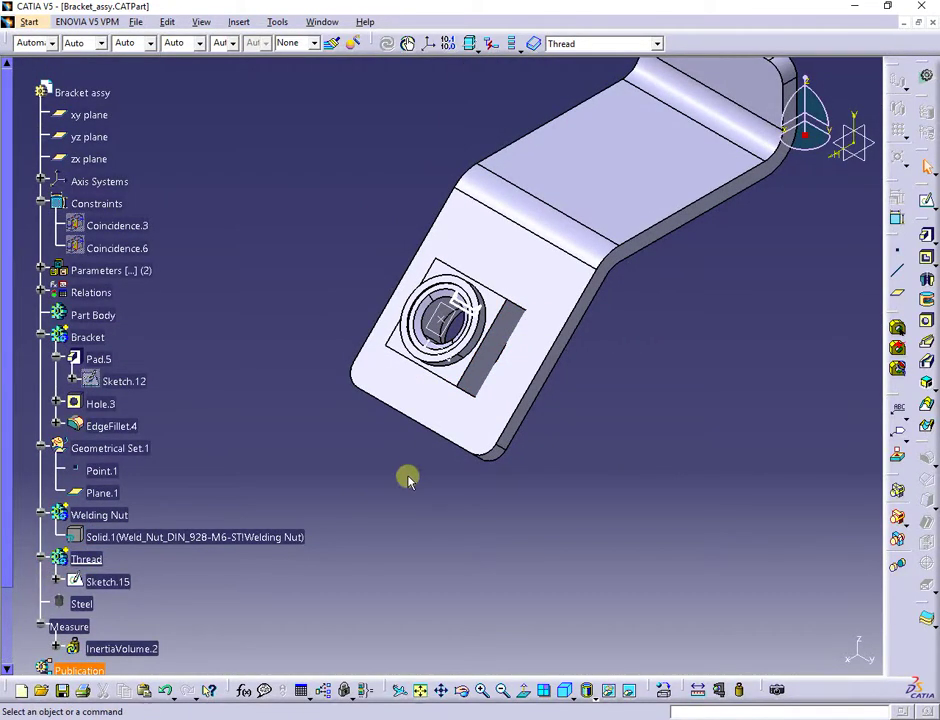
pyautogui.moveTo(408, 477); pyautogui.dragTo(351, 534, button='middle')
pyautogui.click(56, 581)
pyautogui.moveTo(300, 450)
pyautogui.mouseDown(button='middle')
pyautogui.moveTo(450, 500)
pyautogui.moveTo(640, 523)
pyautogui.moveTo(686, 386)
pyautogui.moveTo(629, 506)
pyautogui.moveTo(610, 515)
pyautogui.mouseUp(button='middle')
pyautogui.click(71, 648)
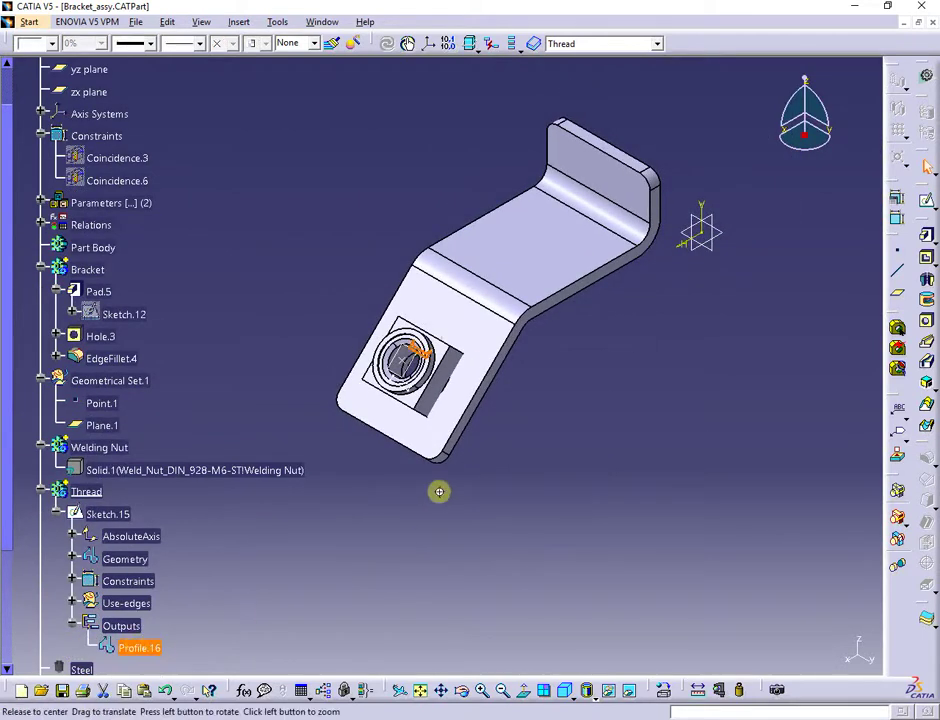
pyautogui.moveTo(439, 491); pyautogui.dragTo(268, 566, button='middle')
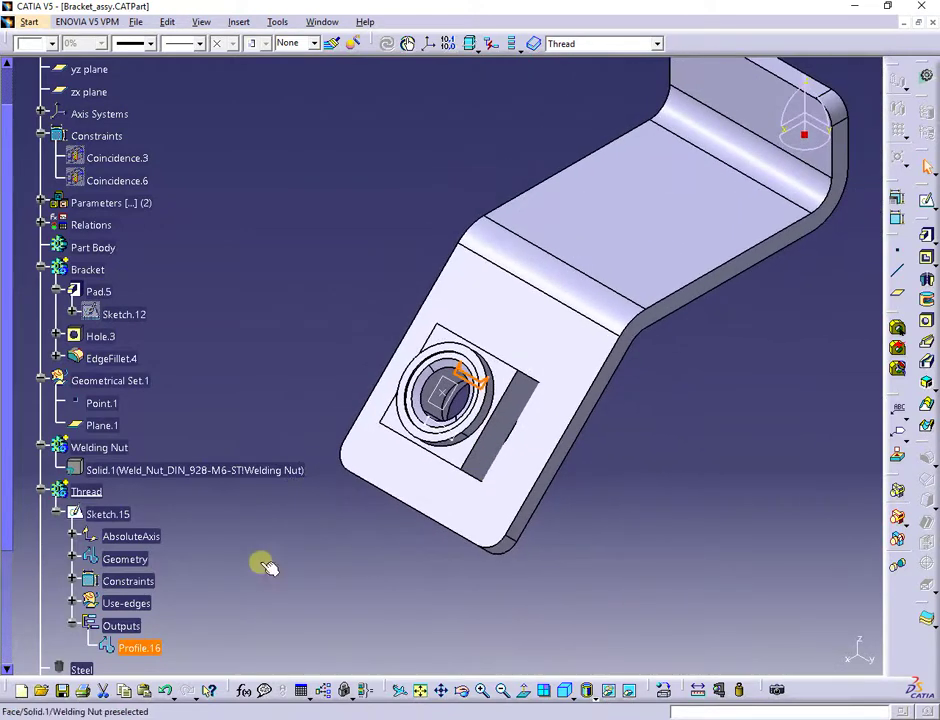
# Revolve Sketch.15 360° about its sketch axis to create Shaft.1.
pyautogui.click(237, 567)
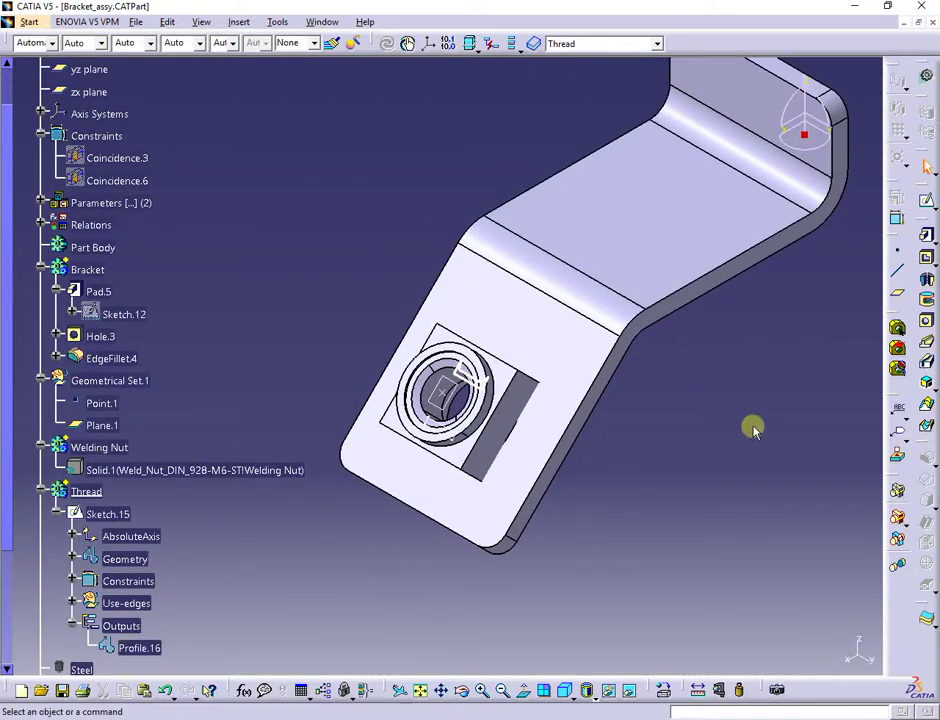
pyautogui.click(927, 283)
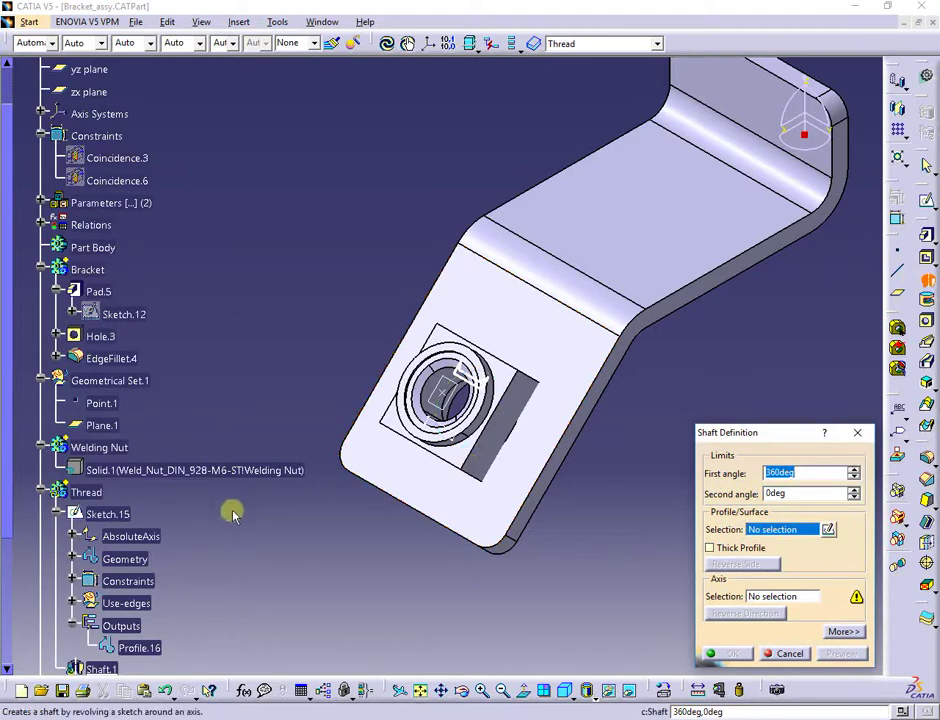
pyautogui.click(110, 514)
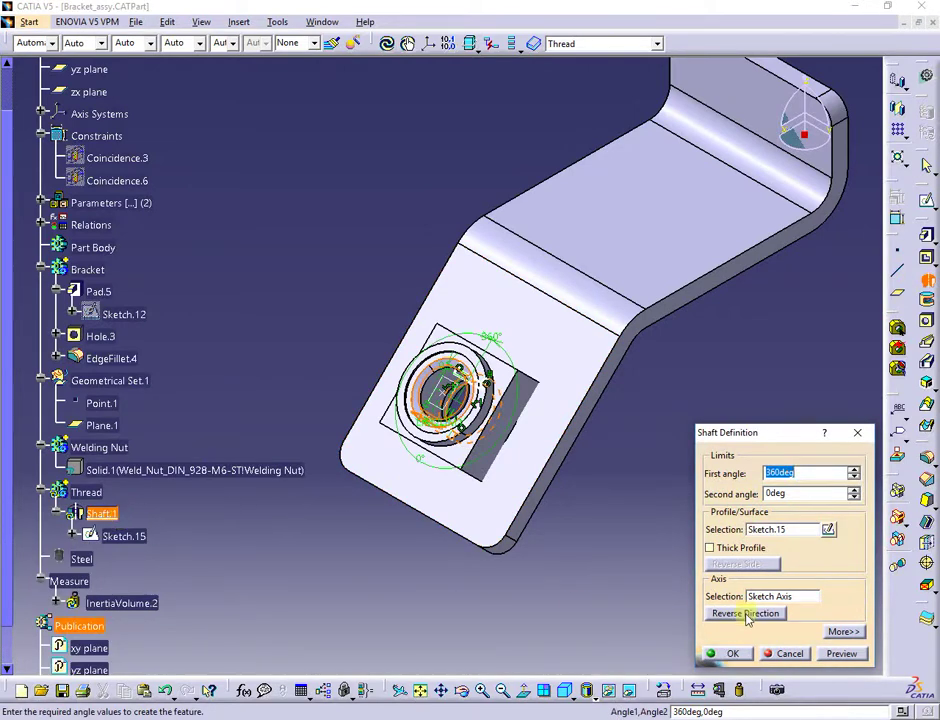
pyautogui.click(733, 653)
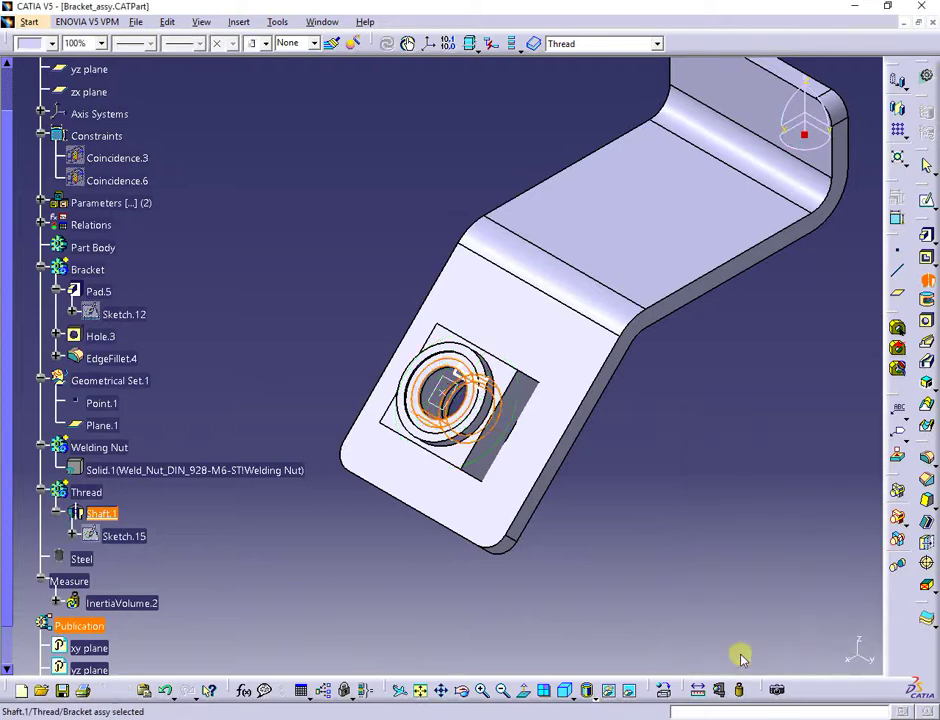
pyautogui.click(235, 627)
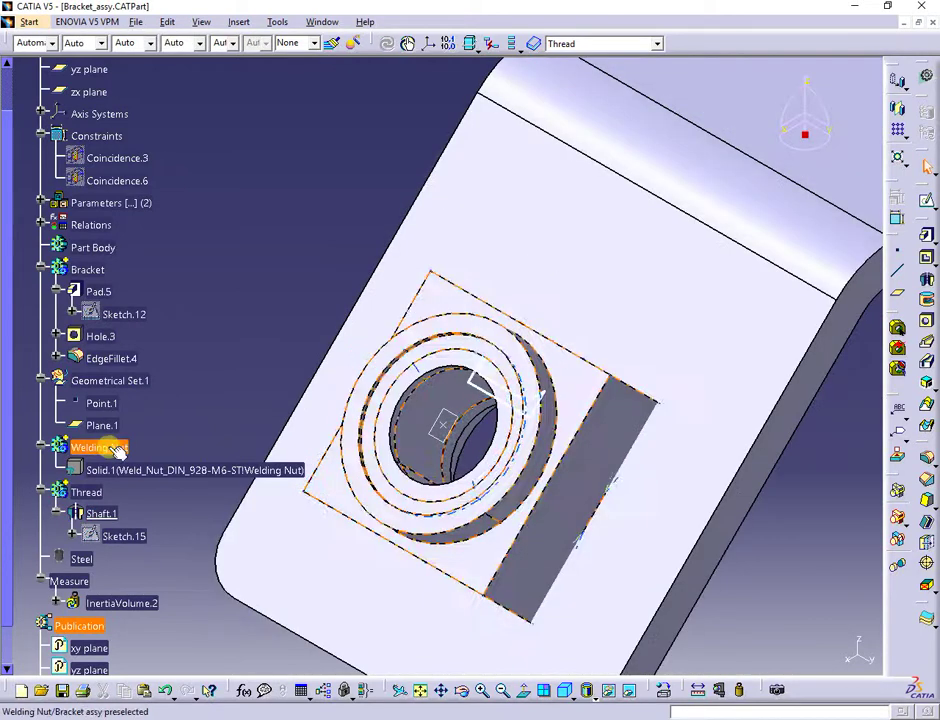
# Hide the Welding Nut and zoom in on the shaft inside the bore.
pyautogui.rightClick(108, 447)
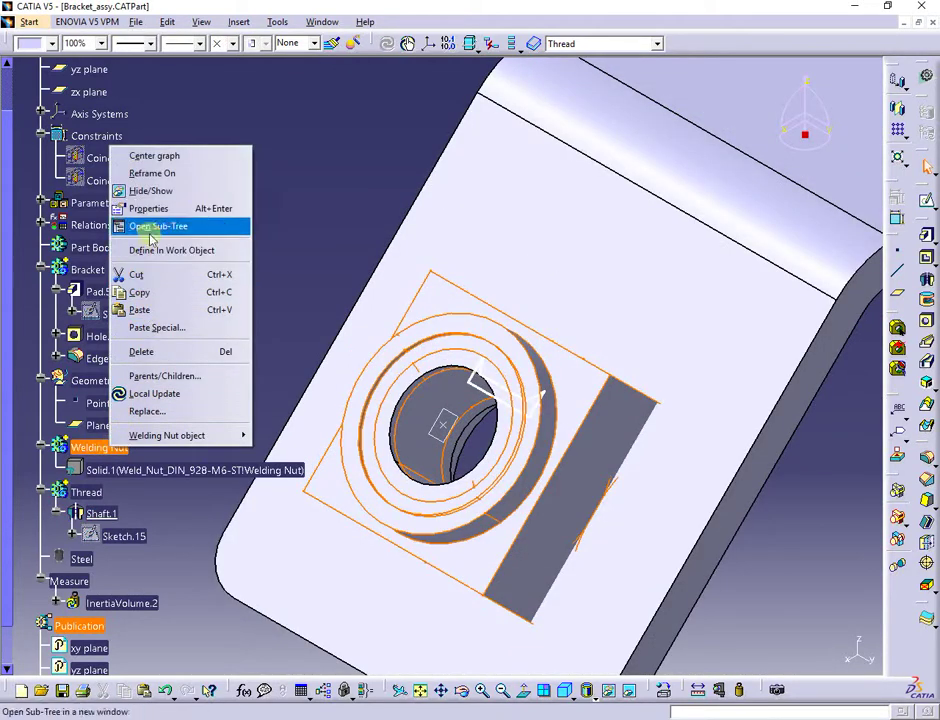
pyautogui.click(152, 190)
pyautogui.moveTo(241, 302); pyautogui.dragTo(345, 567, button='middle')
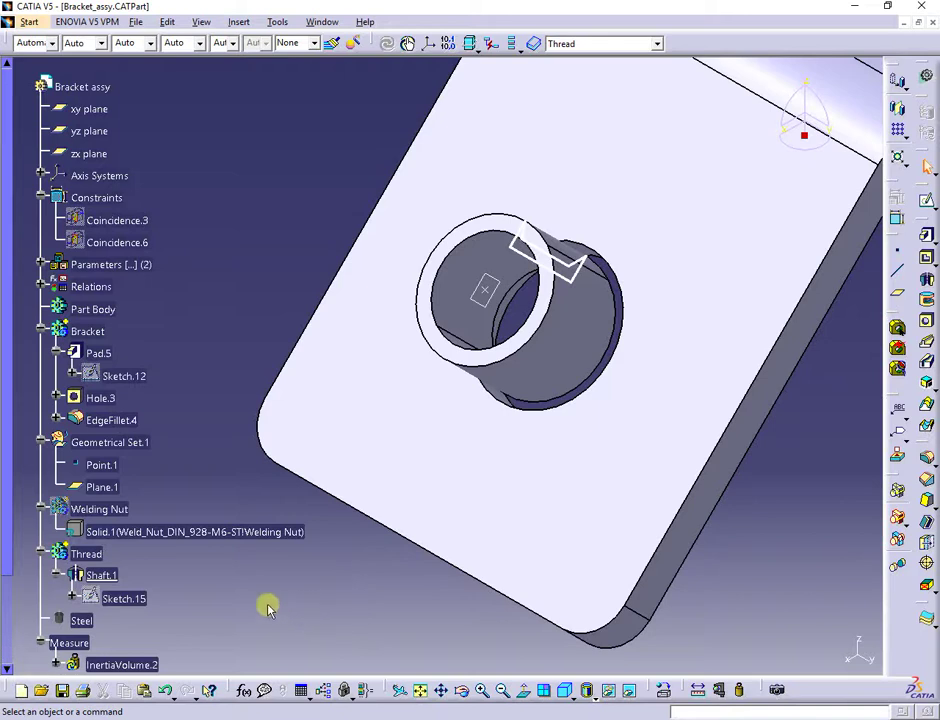
pyautogui.click(98, 575)
pyautogui.click(855, 620)
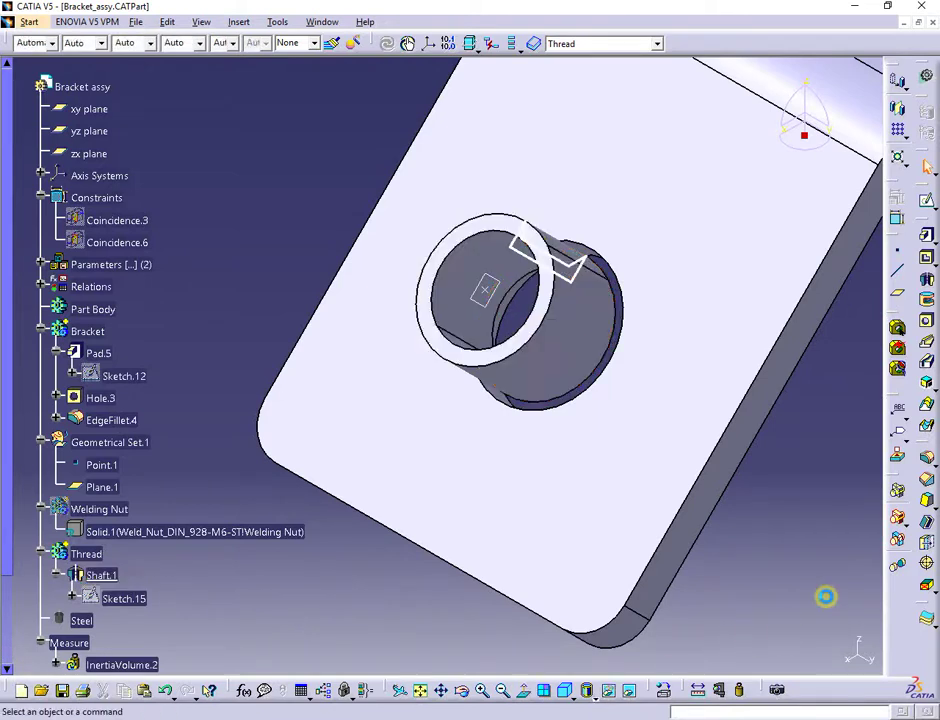
# Add an M6 Metric Thick Pitch tap, 4.401 mm deep, on Shaft.1's face, limited by its end face.
pyautogui.click(927, 566)
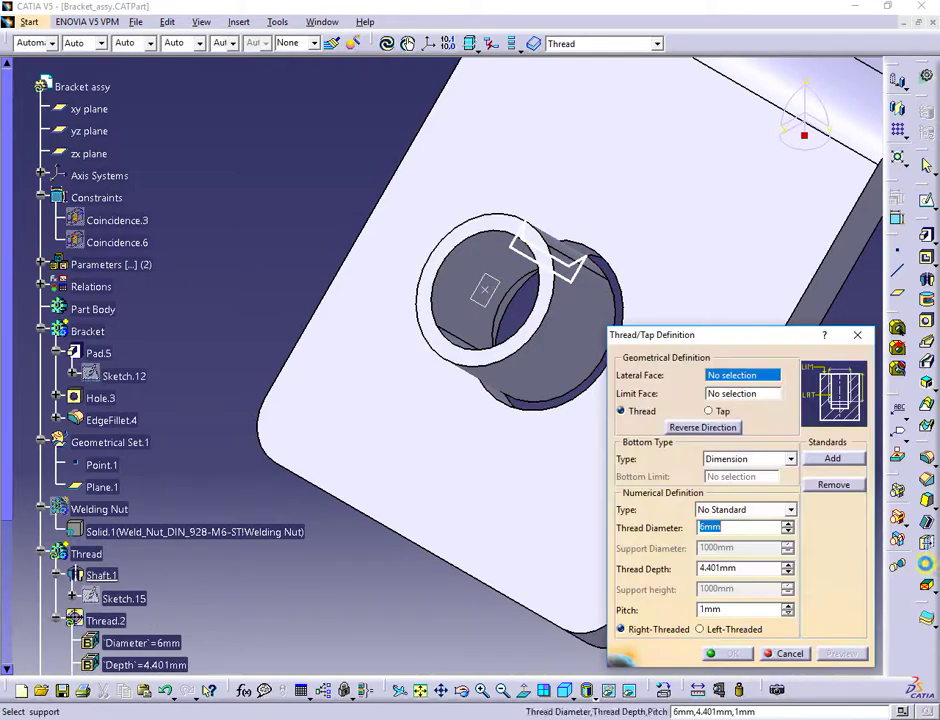
pyautogui.click(468, 328)
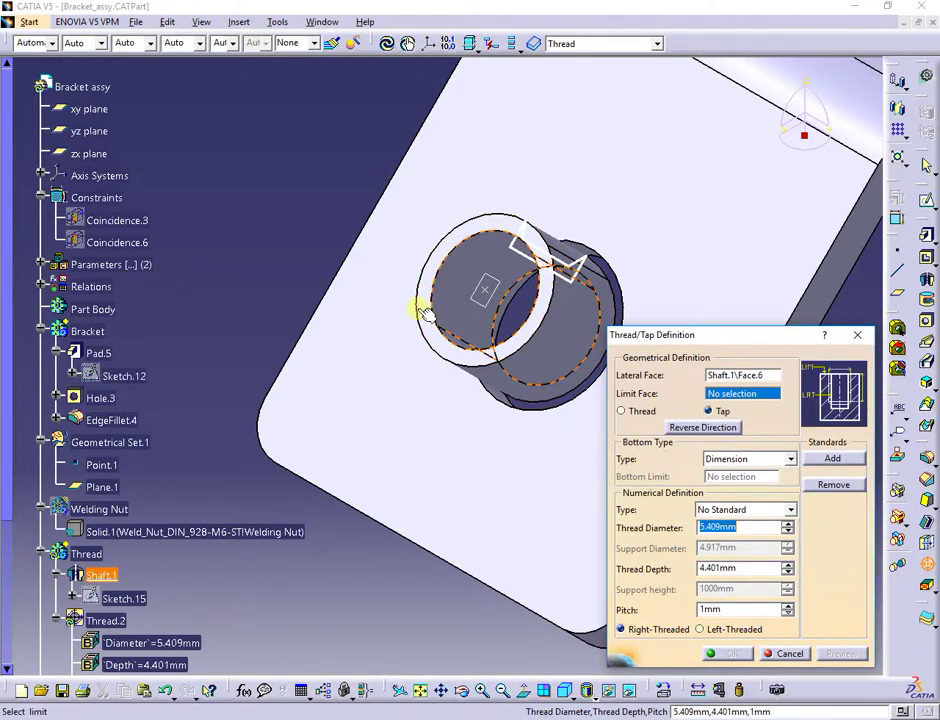
pyautogui.click(424, 305)
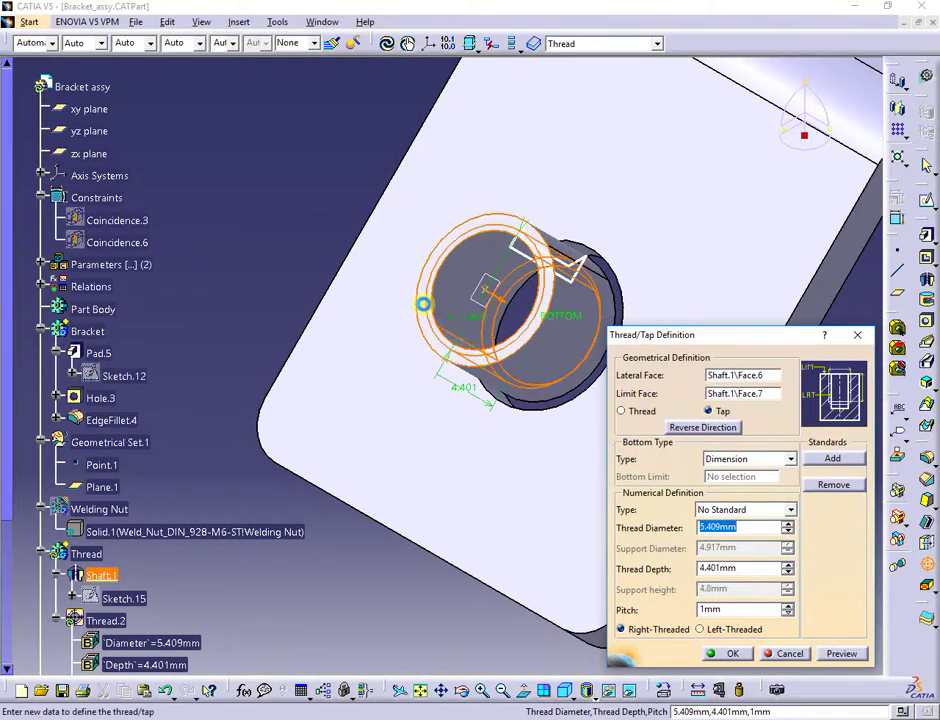
pyautogui.click(789, 510)
pyautogui.click(776, 535)
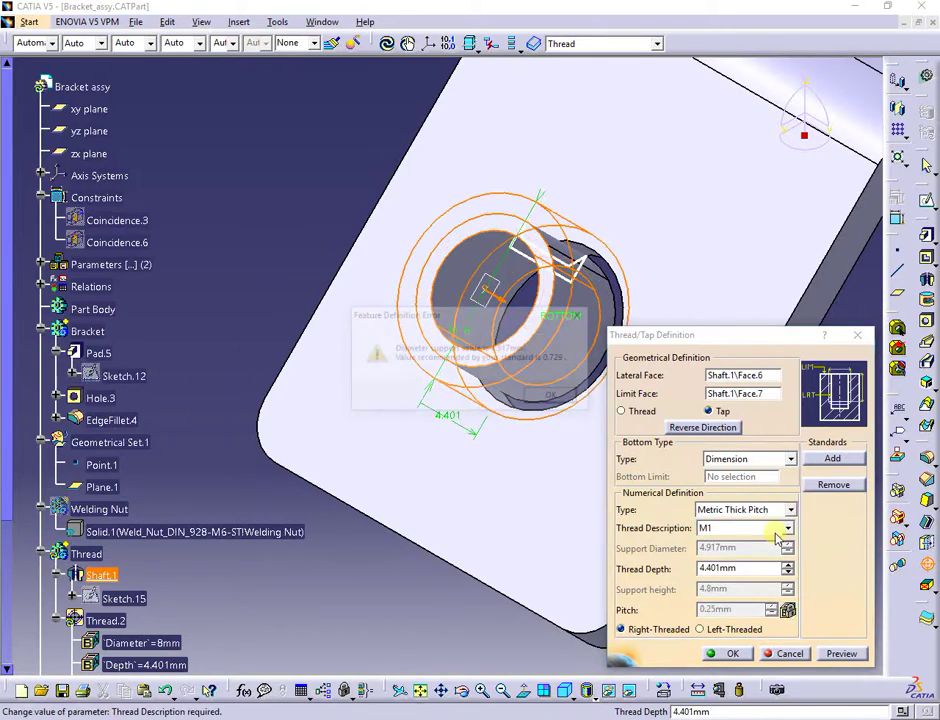
pyautogui.click(553, 398)
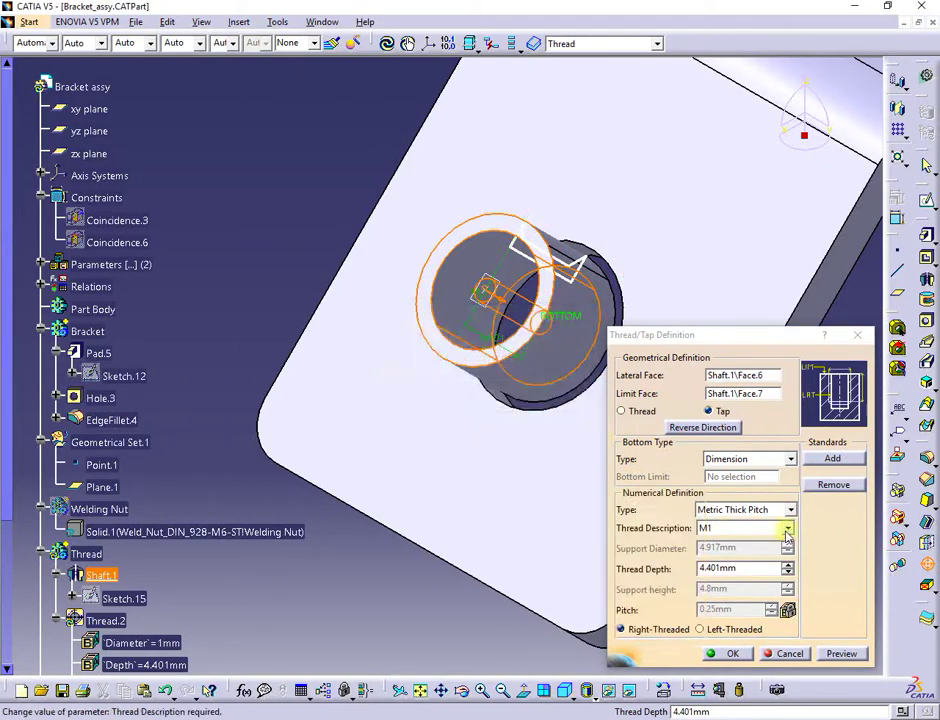
pyautogui.click(788, 528)
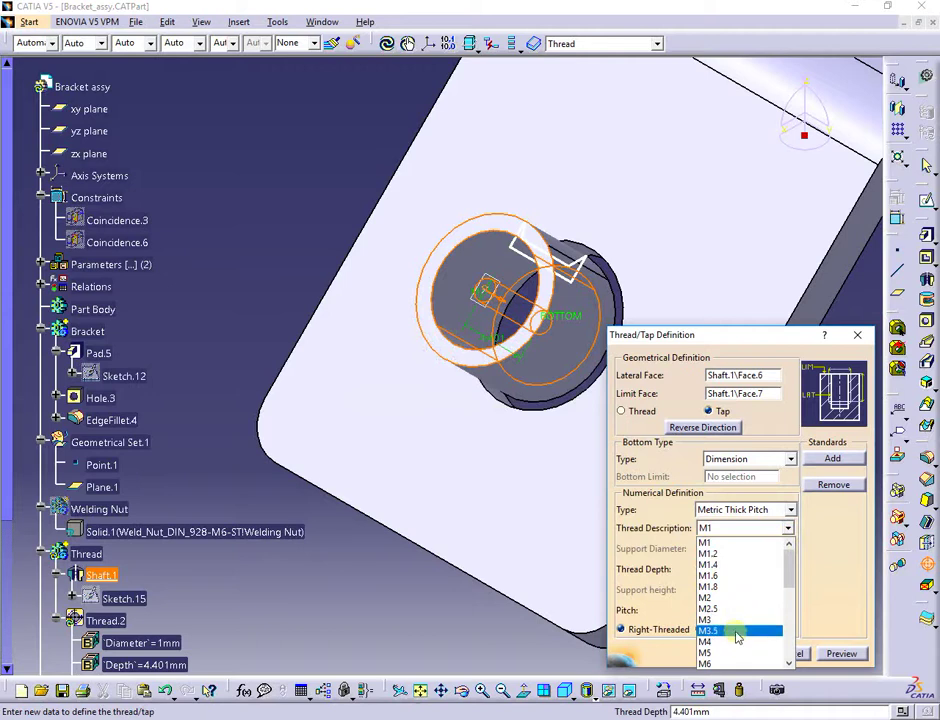
pyautogui.click(736, 656)
pyautogui.click(742, 653)
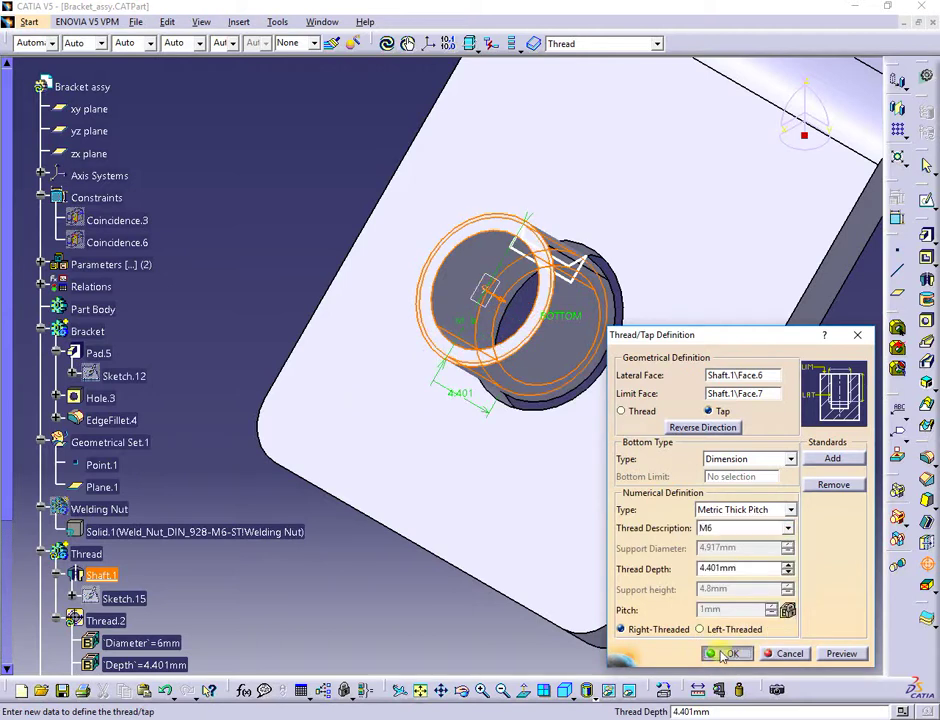
pyautogui.click(371, 577)
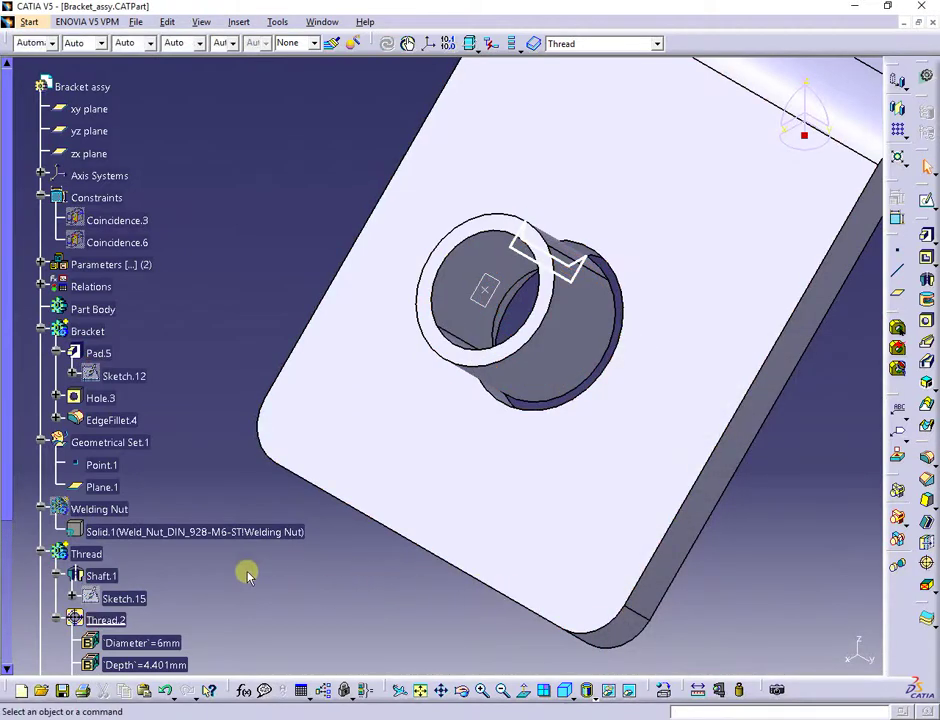
# Revolve Sketch.15's Profile.16 a full 360° about Shaft.1's axis as Groove.1, hollowing the shaft.
pyautogui.scroll(-3, 269, 596)
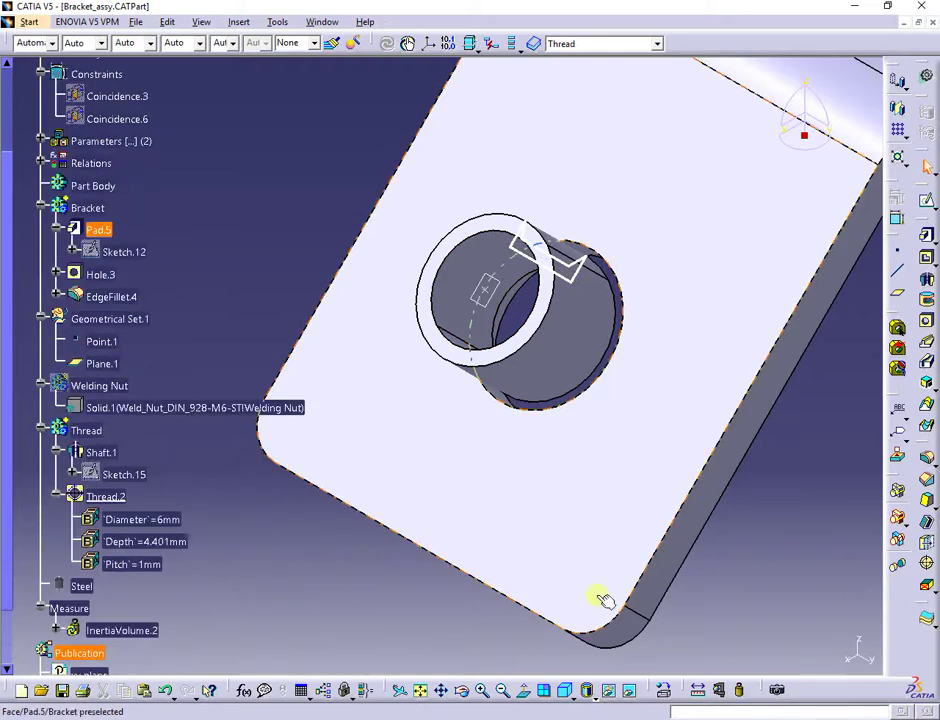
pyautogui.click(927, 298)
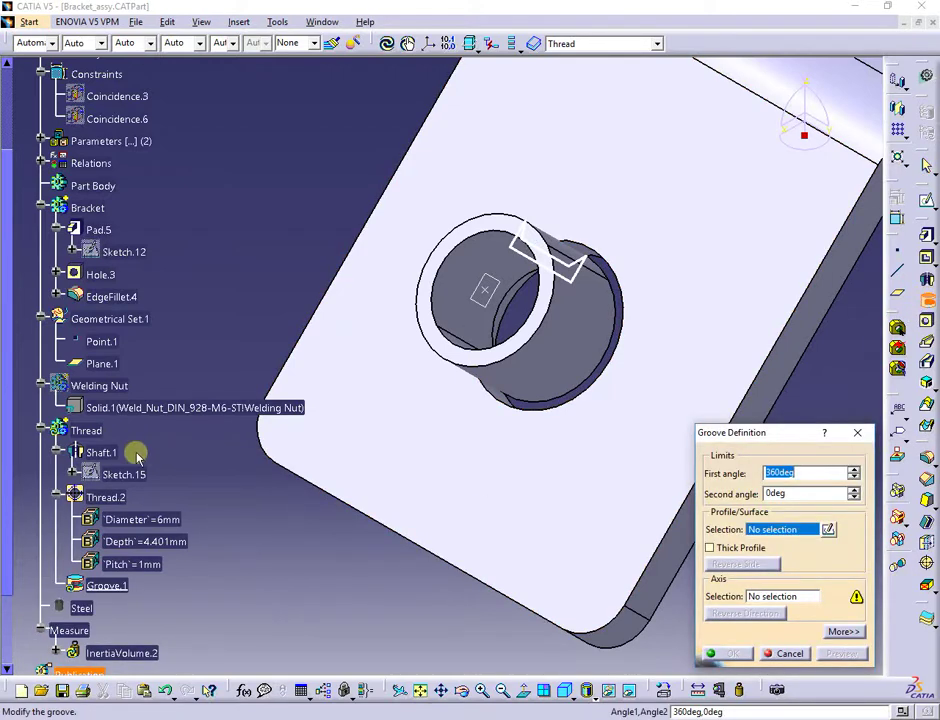
pyautogui.click(73, 476)
pyautogui.click(87, 586)
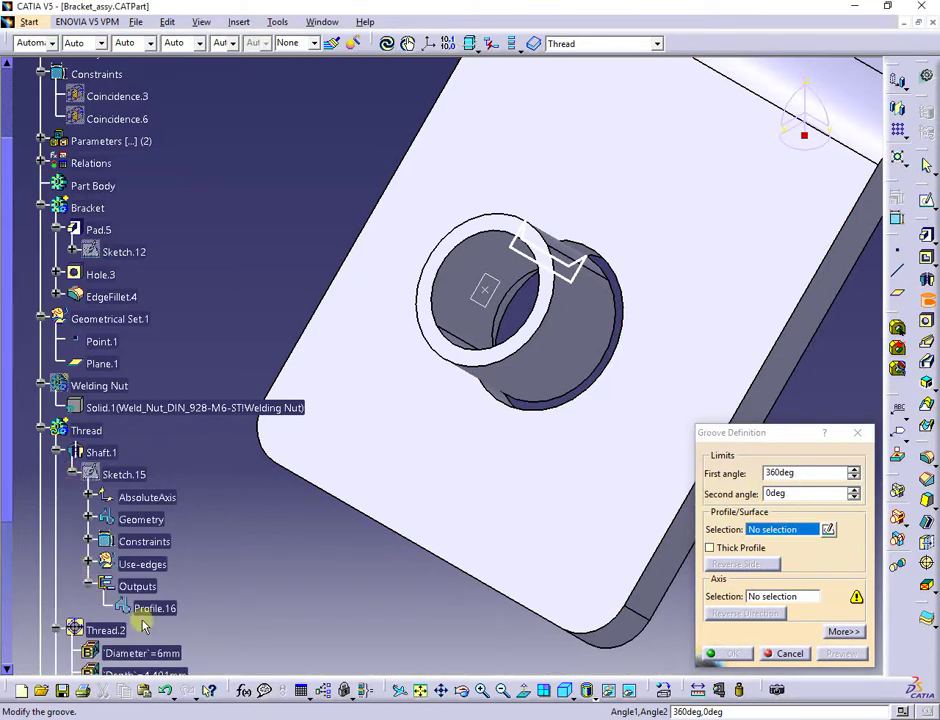
pyautogui.click(150, 610)
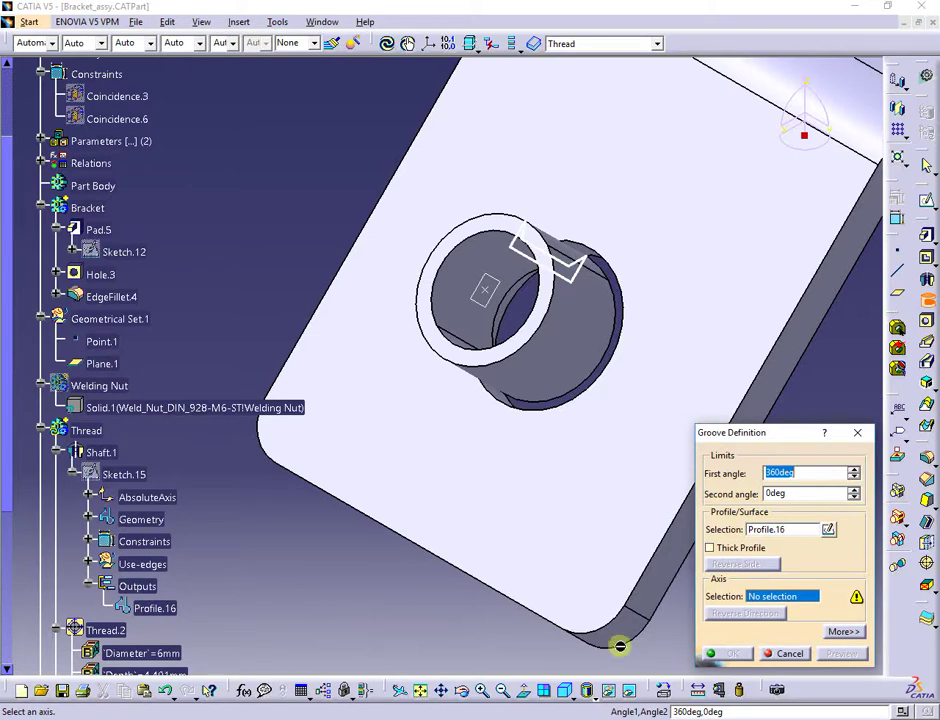
pyautogui.click(552, 356)
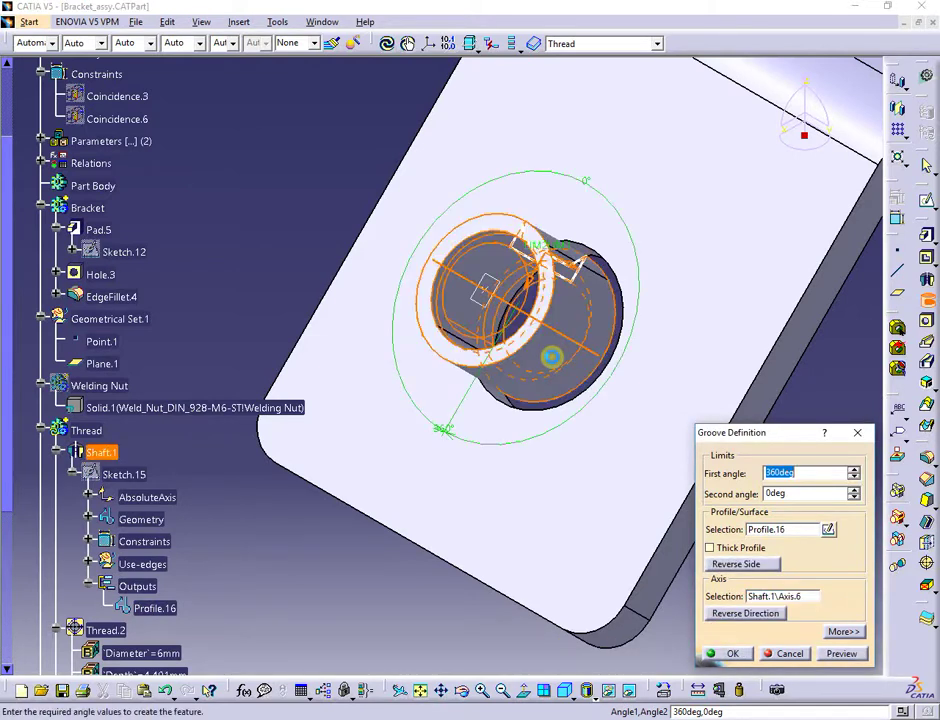
pyautogui.click(735, 654)
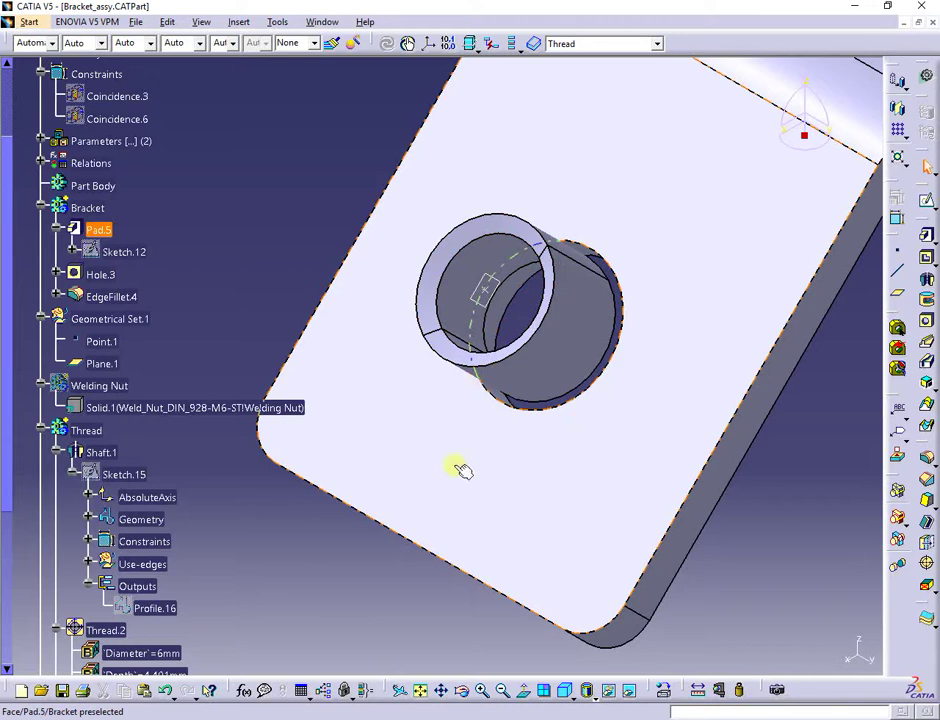
pyautogui.moveTo(274, 546); pyautogui.dragTo(481, 511, button='middle')
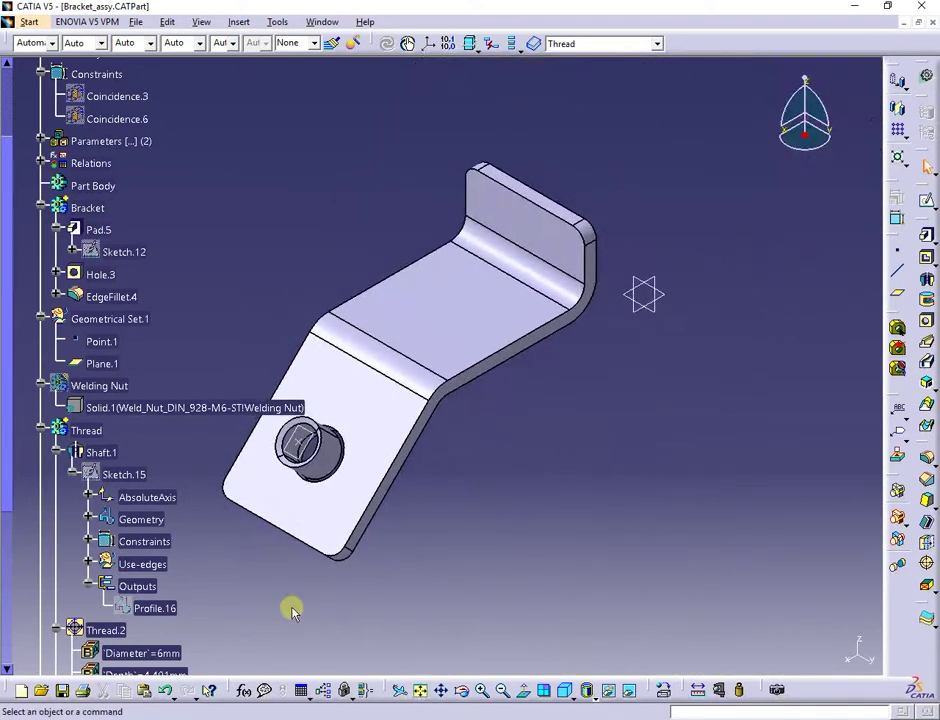
pyautogui.click(57, 452)
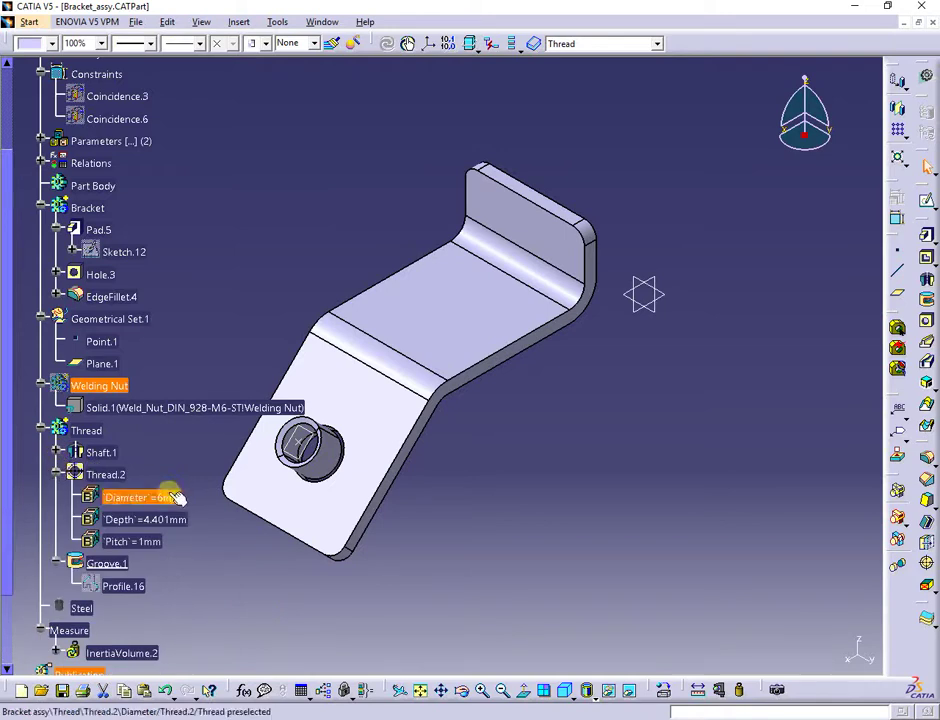
pyautogui.click(120, 482)
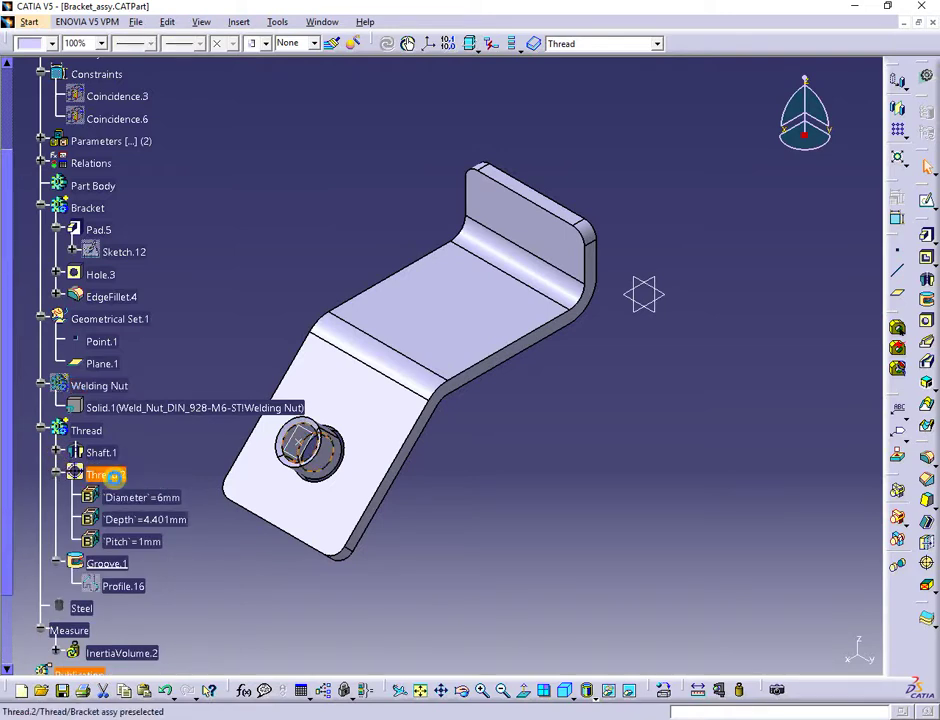
# Colour the Thread.2 feature yellow.
pyautogui.click(51, 45)
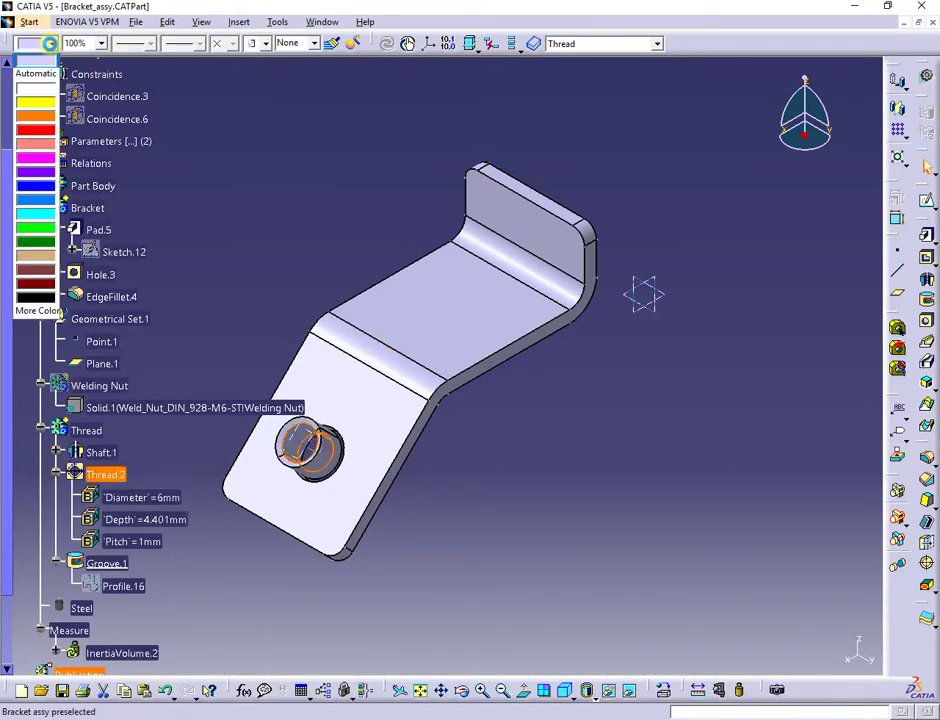
pyautogui.click(41, 106)
pyautogui.click(383, 176)
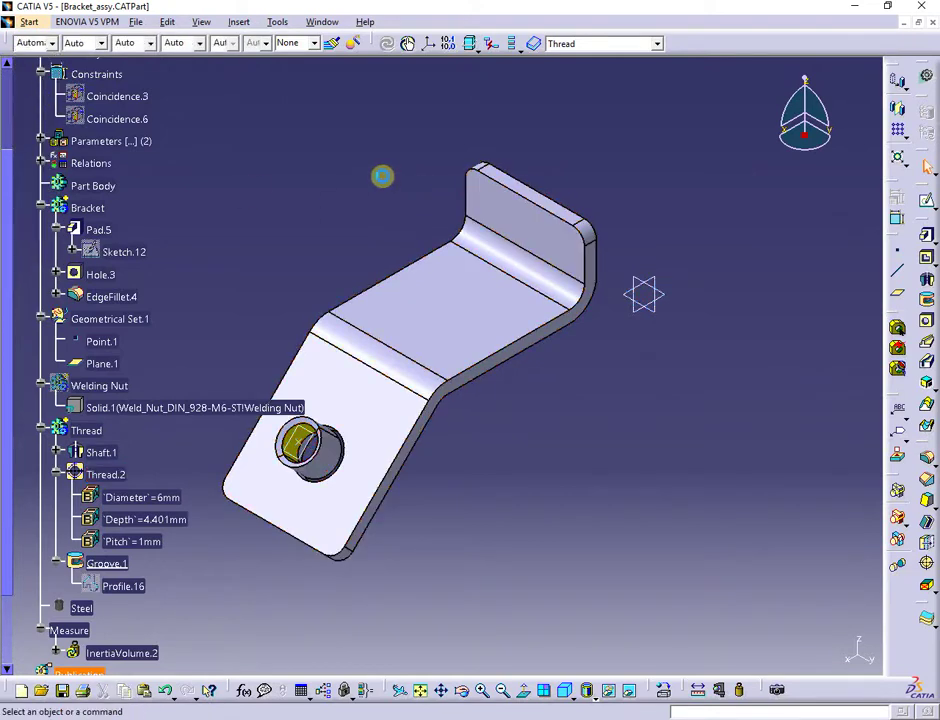
# Hide the Welding Nut body so the threaded hole shows.
pyautogui.moveTo(383, 176); pyautogui.dragTo(361, 300, button='middle')
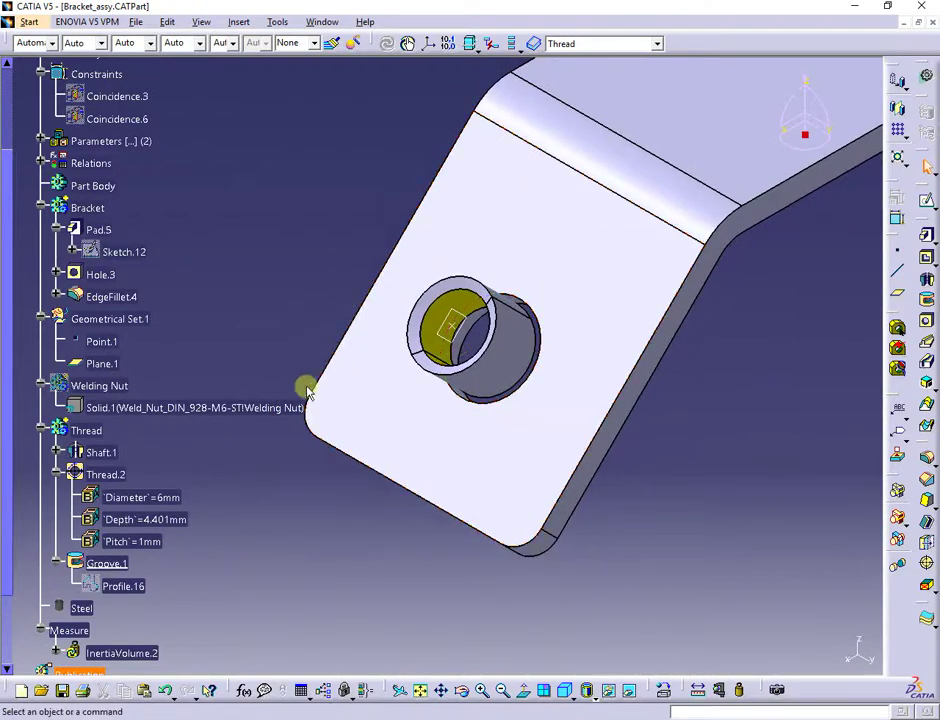
pyautogui.click(88, 432)
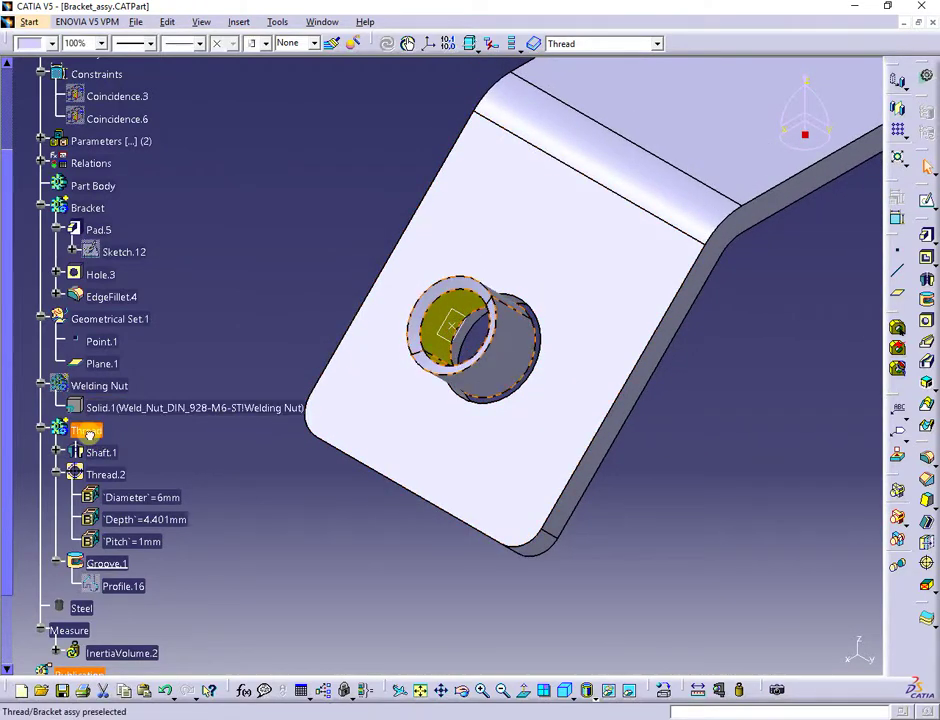
pyautogui.rightClick(104, 385)
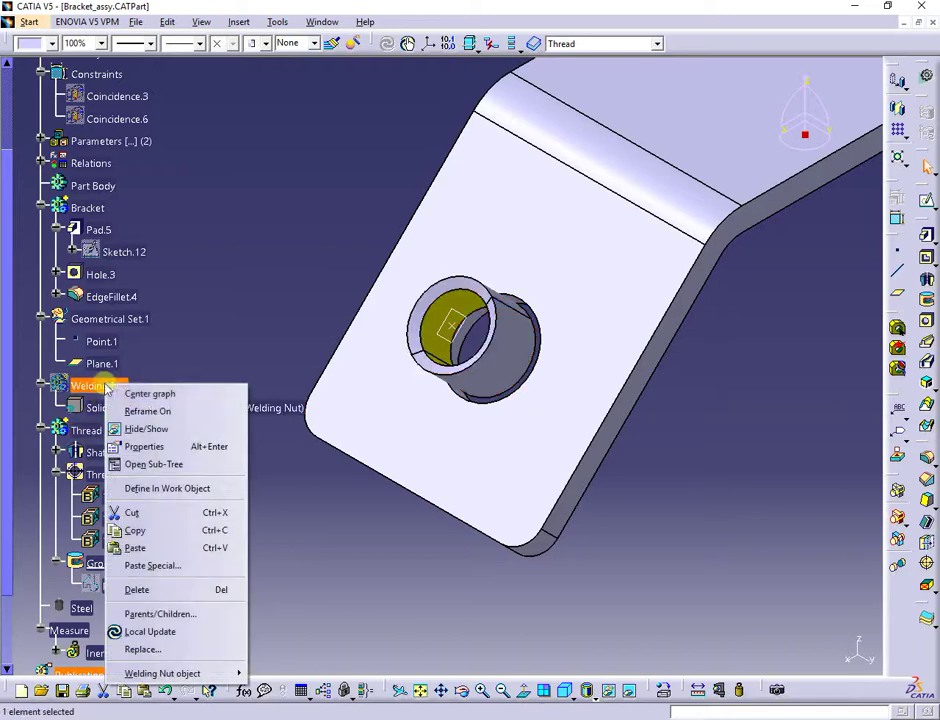
pyautogui.click(143, 429)
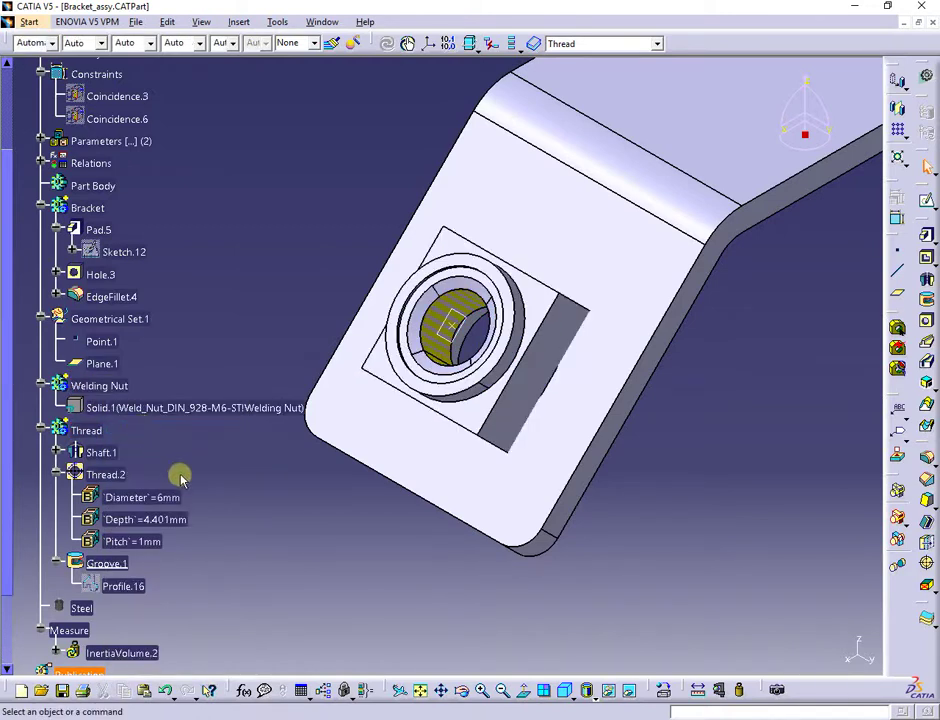
# Boolean Add the Thread body into the Welding Nut body, creating Add.1.
pyautogui.click(86, 431)
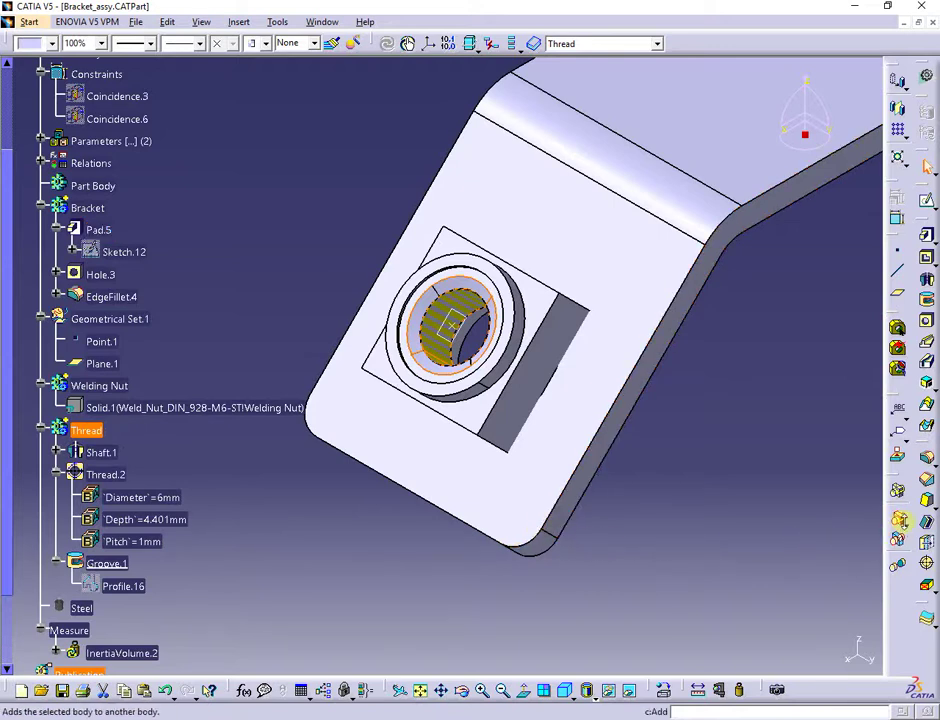
pyautogui.click(900, 521)
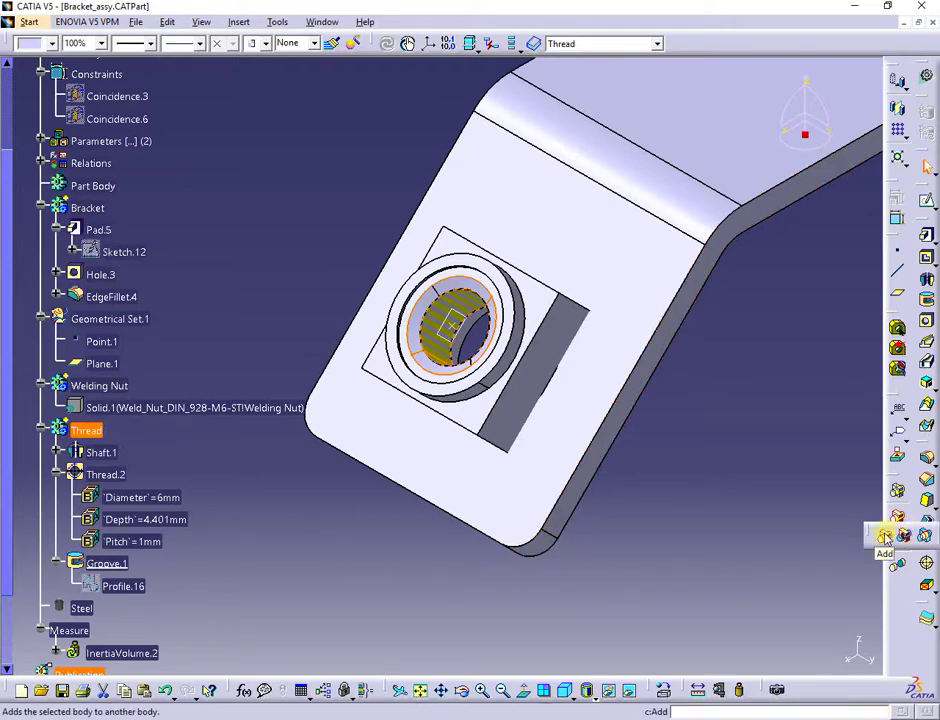
pyautogui.click(885, 537)
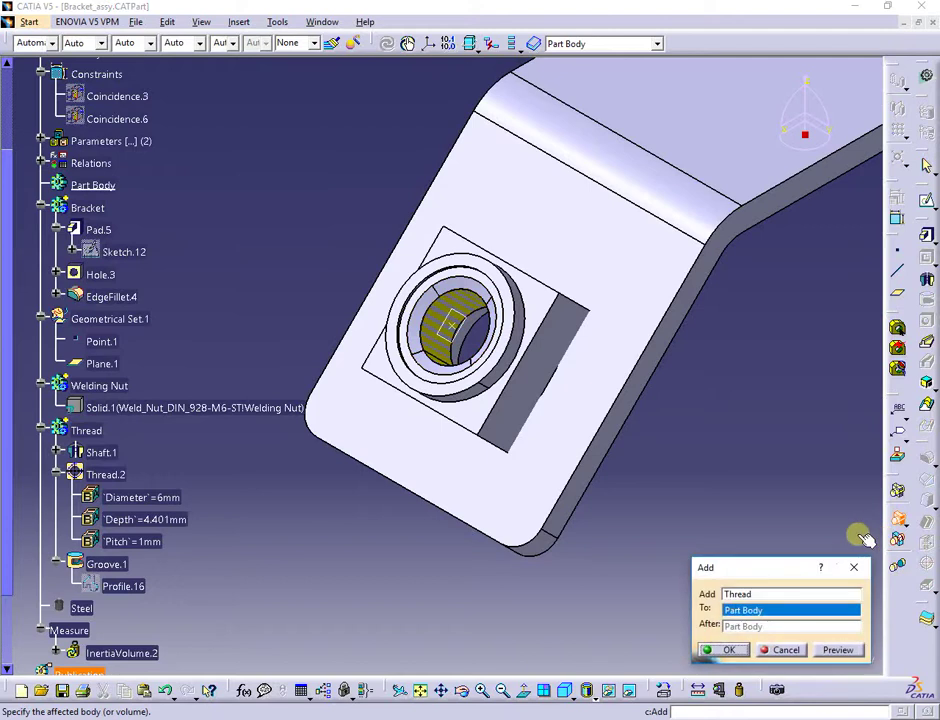
pyautogui.click(100, 386)
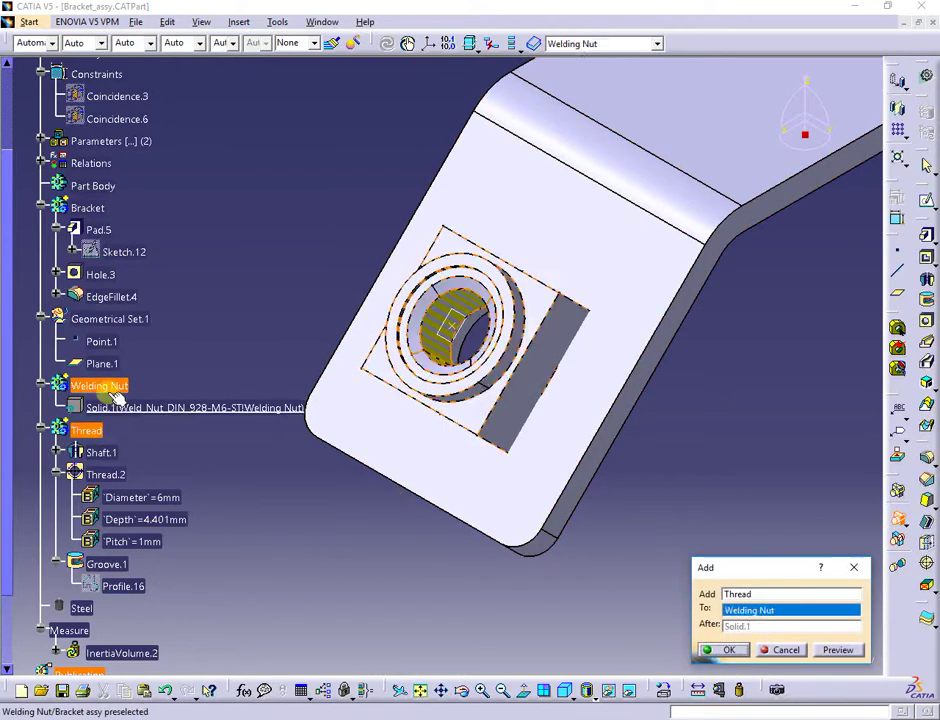
pyautogui.click(728, 650)
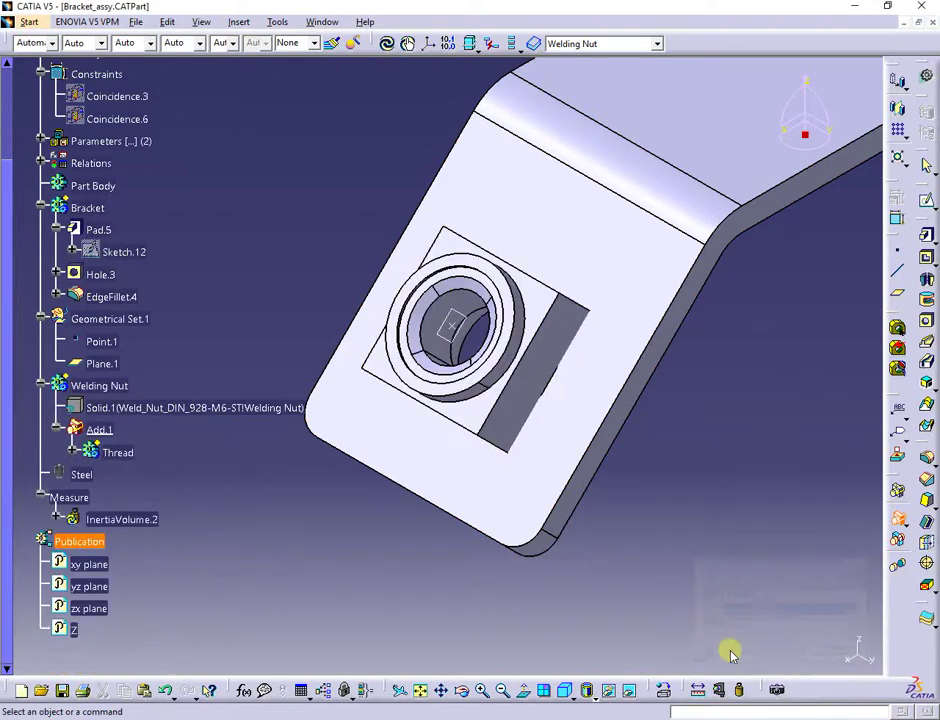
# Colour the nut's Solid.1 pale yellow and view the whole bracket.
pyautogui.click(440, 347)
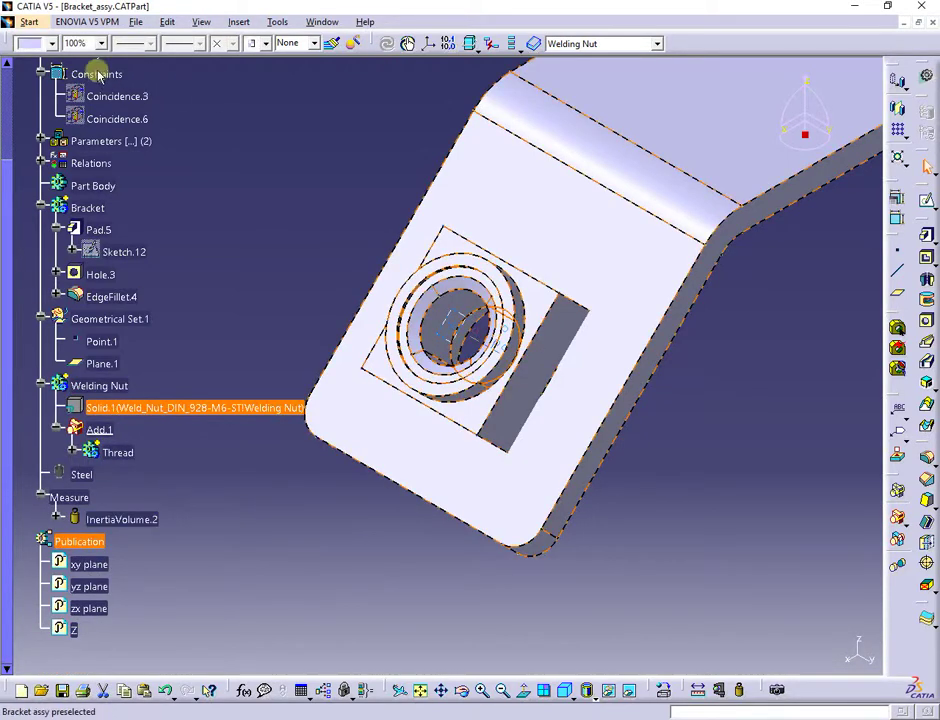
pyautogui.click(51, 44)
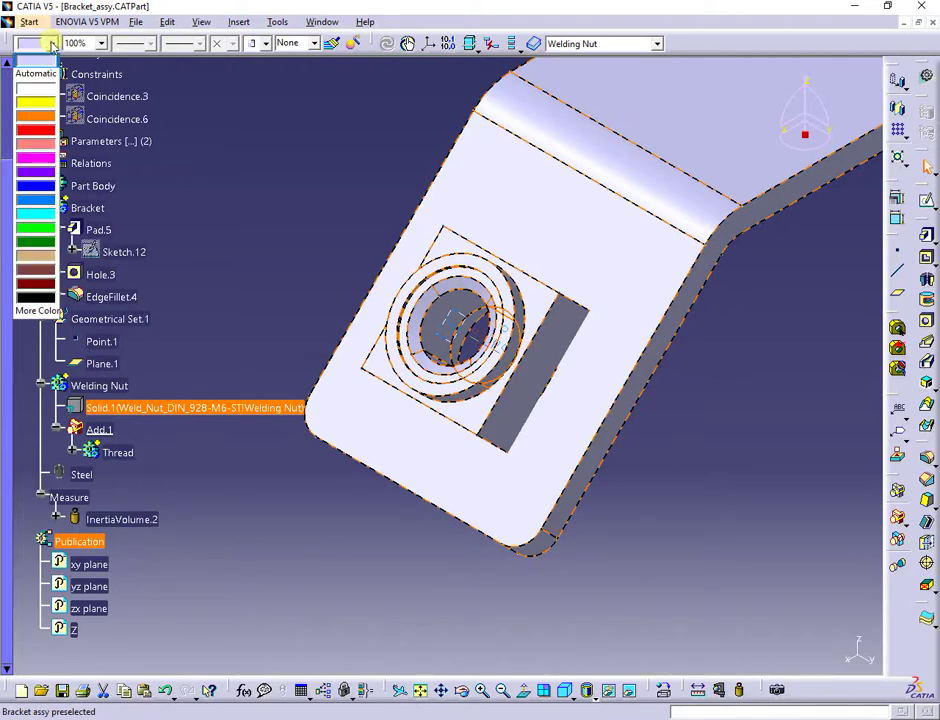
pyautogui.click(42, 104)
pyautogui.click(310, 163)
pyautogui.moveTo(314, 199); pyautogui.dragTo(307, 271, button='middle')
pyautogui.click(322, 22)
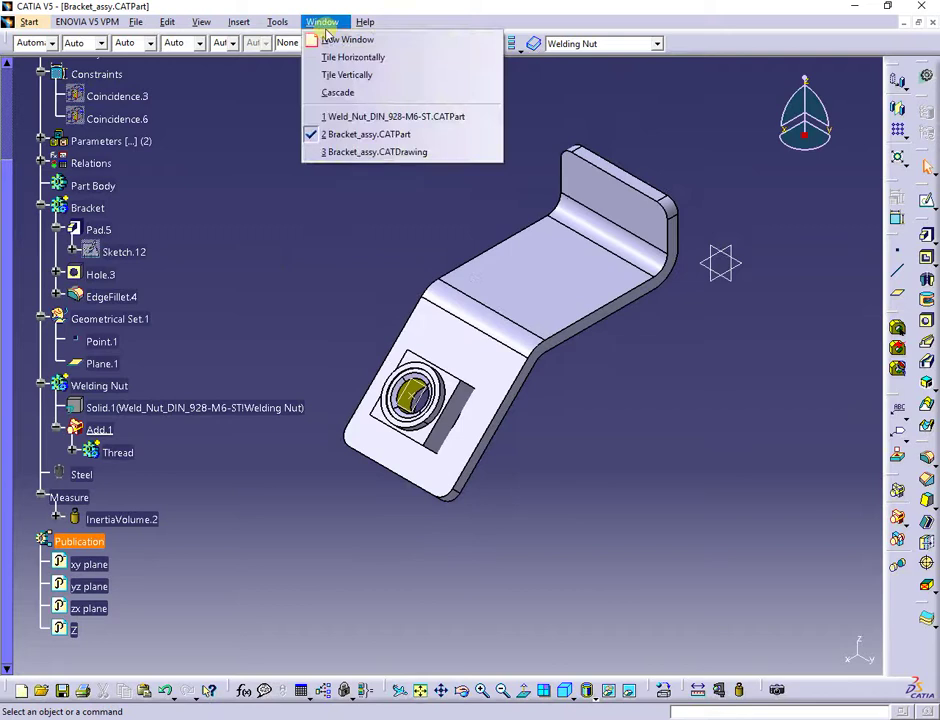
# Update the Bracket_assy drawing and zoom in on the nut section's thread lines.
pyautogui.click(388, 152)
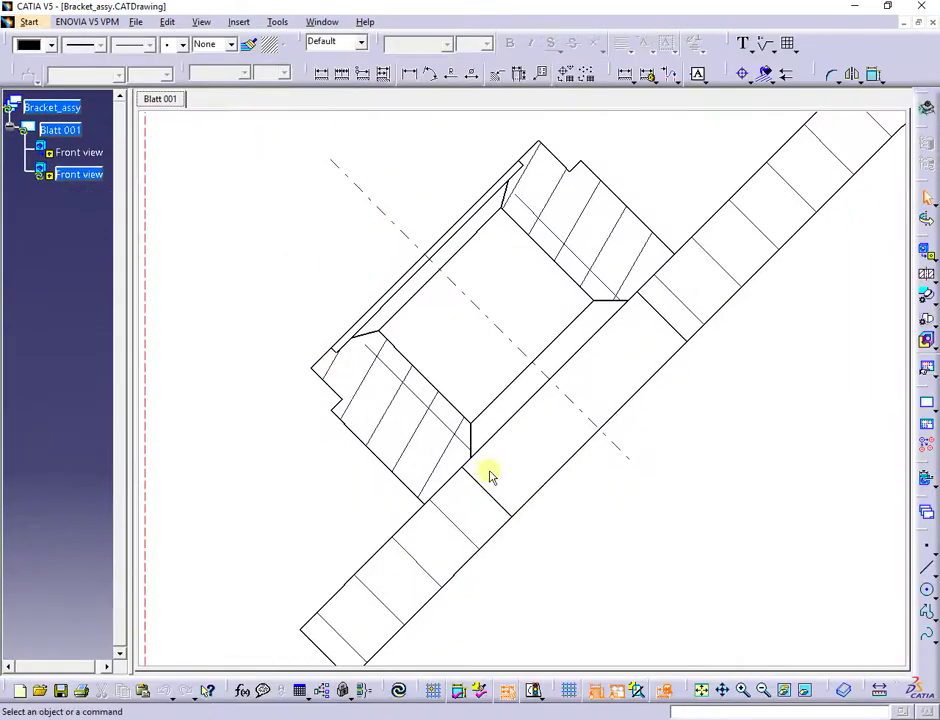
pyautogui.moveTo(490, 475)
pyautogui.mouseDown(button='middle')
pyautogui.moveTo(434, 401)
pyautogui.moveTo(436, 426)
pyautogui.moveTo(413, 418)
pyautogui.mouseUp(button='middle')
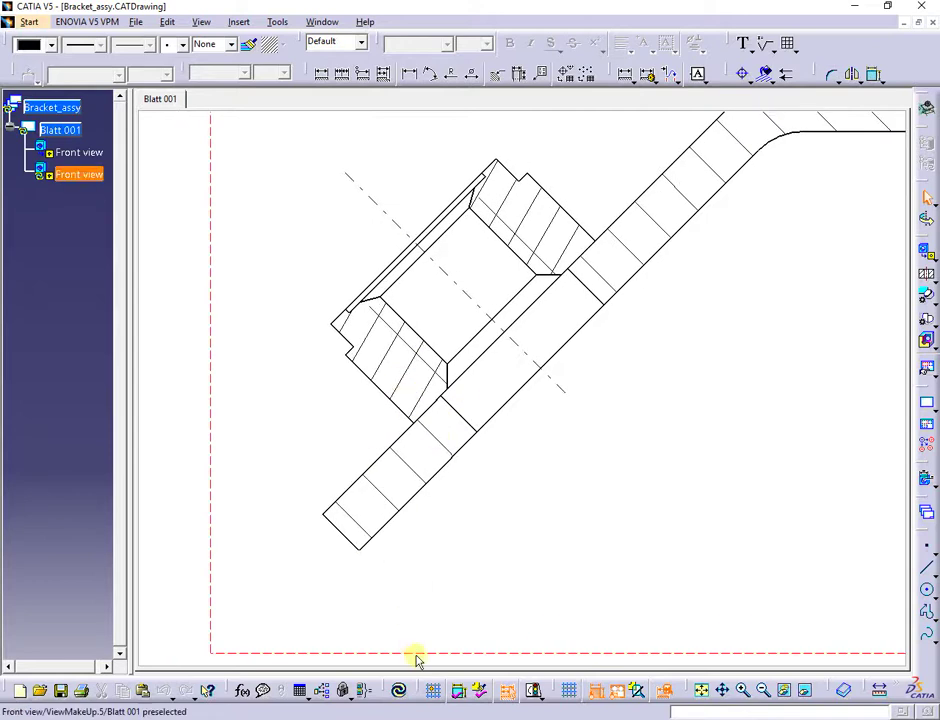
pyautogui.click(398, 690)
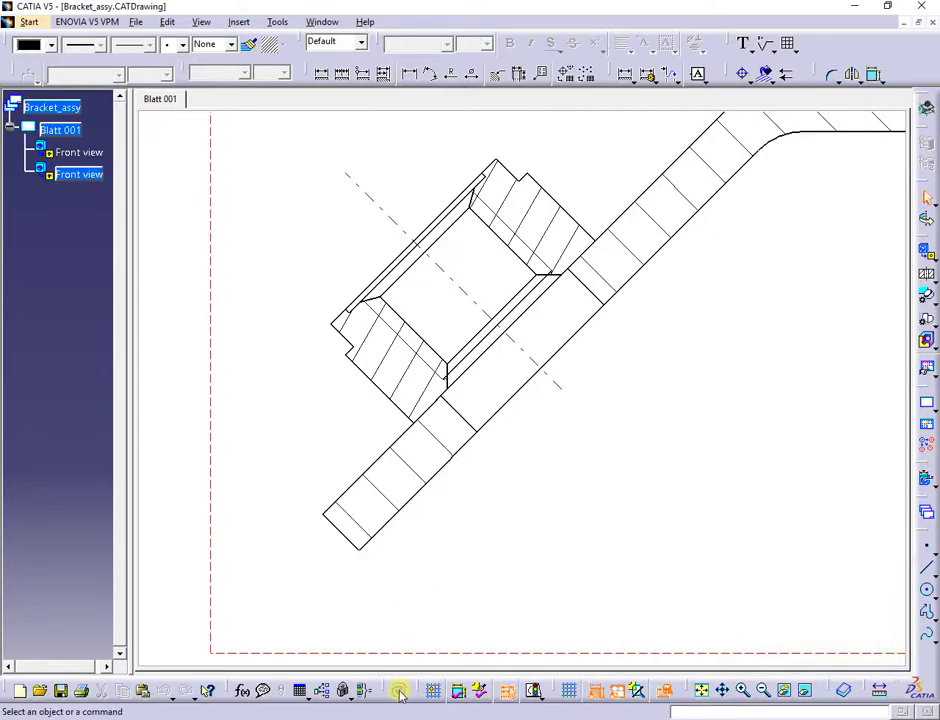
pyautogui.moveTo(371, 468)
pyautogui.mouseDown(button='middle')
pyautogui.moveTo(363, 464)
pyautogui.moveTo(388, 391)
pyautogui.mouseUp(button='middle')
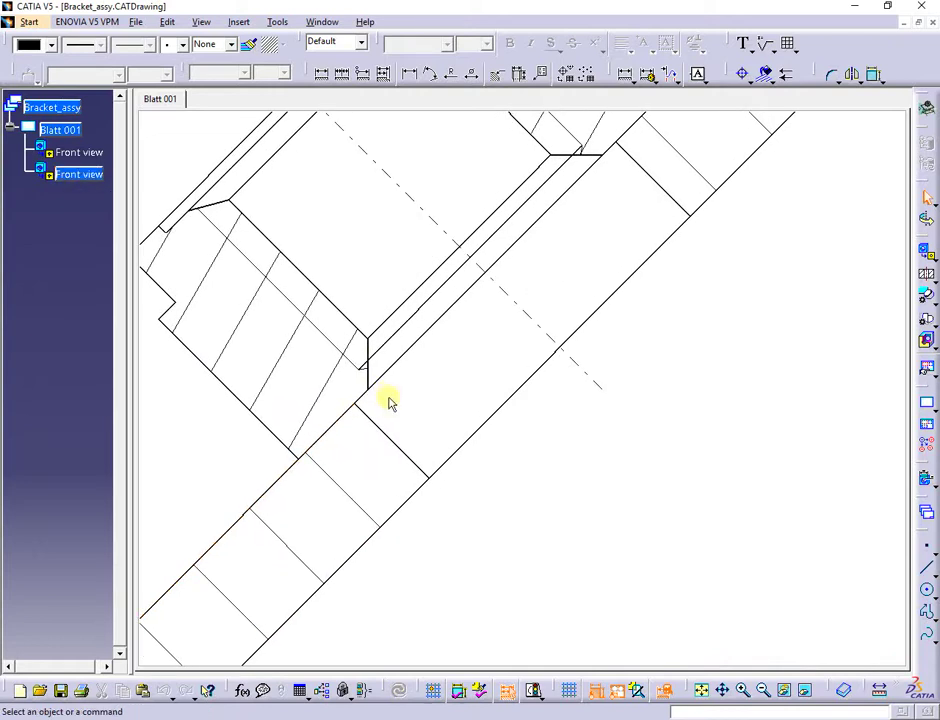
pyautogui.moveTo(390, 402)
pyautogui.mouseDown(button='middle')
pyautogui.moveTo(493, 477)
pyautogui.moveTo(443, 411)
pyautogui.mouseUp(button='middle')
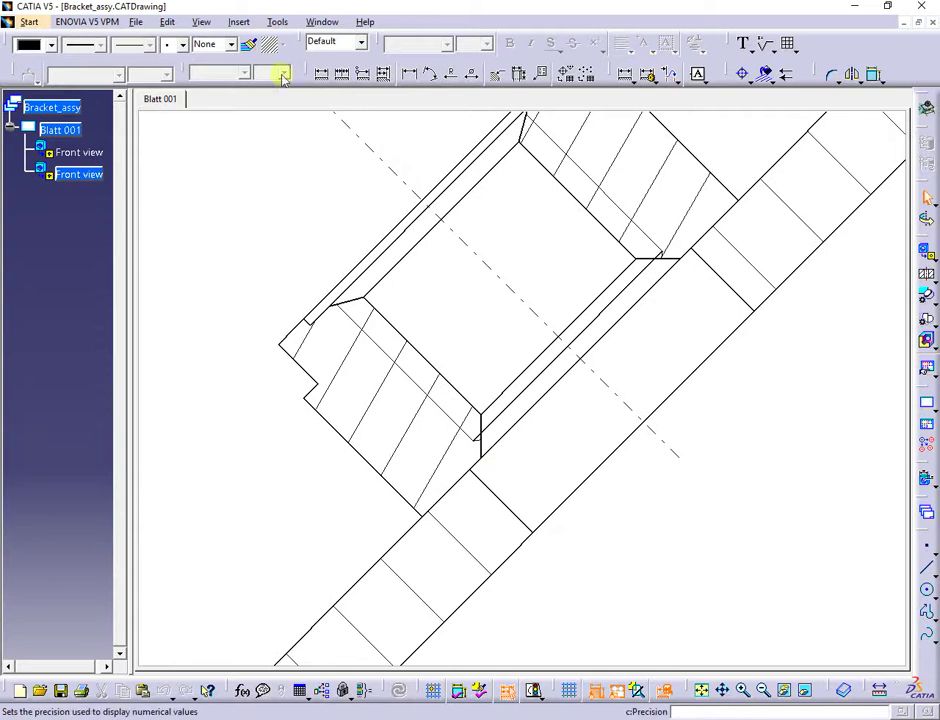
# Return to the Bracket_assy part and expand the Thread body under Add.1.
pyautogui.click(322, 21)
pyautogui.click(362, 136)
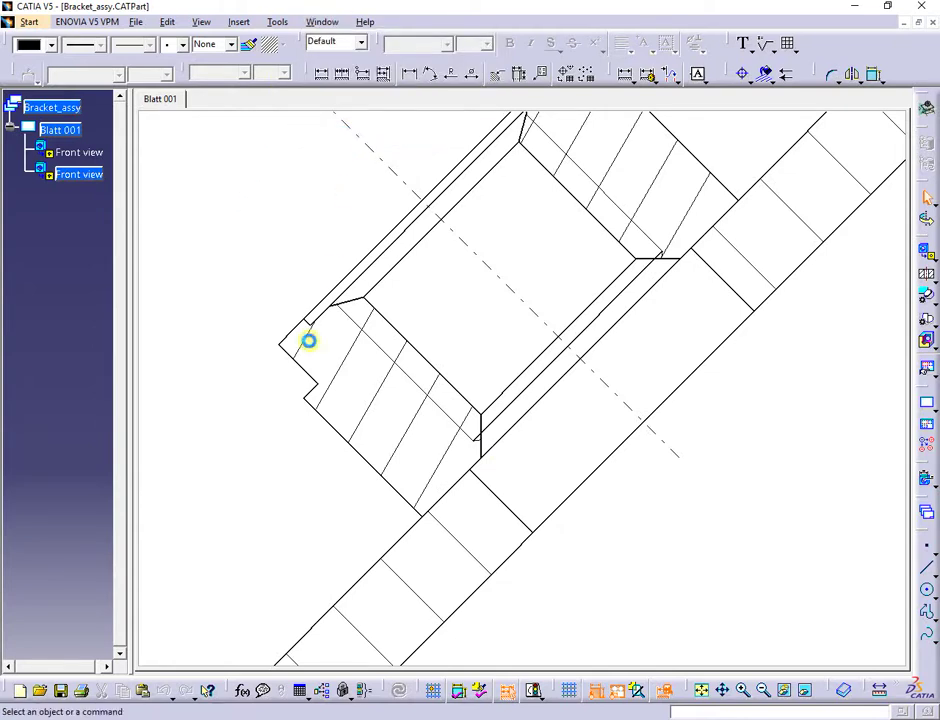
pyautogui.click(90, 455)
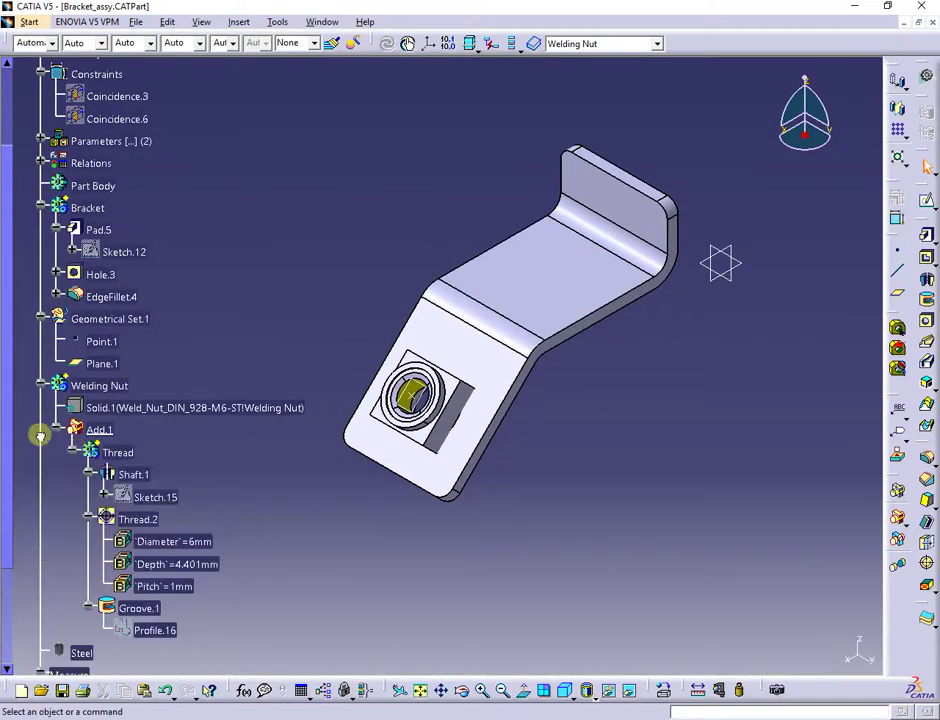
# Change Thread.2's bottom type to Support Depth, deepening the M6 thread to 4.8mm.
pyautogui.doubleClick(138, 519)
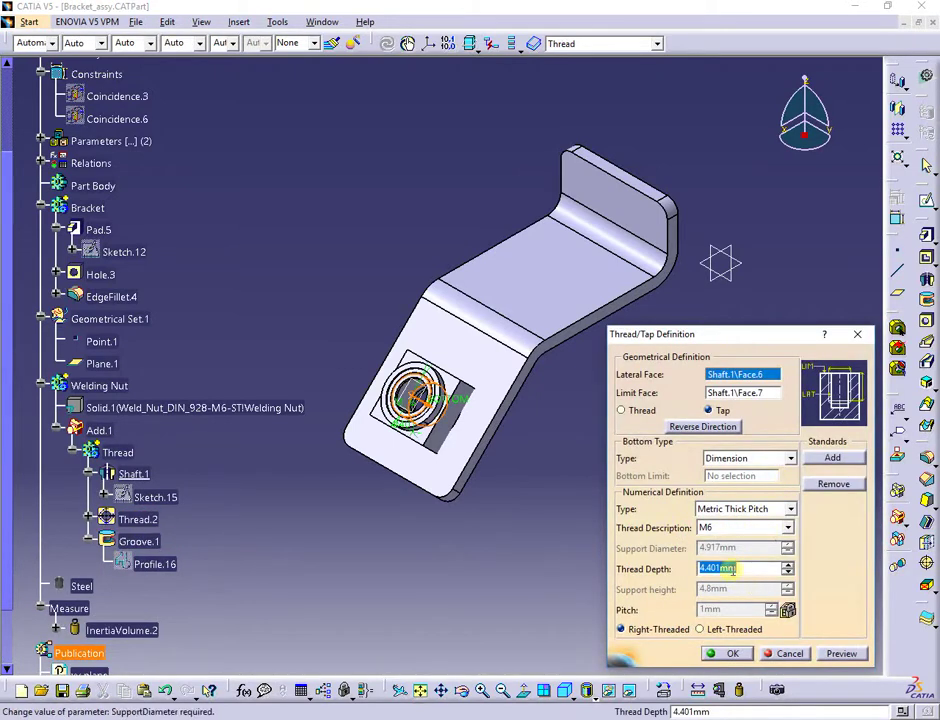
pyautogui.click(790, 457)
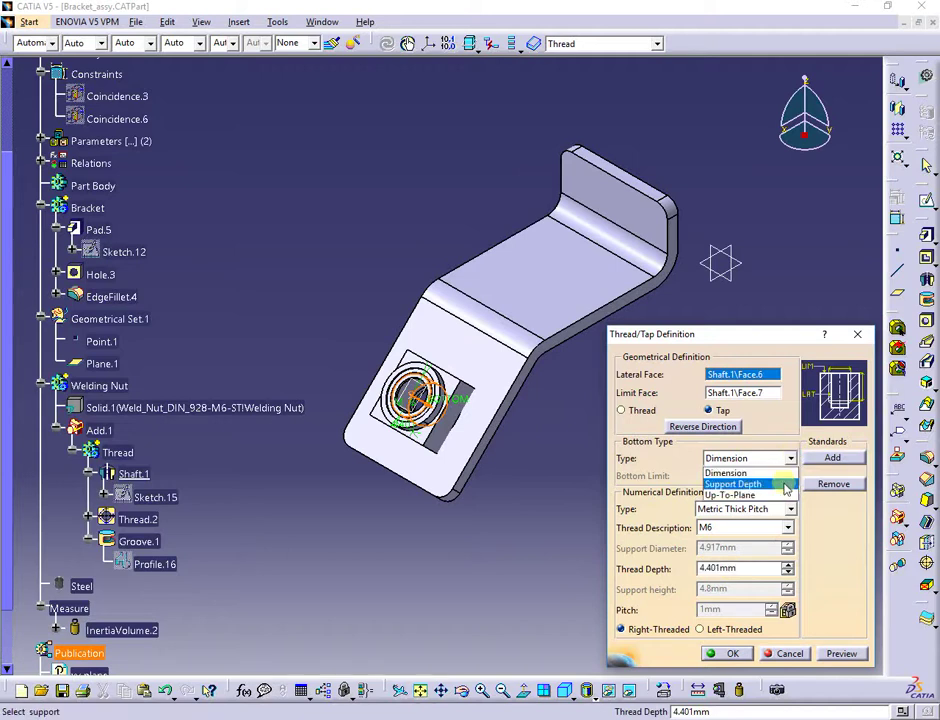
pyautogui.click(786, 486)
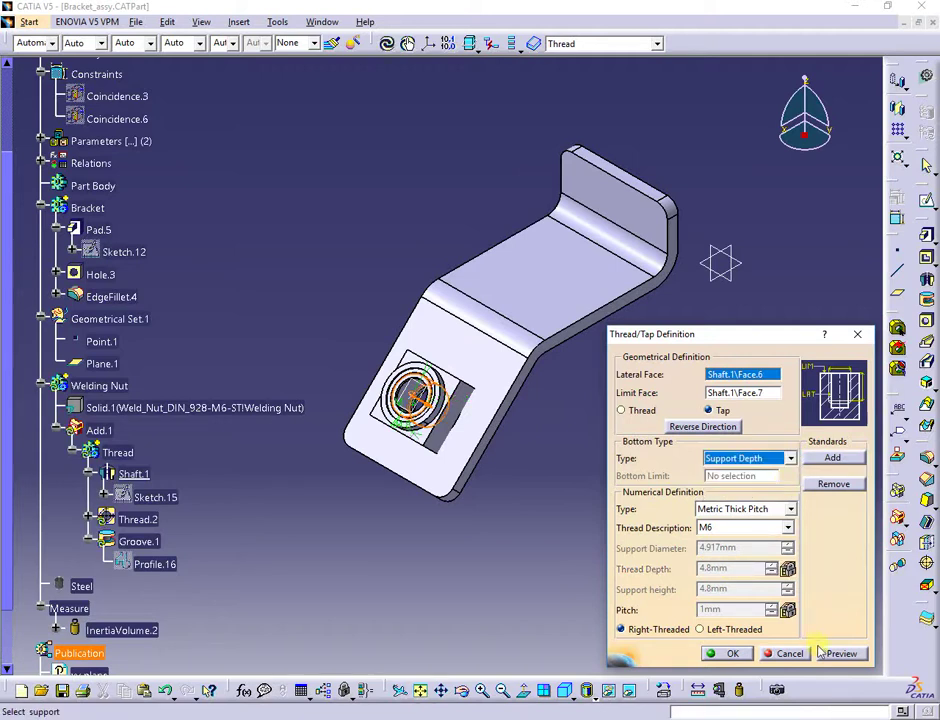
pyautogui.click(734, 654)
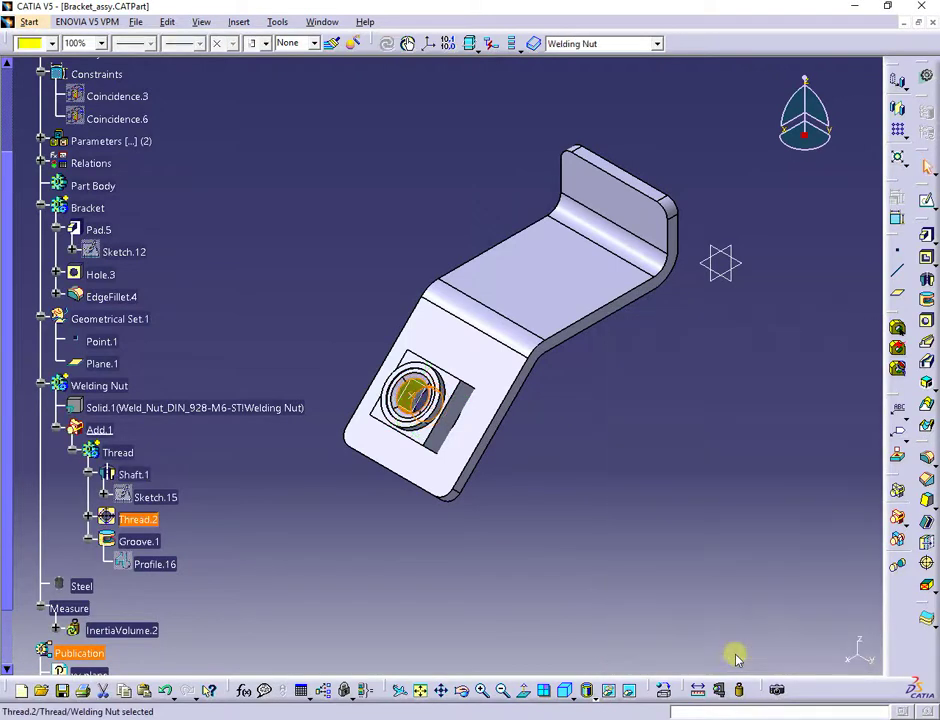
pyautogui.click(273, 551)
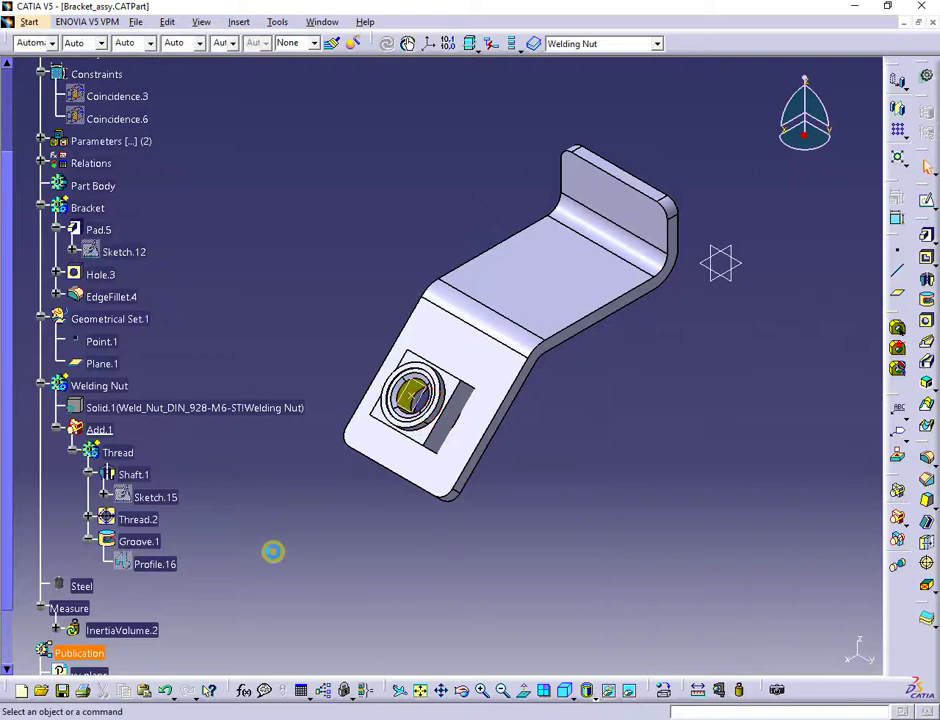
# Update the Bracket_assy drawing sheet to reflect the changed thread.
pyautogui.click(325, 22)
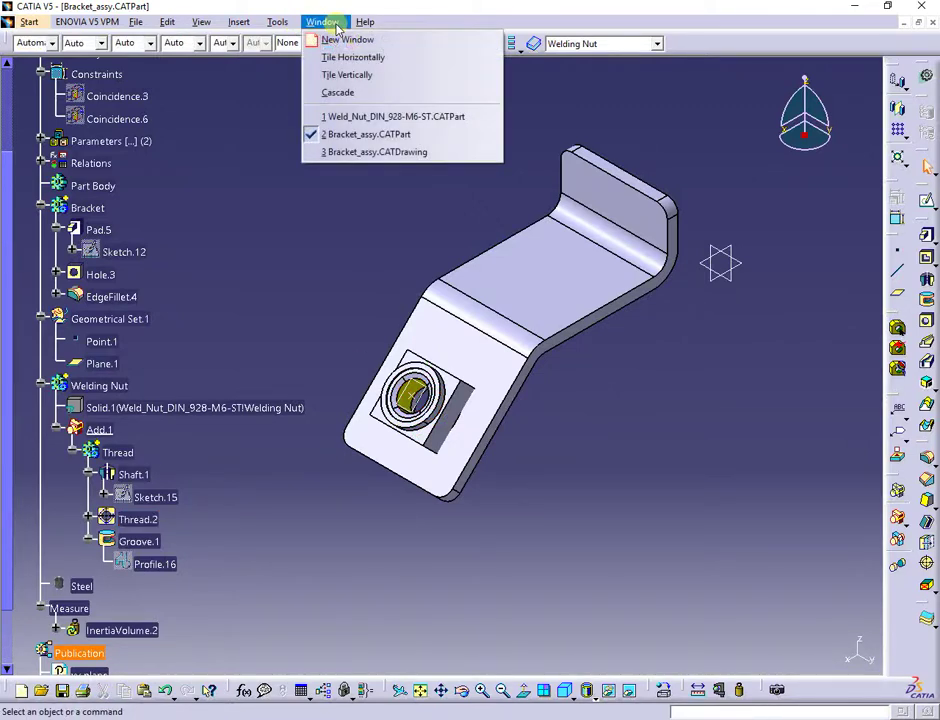
pyautogui.click(345, 152)
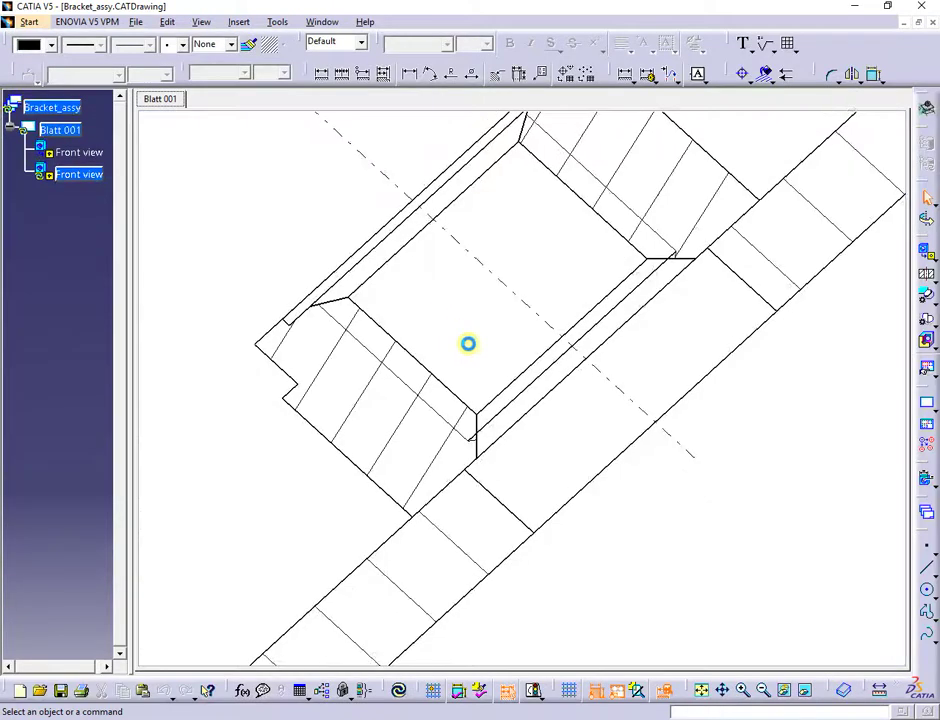
pyautogui.click(404, 696)
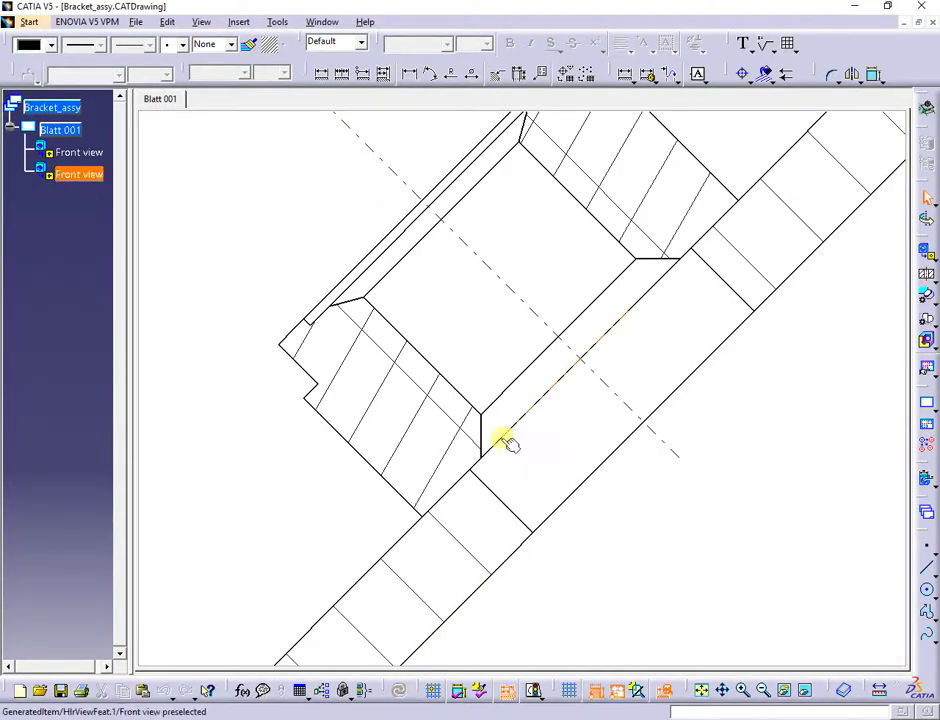
# Move the top view inside the sheet border, then go back to the Bracket_assy part.
pyautogui.moveTo(504, 436)
pyautogui.keyDown('ctrl'); pyautogui.mouseDown(button='middle')
pyautogui.moveTo(390, 392)
pyautogui.moveTo(400, 470)
pyautogui.moveTo(325, 529)
pyautogui.moveTo(319, 550)
pyautogui.moveTo(340, 535)
pyautogui.moveTo(382, 265)
pyautogui.mouseUp(button='middle'); pyautogui.keyUp('ctrl')
pyautogui.moveTo(382, 265); pyautogui.dragTo(354, 423)
pyautogui.moveTo(490, 533)
pyautogui.keyDown('ctrl'); pyautogui.mouseDown(button='middle')
pyautogui.moveTo(497, 491)
pyautogui.moveTo(399, 533)
pyautogui.moveTo(432, 524)
pyautogui.mouseUp(button='middle'); pyautogui.keyUp('ctrl')
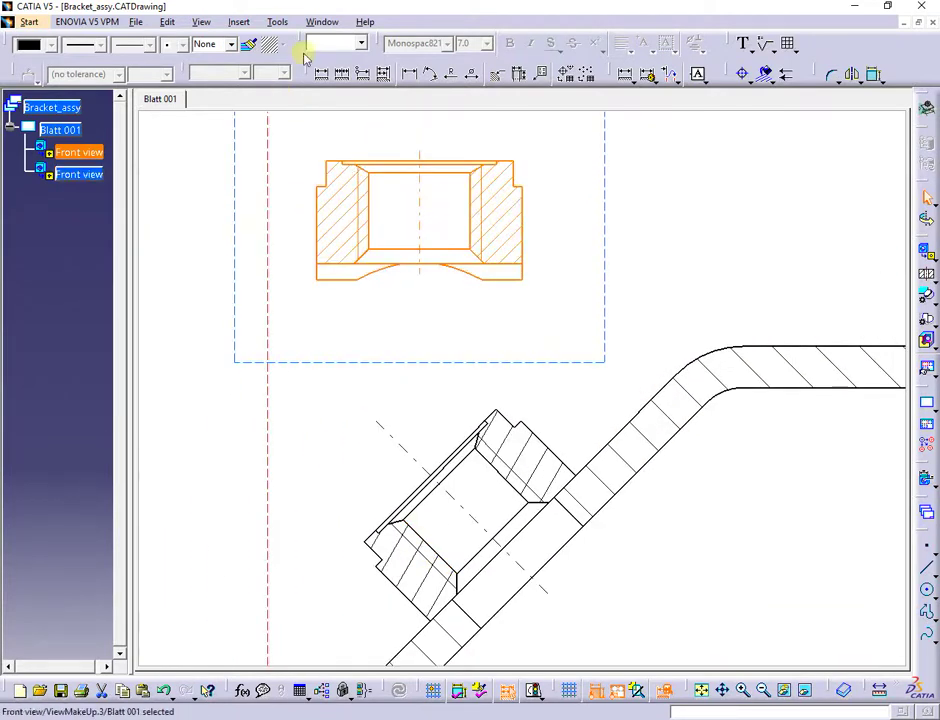
pyautogui.click(321, 22)
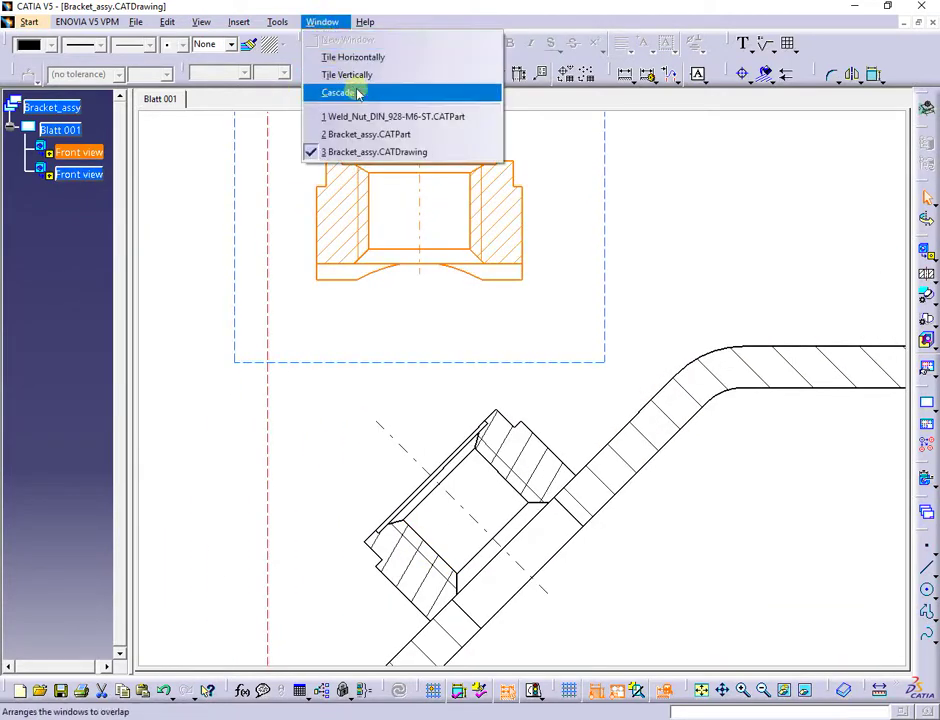
pyautogui.click(370, 136)
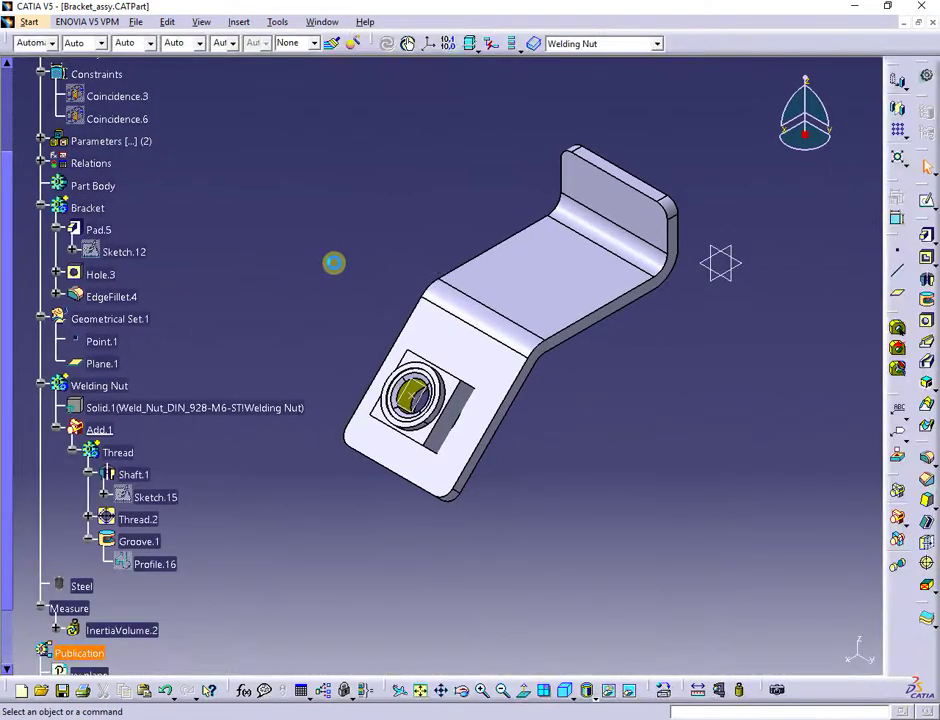
# Zoom in to inspect the welding nut's threaded bore, then zoom back out to the whole bracket.
pyautogui.moveTo(334, 262); pyautogui.dragTo(334, 248, button='middle')
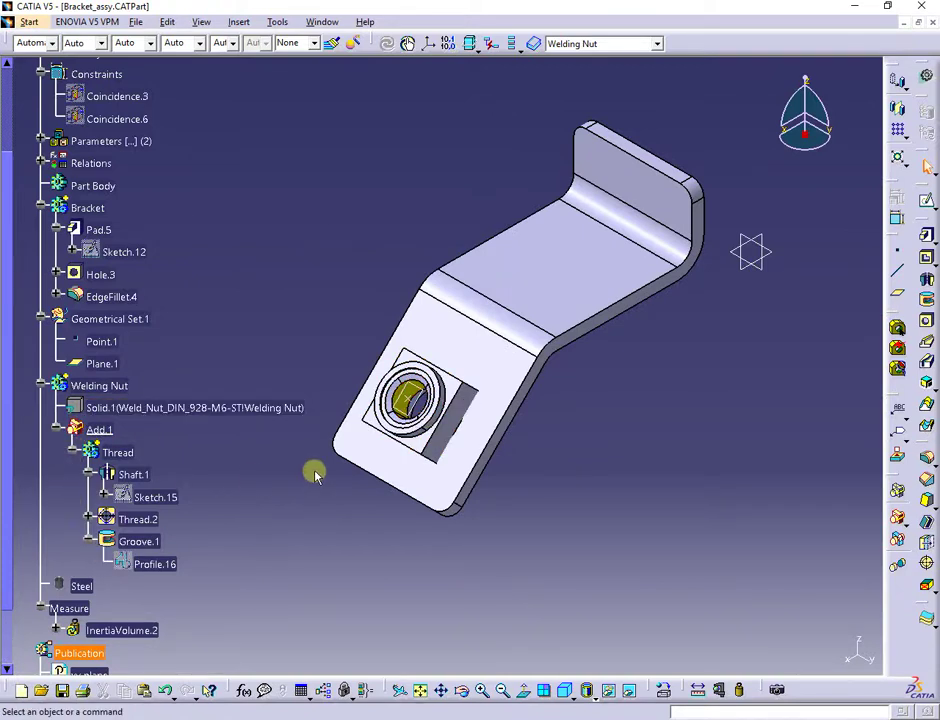
pyautogui.moveTo(314, 472); pyautogui.dragTo(333, 403, button='middle')
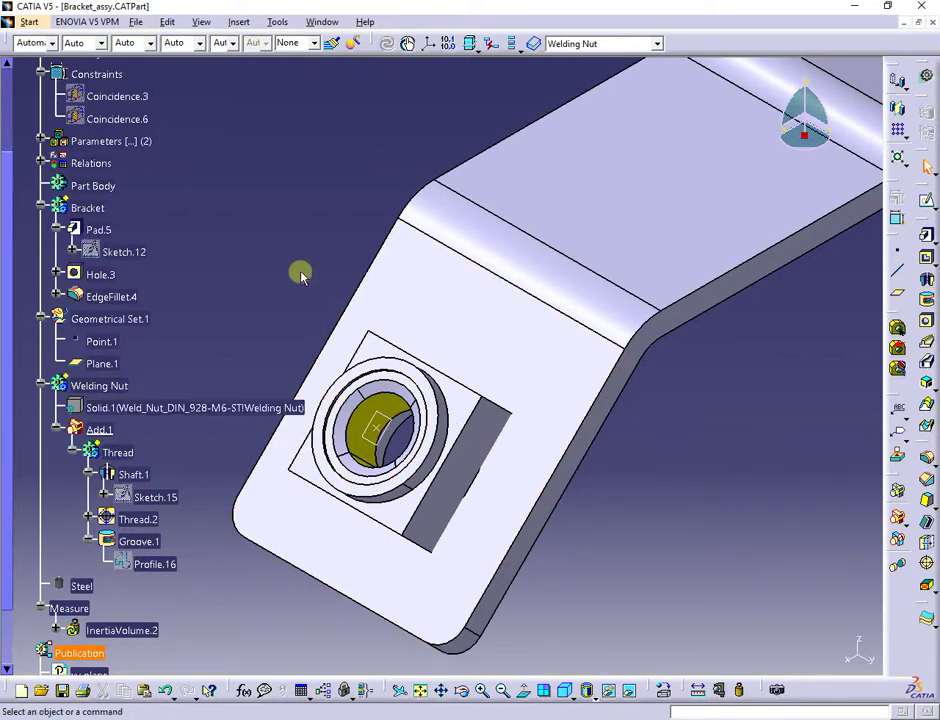
pyautogui.click(250, 405)
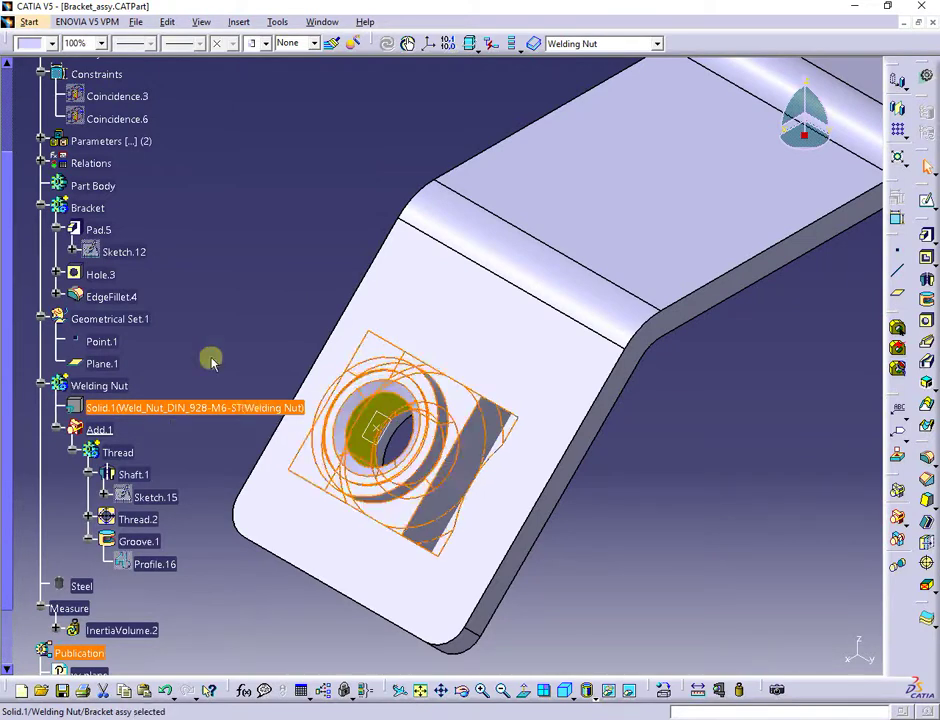
pyautogui.click(183, 300)
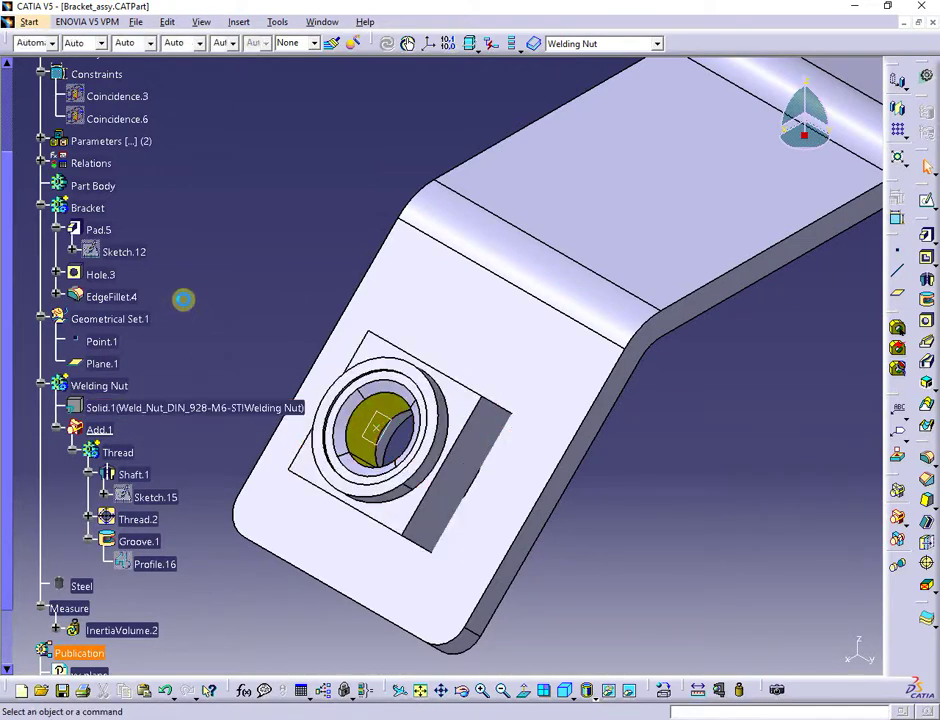
pyautogui.click(110, 342)
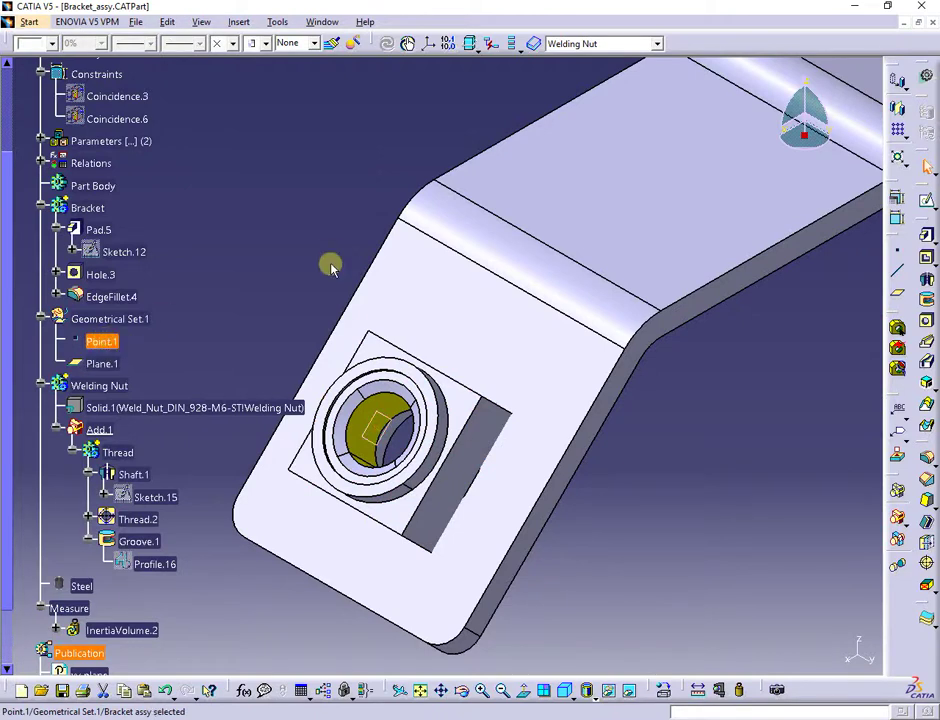
pyautogui.moveTo(317, 241); pyautogui.dragTo(311, 292, button='middle')
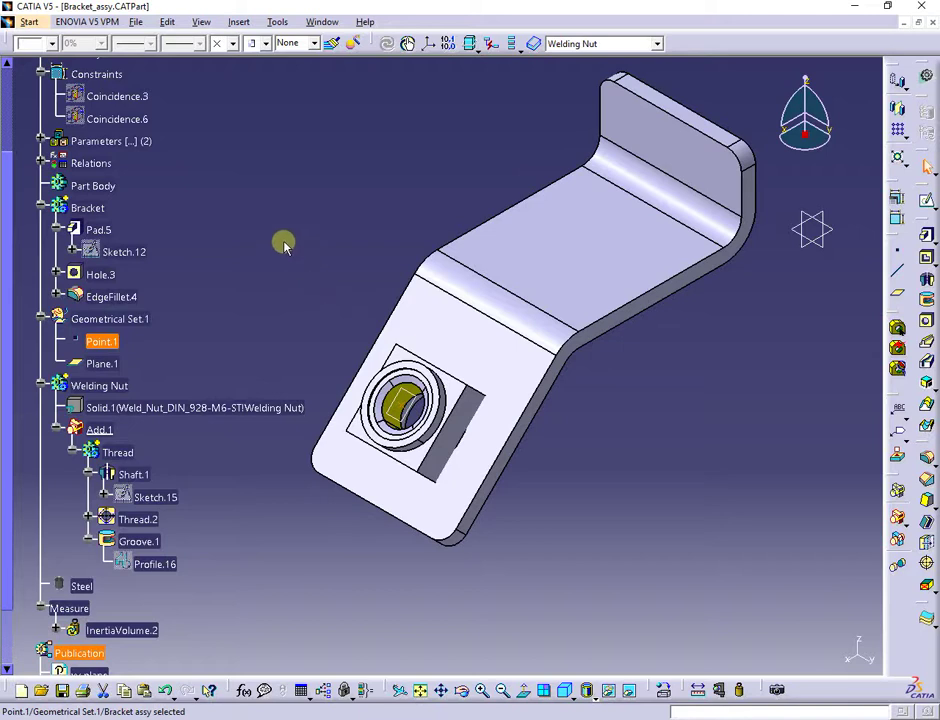
pyautogui.click(577, 525)
pyautogui.moveTo(577, 525); pyautogui.dragTo(552, 566, button='middle')
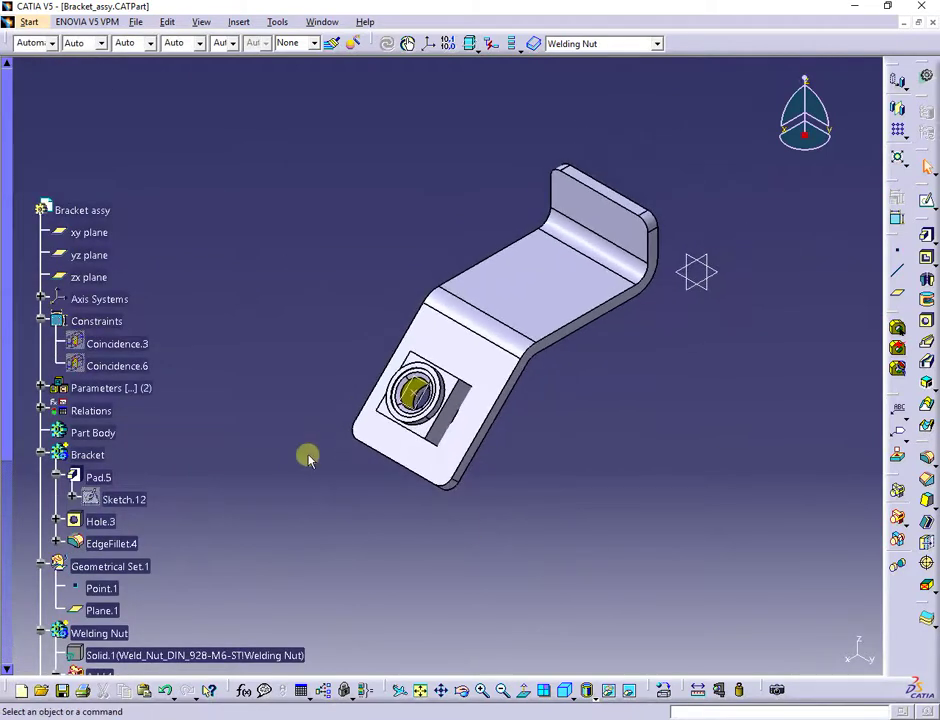
pyautogui.scroll(-3, 265, 424)
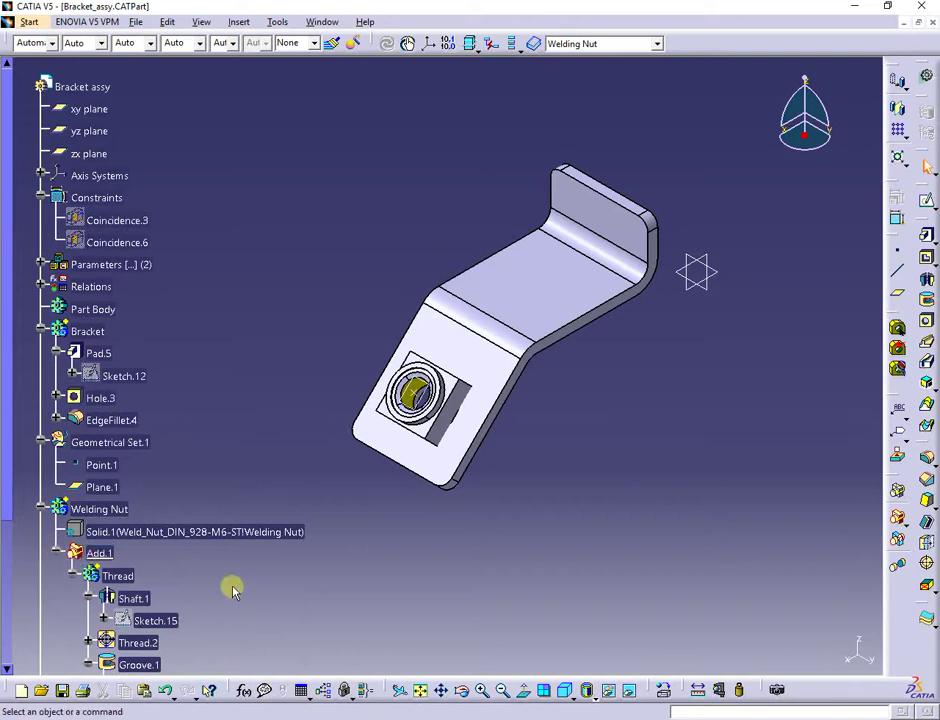
# Select the nut's Solid.1 and show the File > Desk view of linked documents.
pyautogui.click(218, 535)
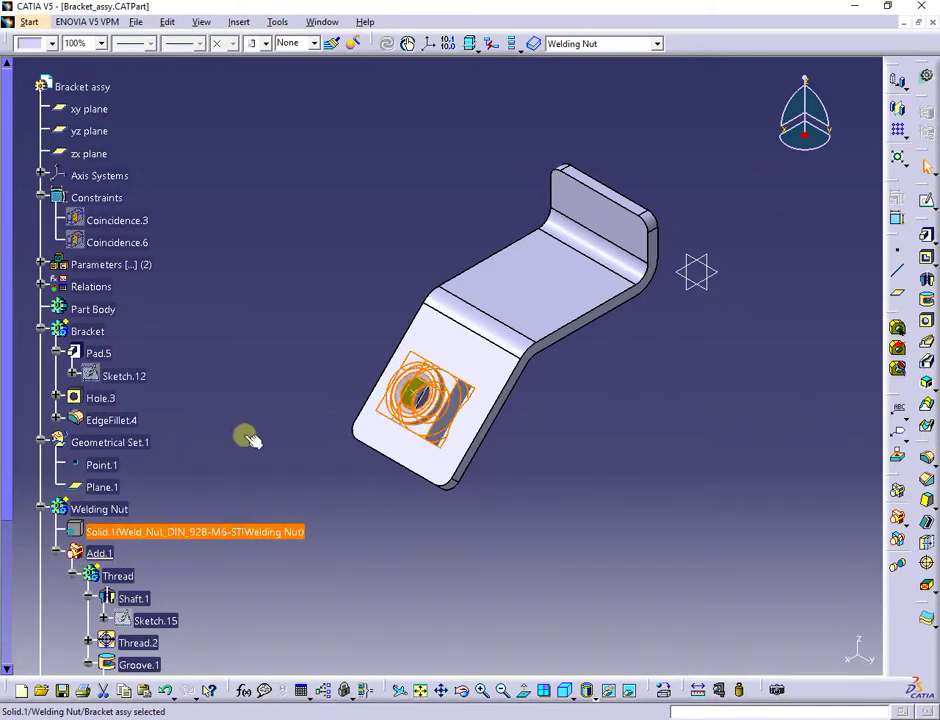
pyautogui.click(136, 22)
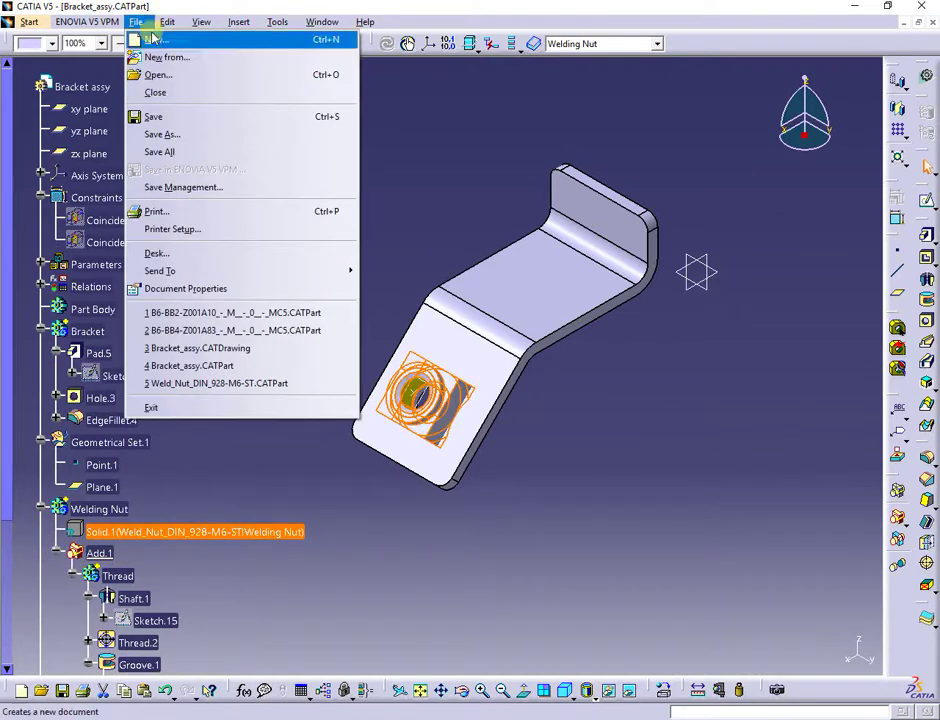
pyautogui.click(158, 256)
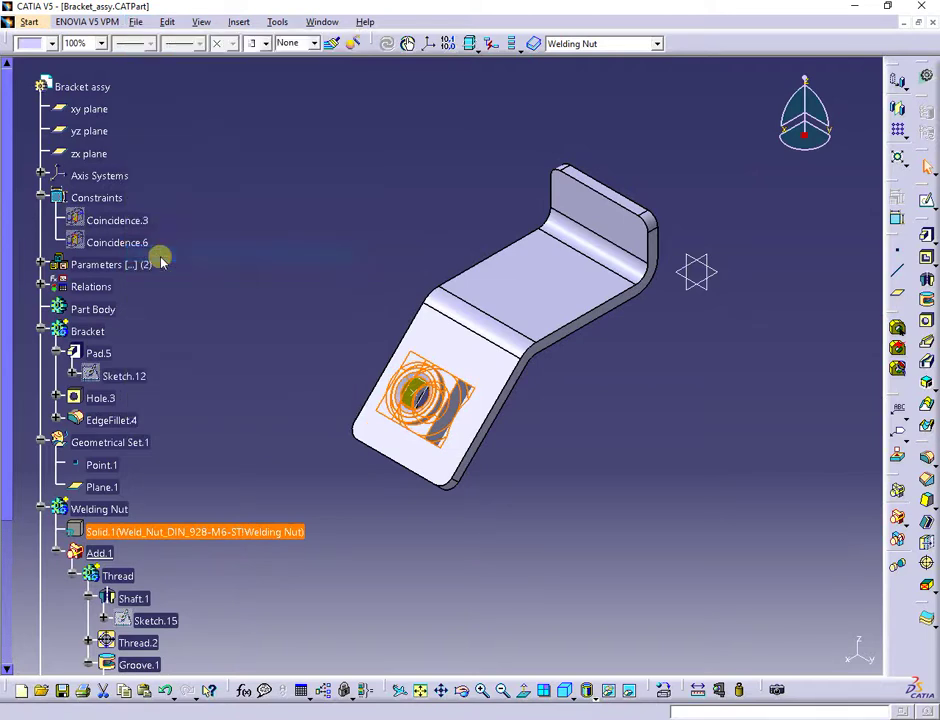